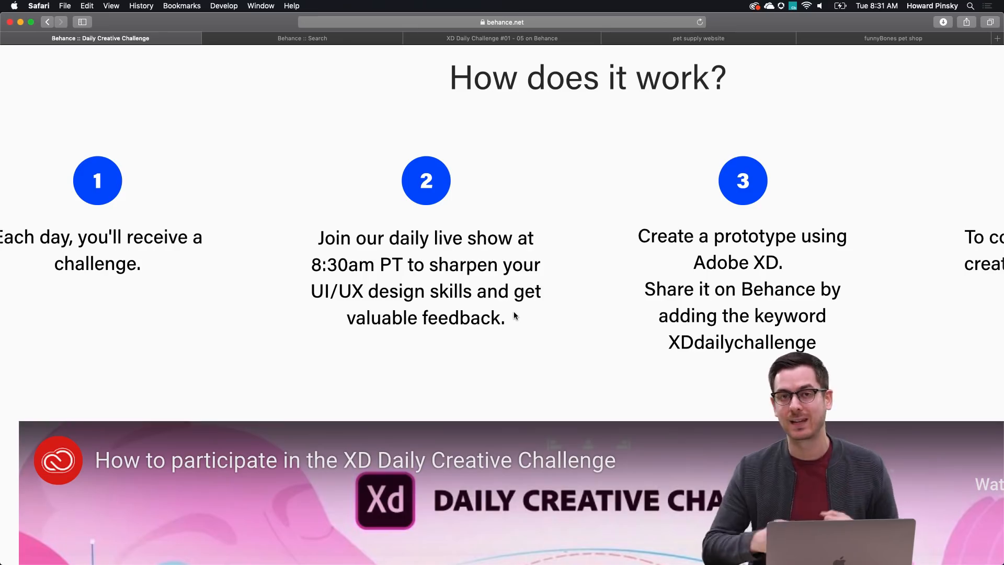
# - Read the How does it work? instructions and the Next Steps section on the Daily Creative Challenge page
pyautogui.hscroll(5, 515, 315)
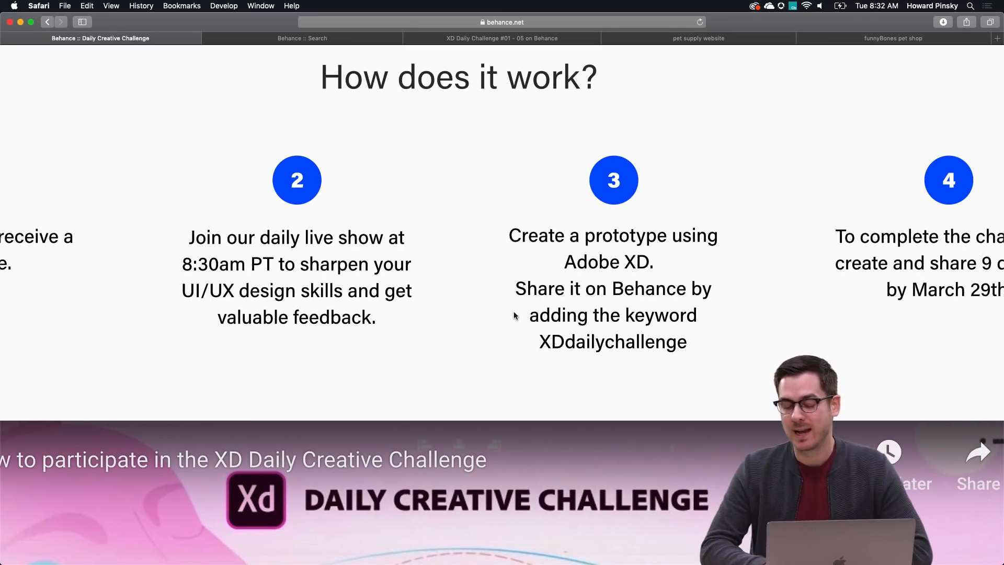
pyautogui.scroll(-1, 515, 316)
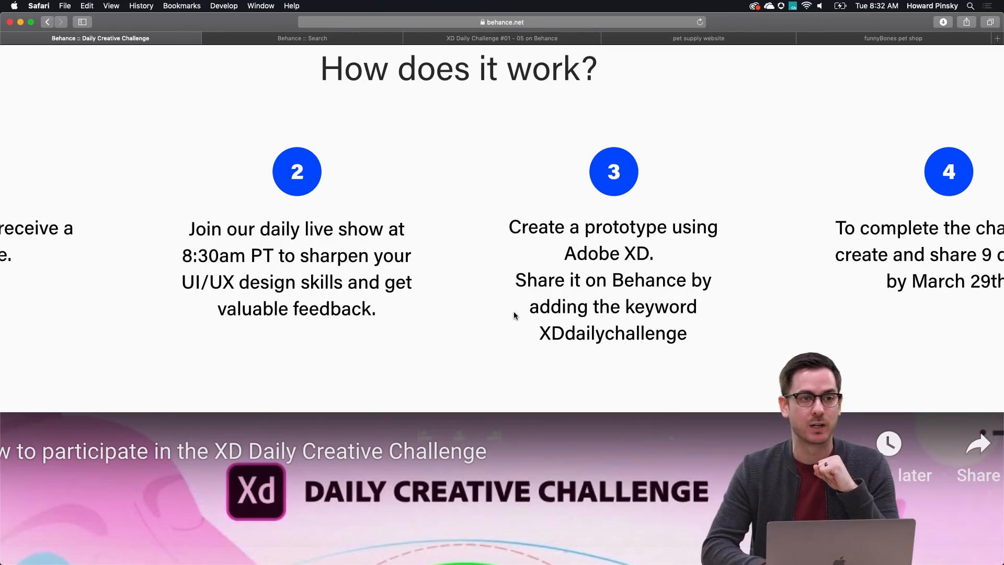
pyautogui.scroll(-2, 515, 316)
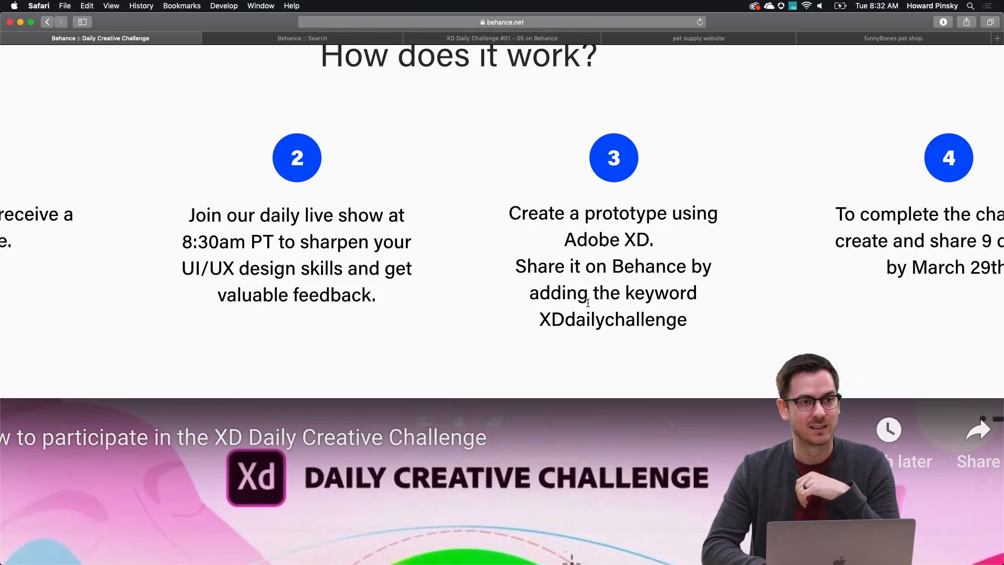
pyautogui.scroll(1, 588, 303)
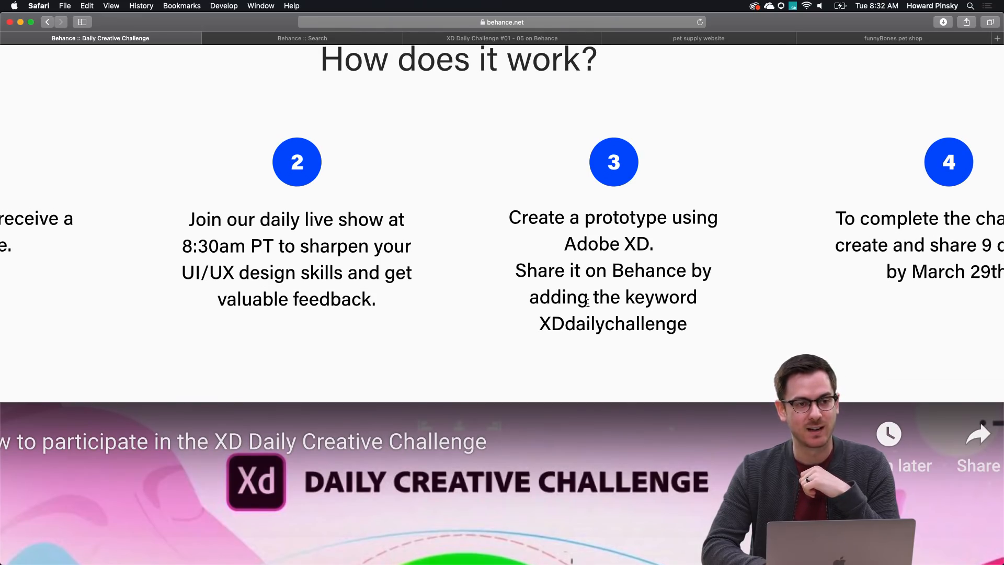
pyautogui.scroll(1, 588, 302)
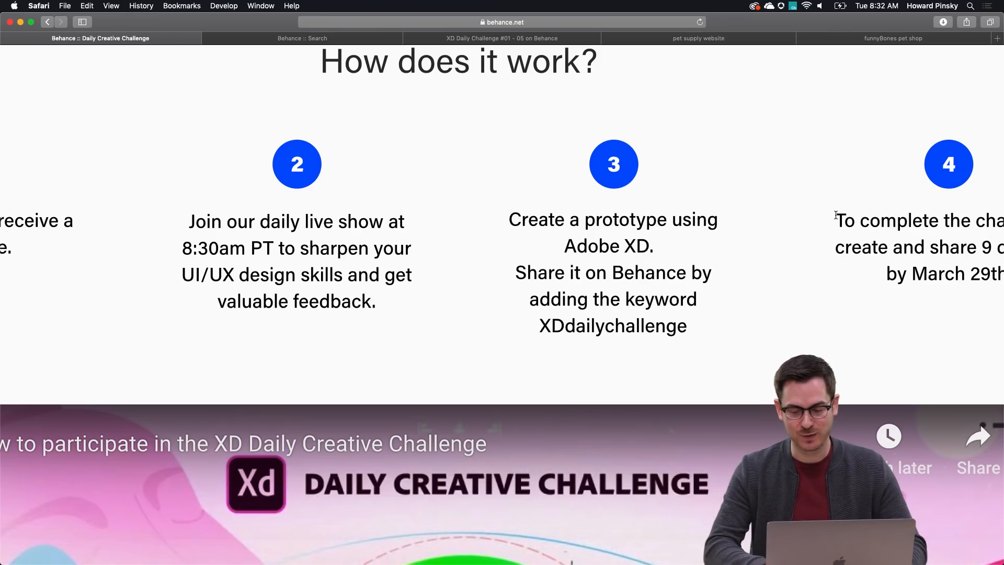
pyautogui.scroll(5, 836, 215)
pyautogui.scroll(-5, 836, 215)
pyautogui.scroll(-5, 836, 215)
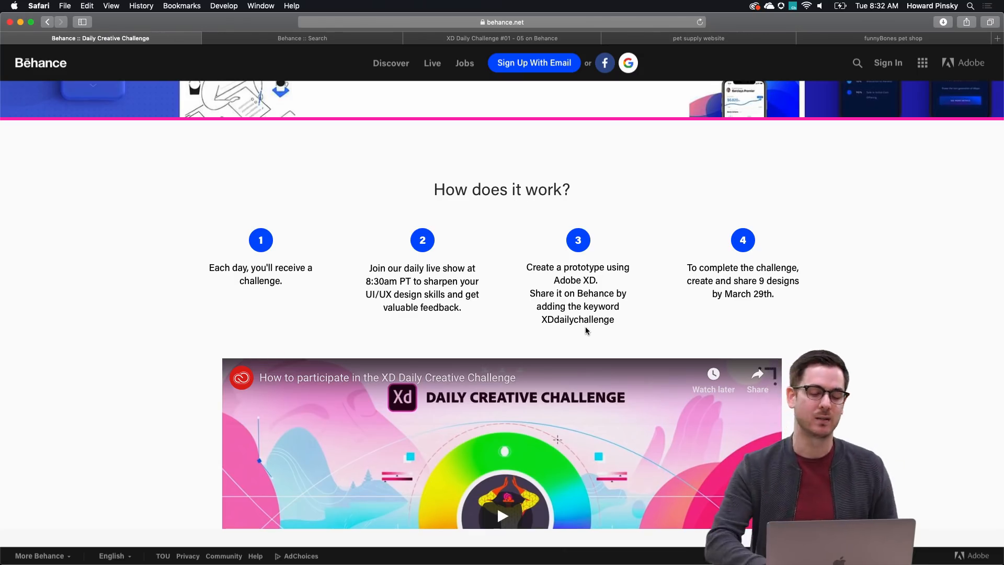
pyautogui.scroll(-12, 587, 330)
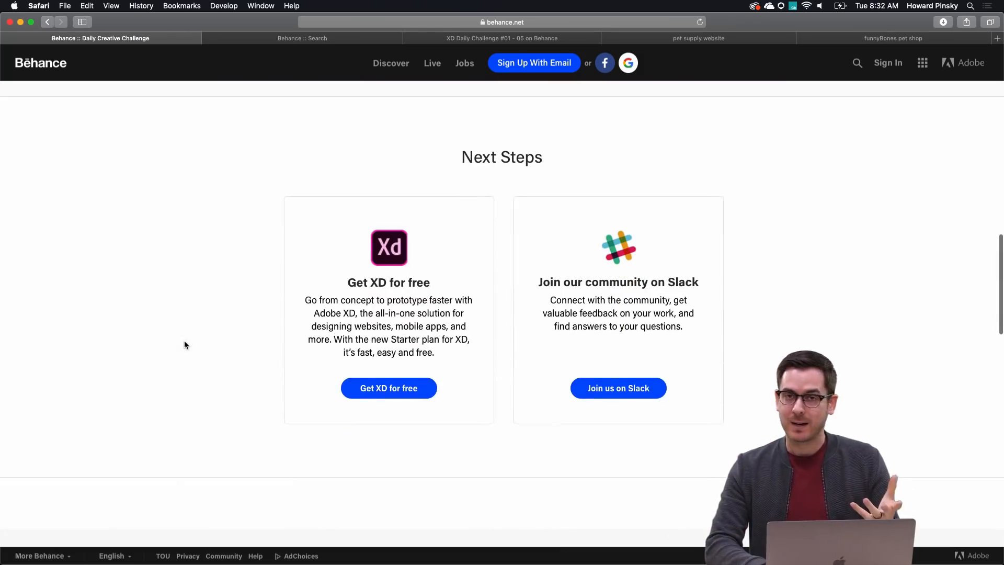
pyautogui.scroll(-1, 471, 375)
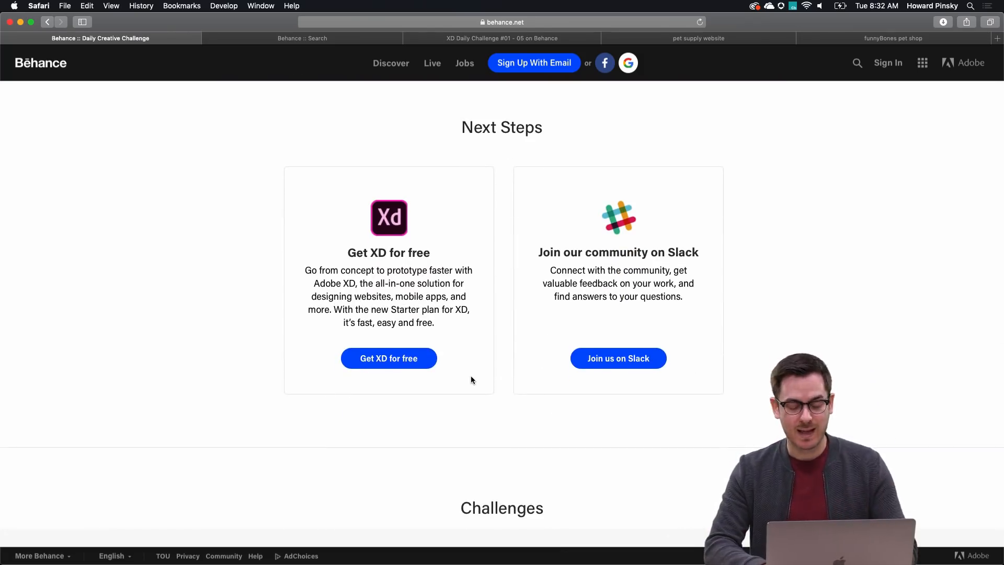
# - Switch to Slack, view the announcements channel and browse the posts in the design_feedback channel
pyautogui.press('super+Tab')
pyautogui.click(181, 181)
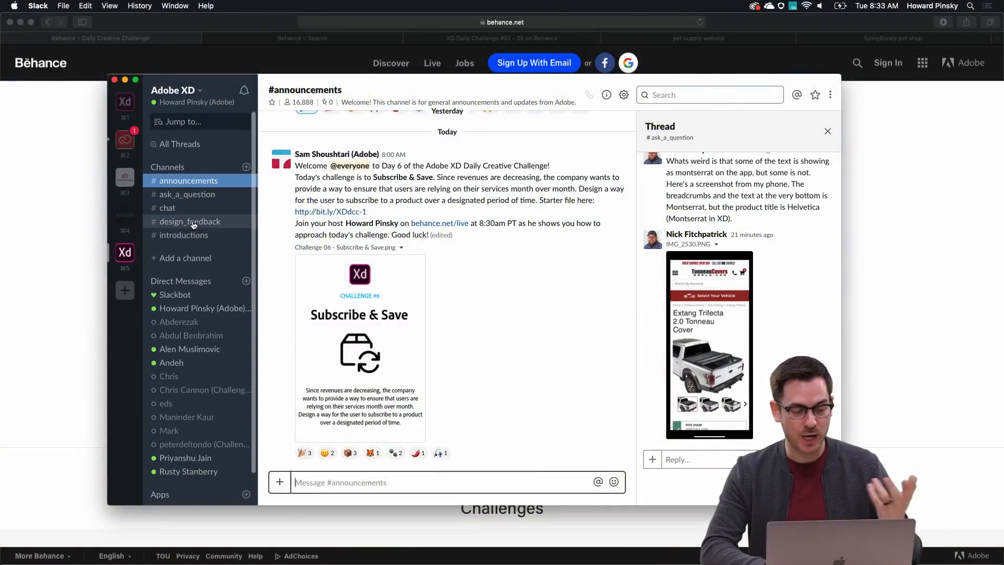
pyautogui.click(192, 223)
pyautogui.scroll(-3, 366, 334)
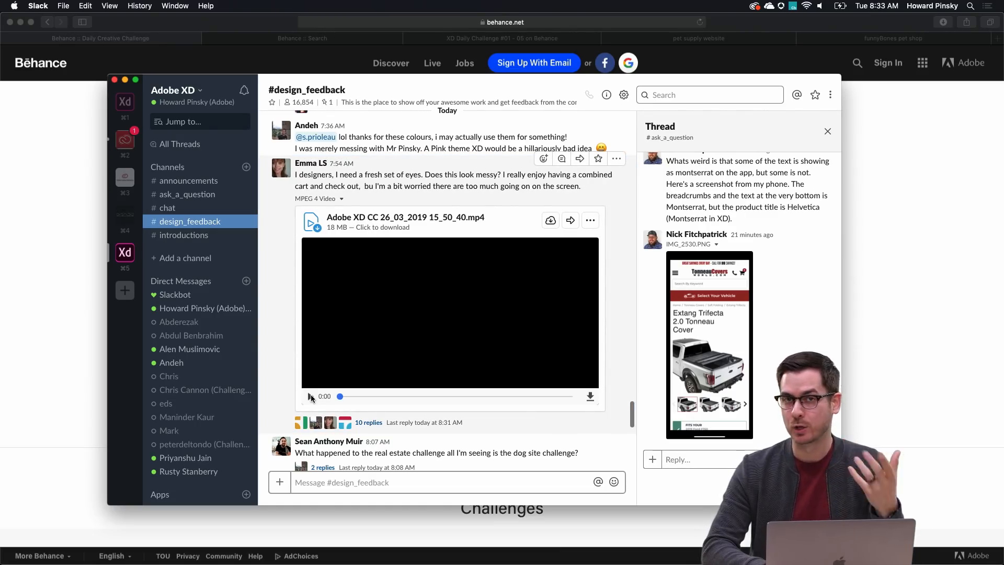
# - Play the shared shopping cart prototype video in full screen, then return to the channel
pyautogui.click(311, 396)
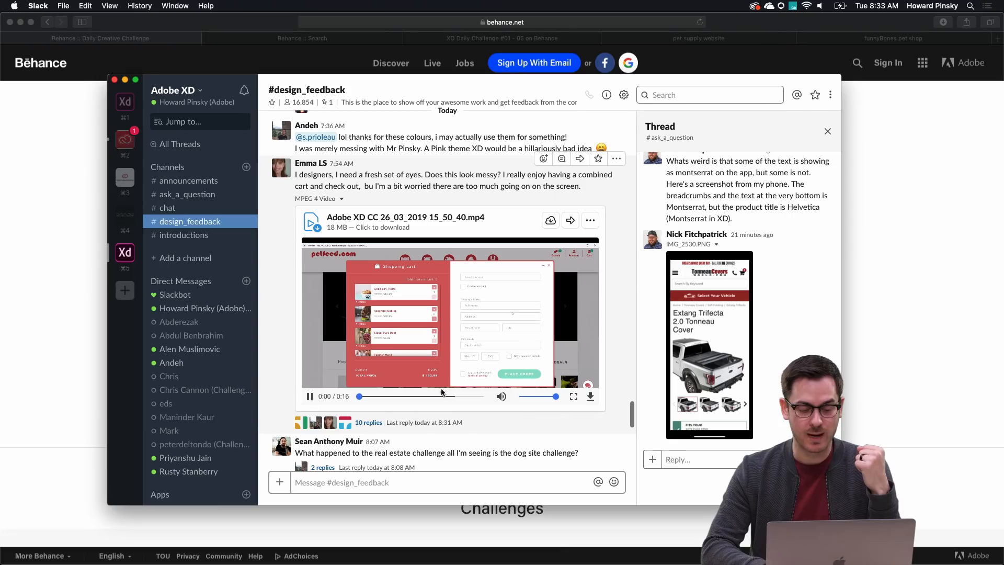
pyautogui.click(574, 397)
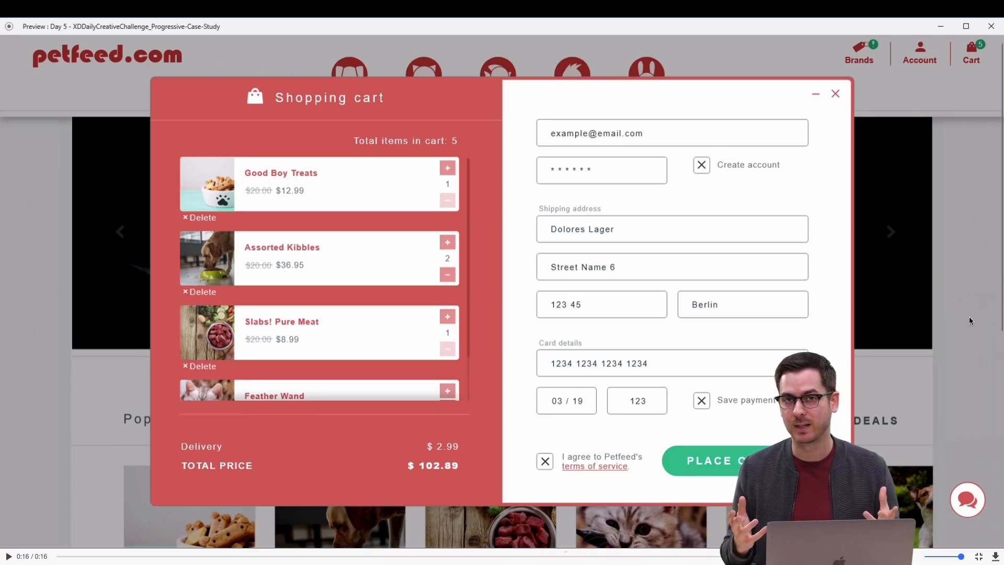
pyautogui.press('Escape')
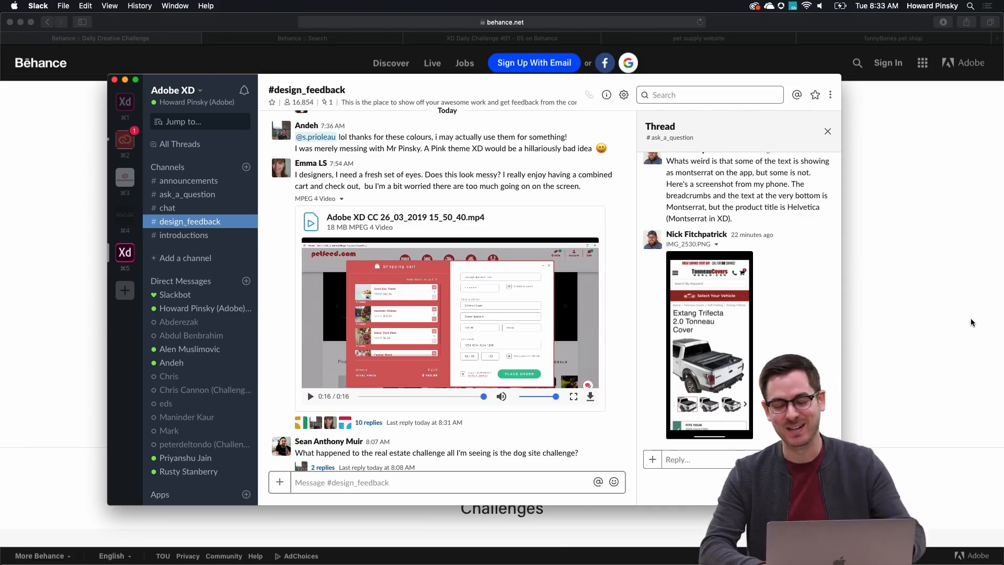
# - Look through the feedback requests posted around the prototype video, including the pet supply website link
pyautogui.scroll(-2, 470, 324)
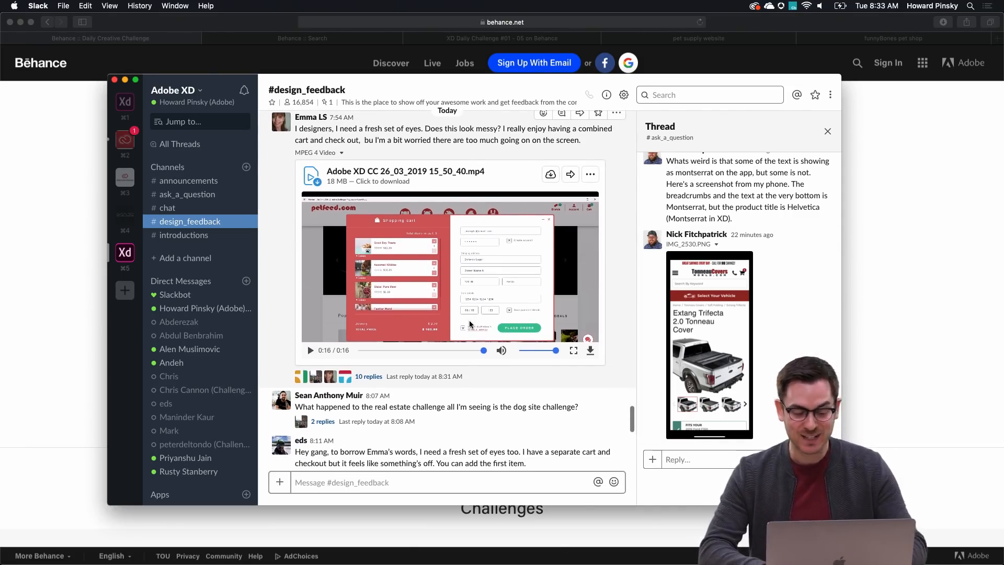
pyautogui.scroll(-7, 469, 323)
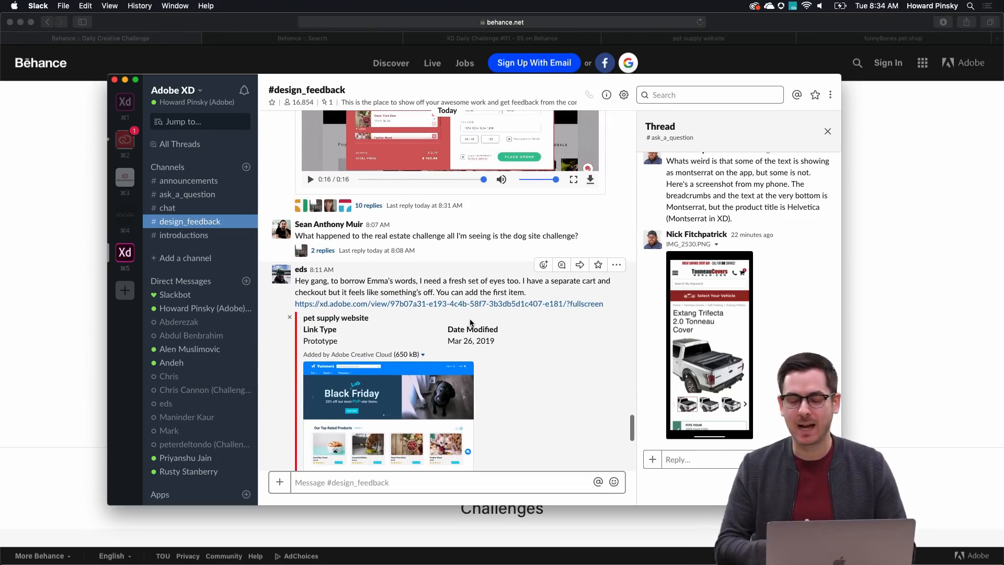
pyautogui.scroll(7, 470, 323)
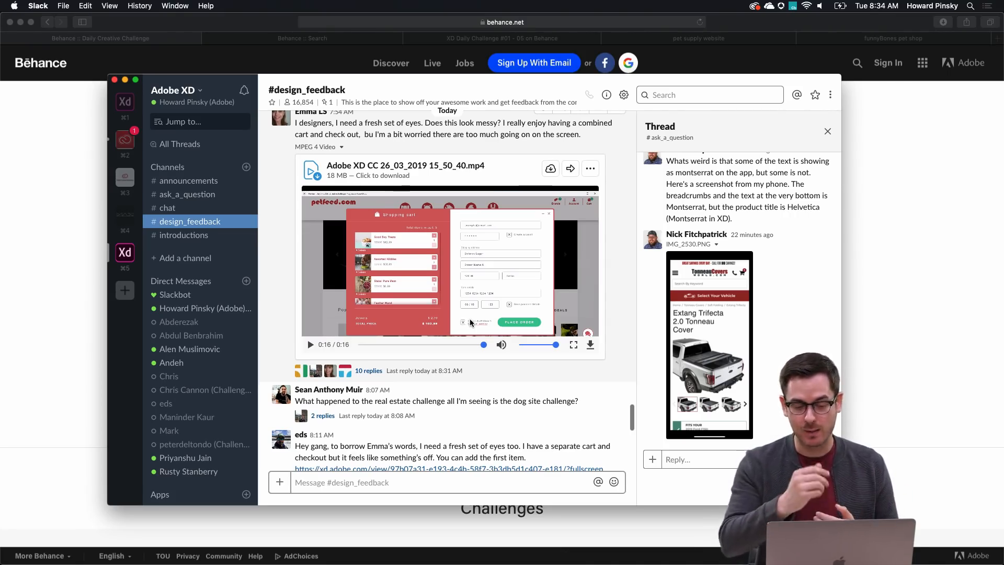
pyautogui.scroll(-2, 471, 322)
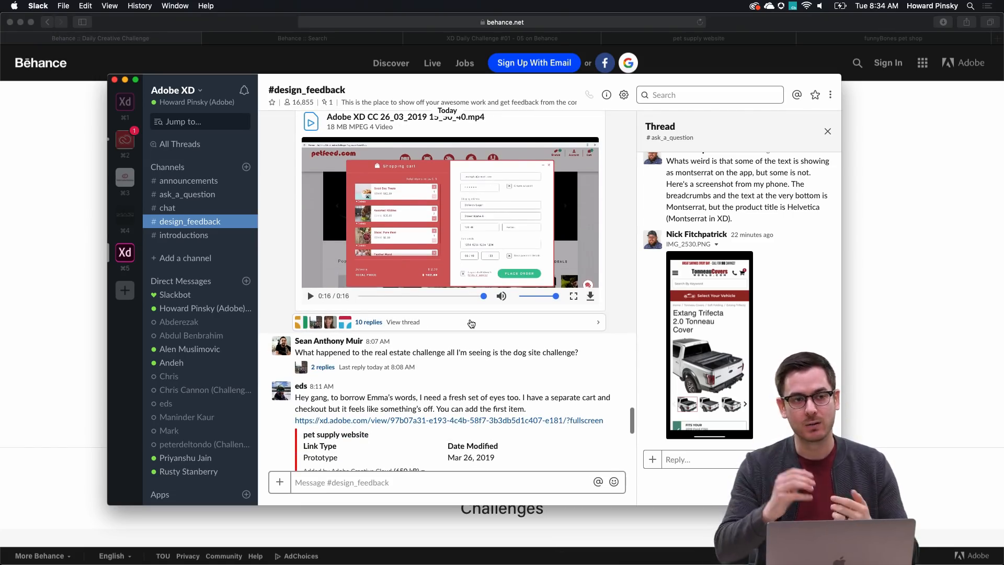
pyautogui.scroll(-5, 471, 323)
# - Switch back to Safari and review the list of daily challenges on the Behance page
pyautogui.click(902, 291)
pyautogui.scroll(-10, 902, 296)
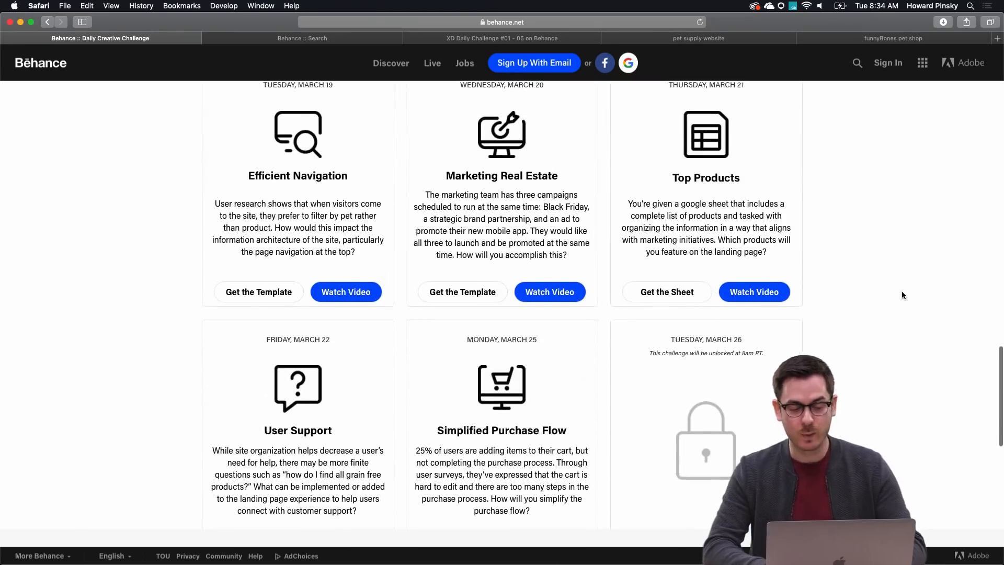
pyautogui.scroll(1, 902, 296)
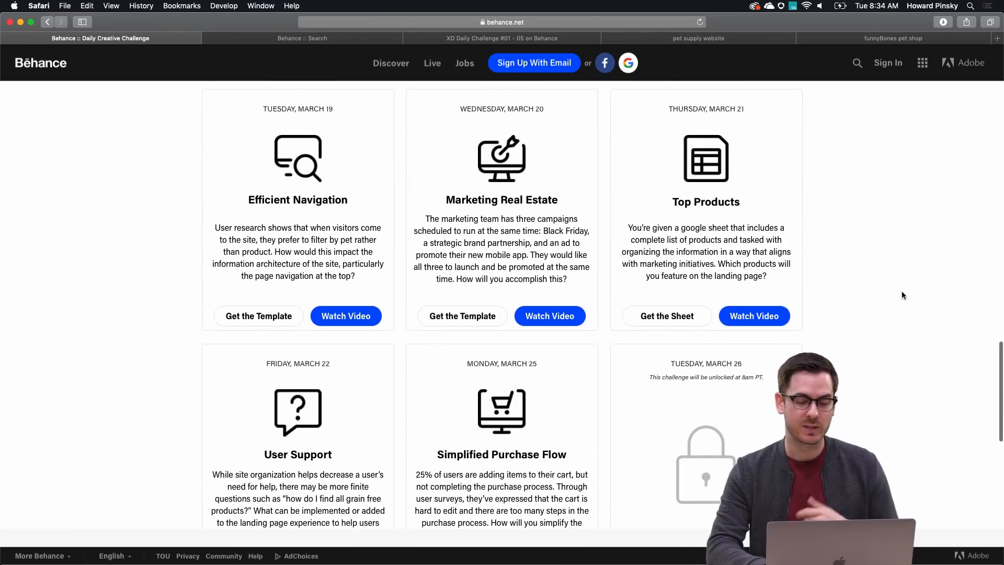
pyautogui.scroll(-1, 902, 294)
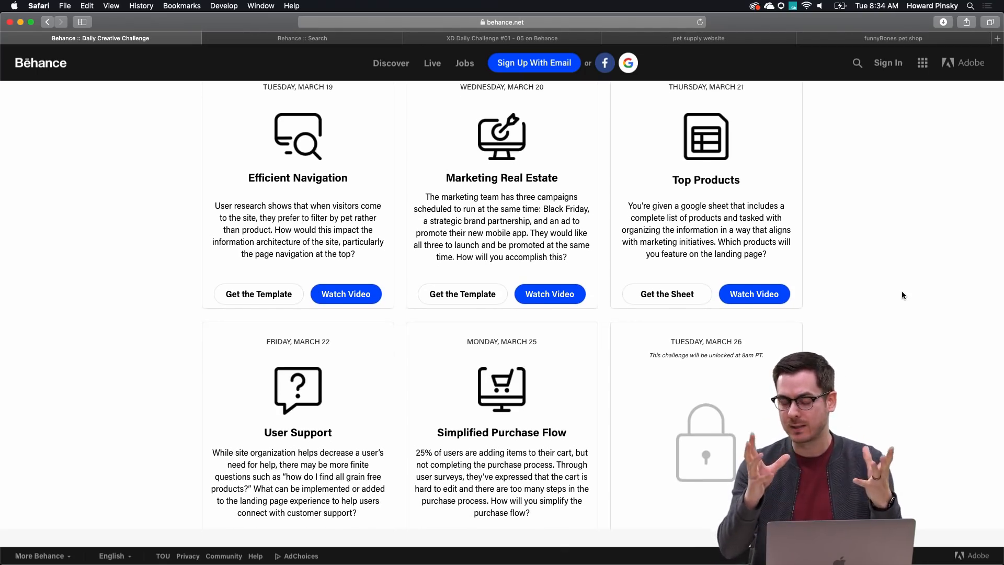
pyautogui.scroll(-1, 902, 294)
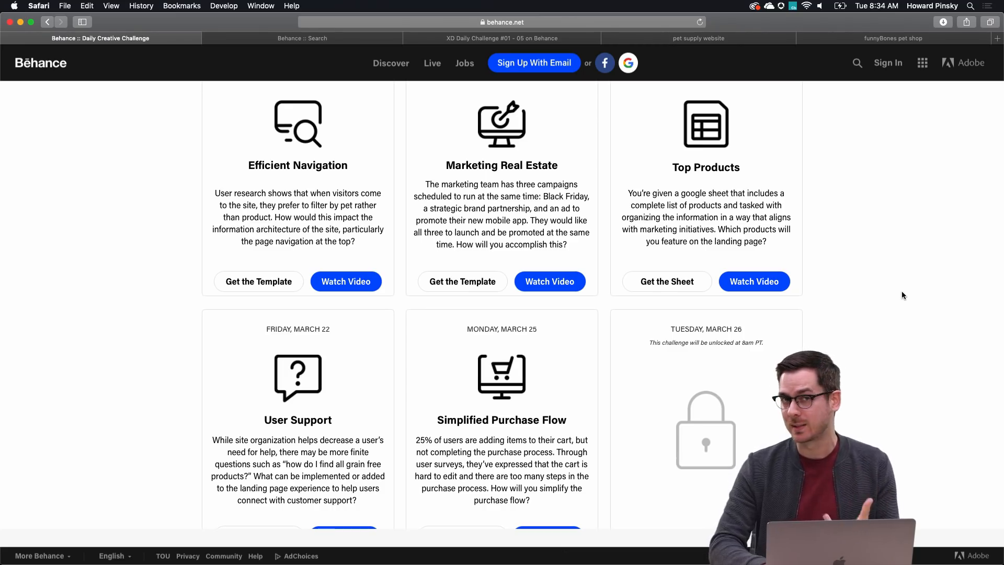
pyautogui.scroll(-4, 901, 294)
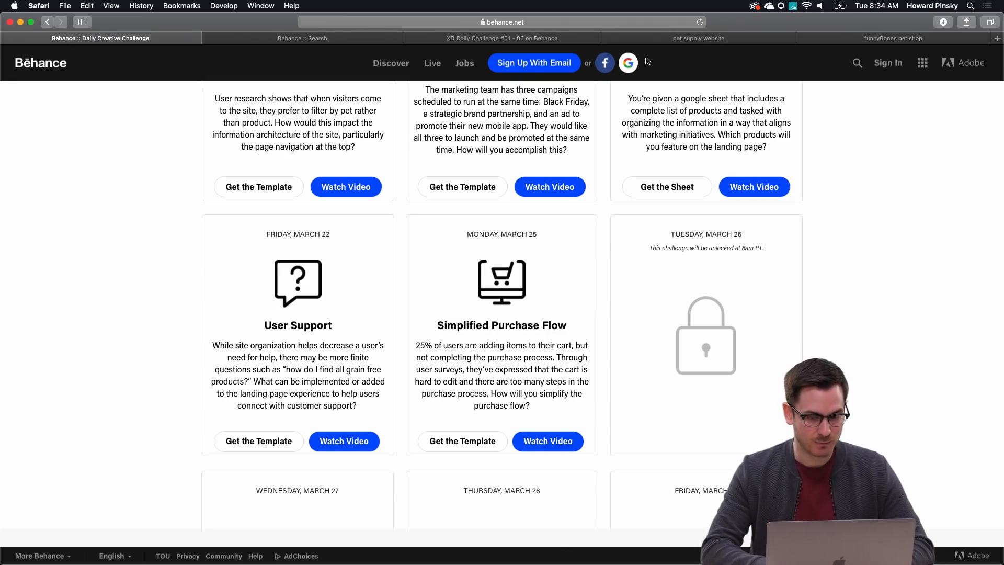
# - Reload the challenge page and examine the brief for the Tuesday, March 26 challenge
pyautogui.click(700, 22)
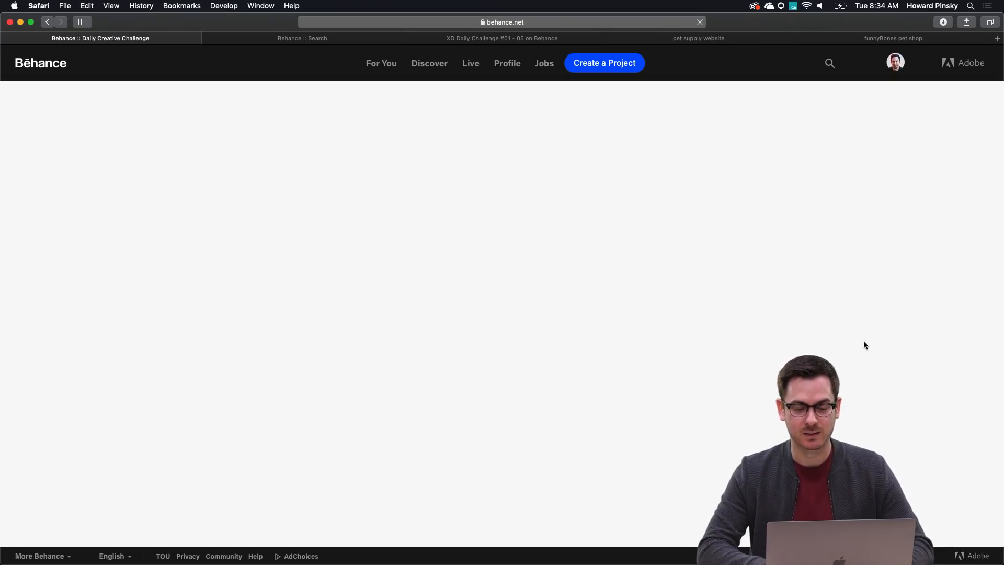
pyautogui.scroll(-20, 865, 341)
pyautogui.scroll(-4, 864, 341)
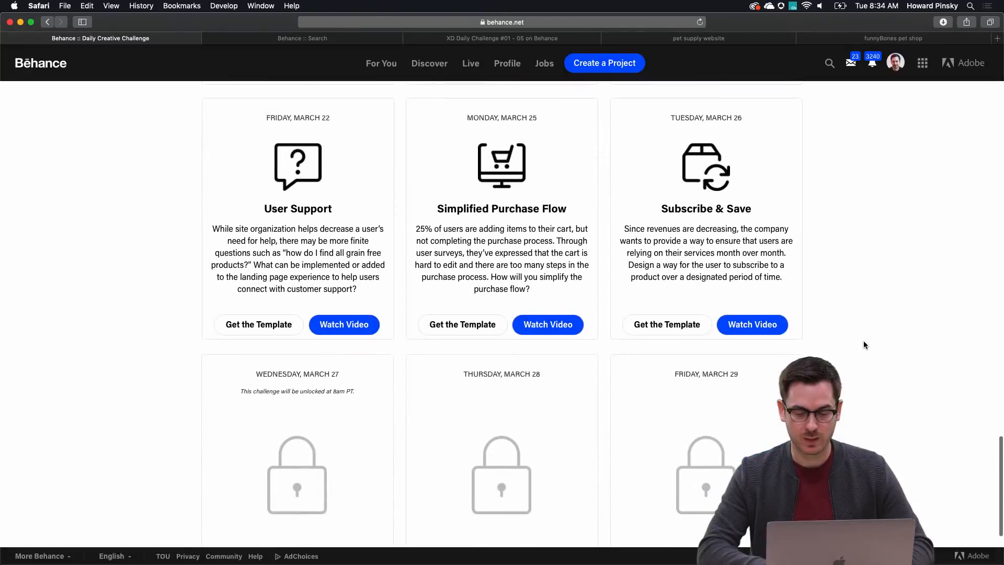
pyautogui.scroll(1, 864, 341)
pyautogui.scroll(5, 829, 210)
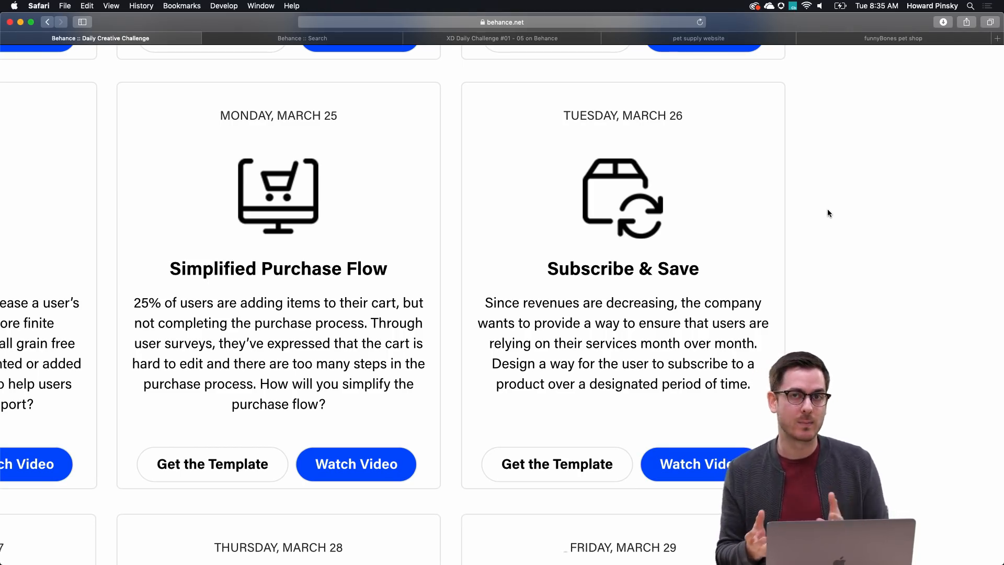
pyautogui.scroll(-5, 829, 210)
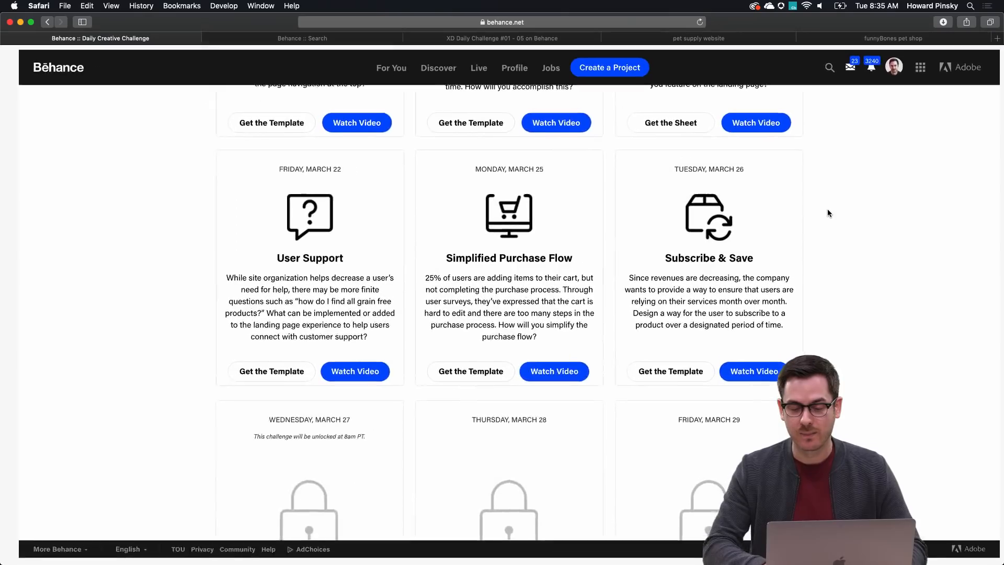
pyautogui.scroll(1, 828, 210)
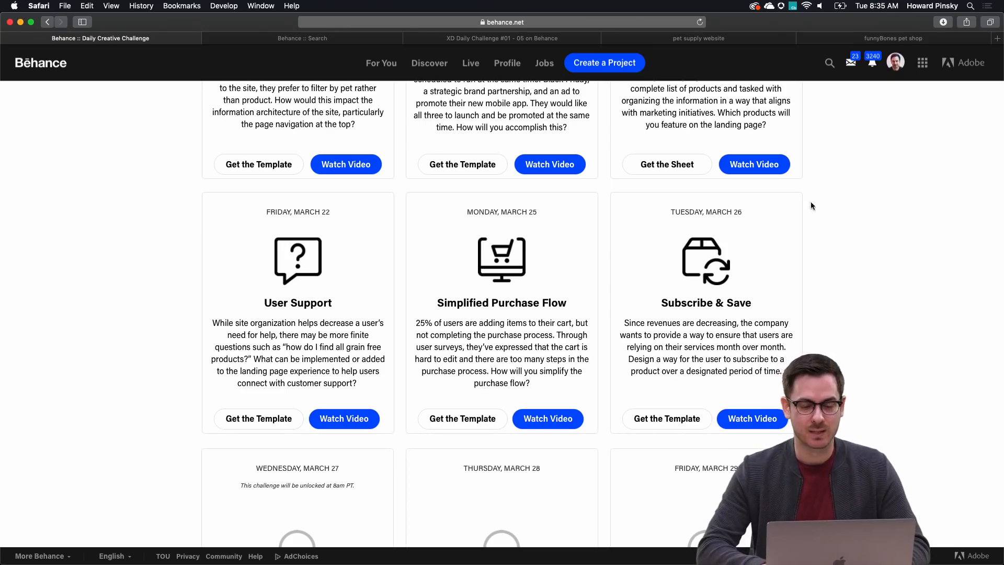
# - Examine the PetShopToys submission on Behance, covering its typography, color palette, icons, logo variations and high fidelity artboards
pyautogui.click(469, 39)
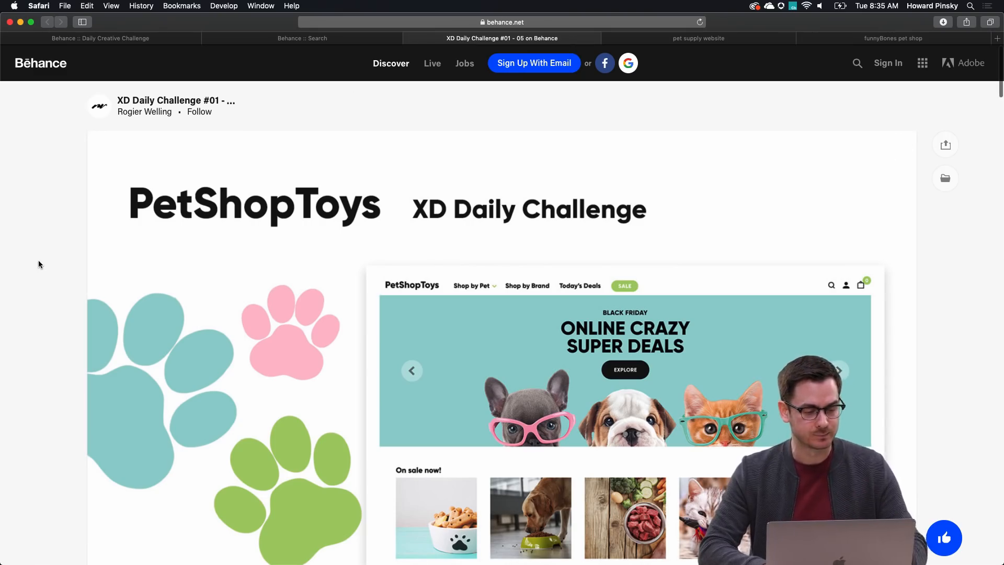
pyautogui.scroll(-5, 39, 260)
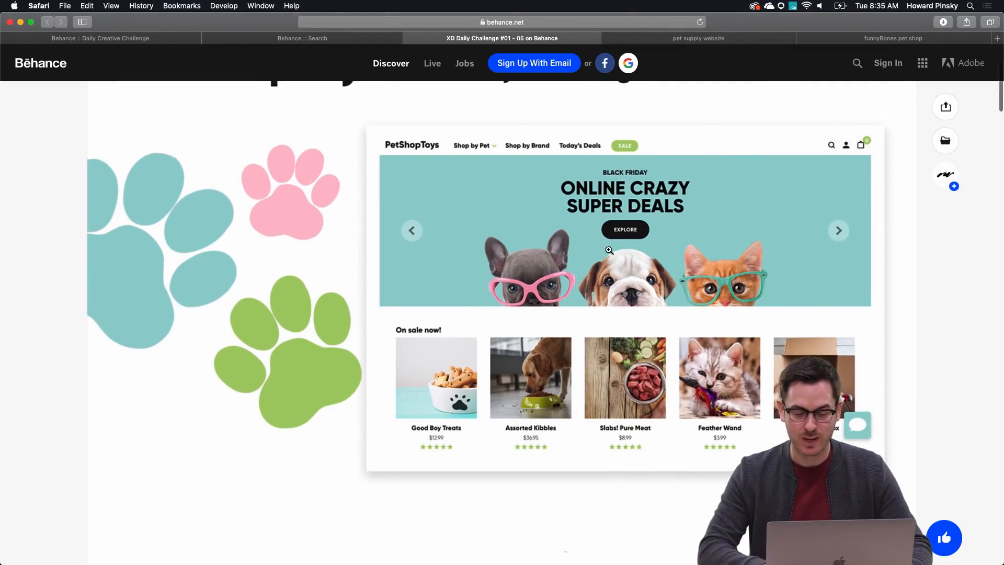
pyautogui.scroll(-15, 610, 250)
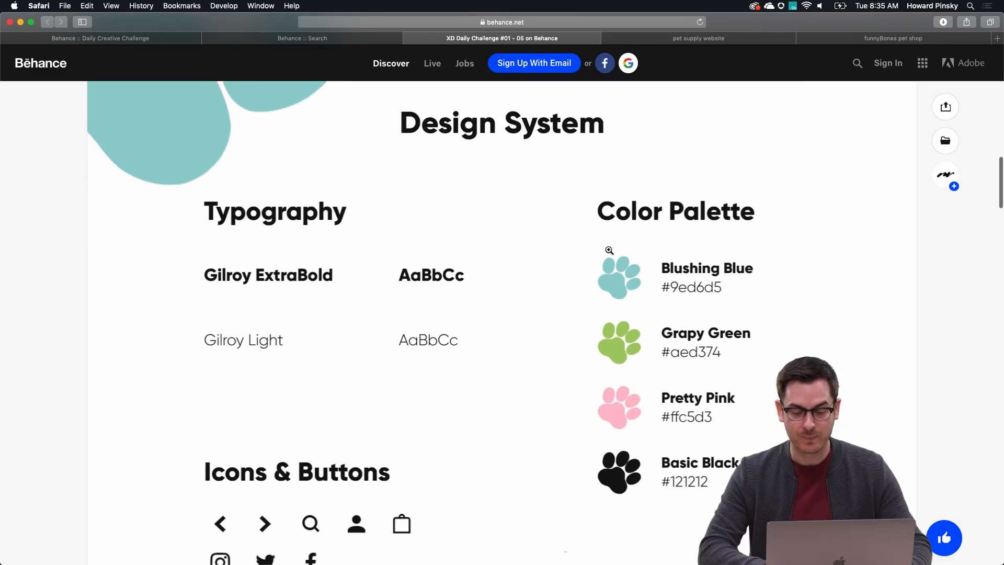
pyautogui.scroll(-5, 609, 250)
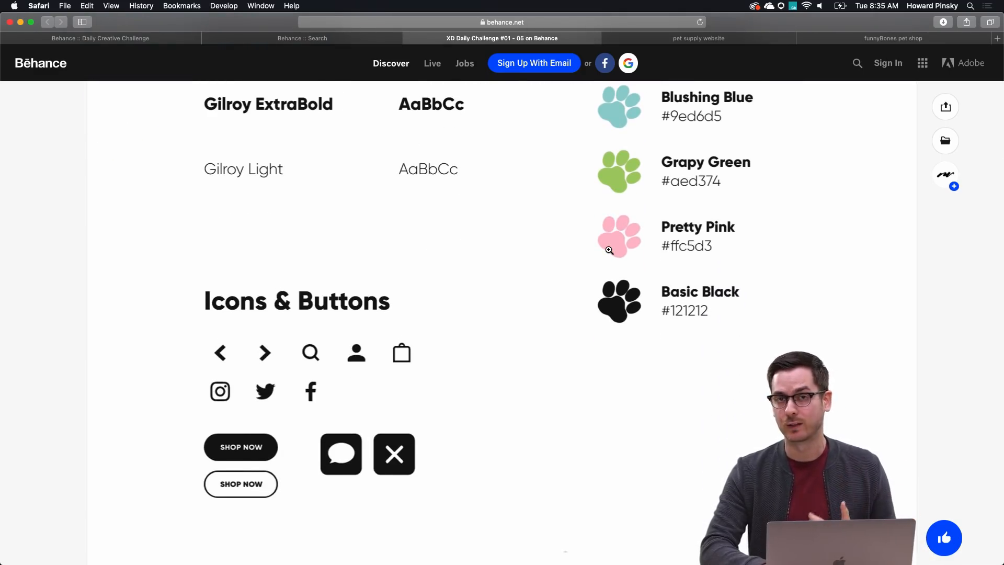
pyautogui.scroll(4, 610, 250)
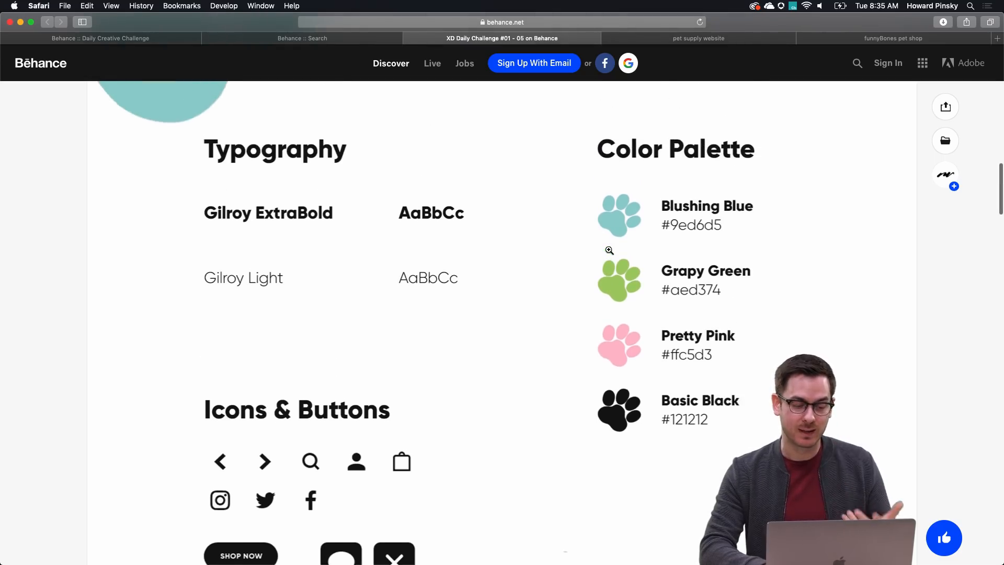
pyautogui.scroll(-20, 609, 250)
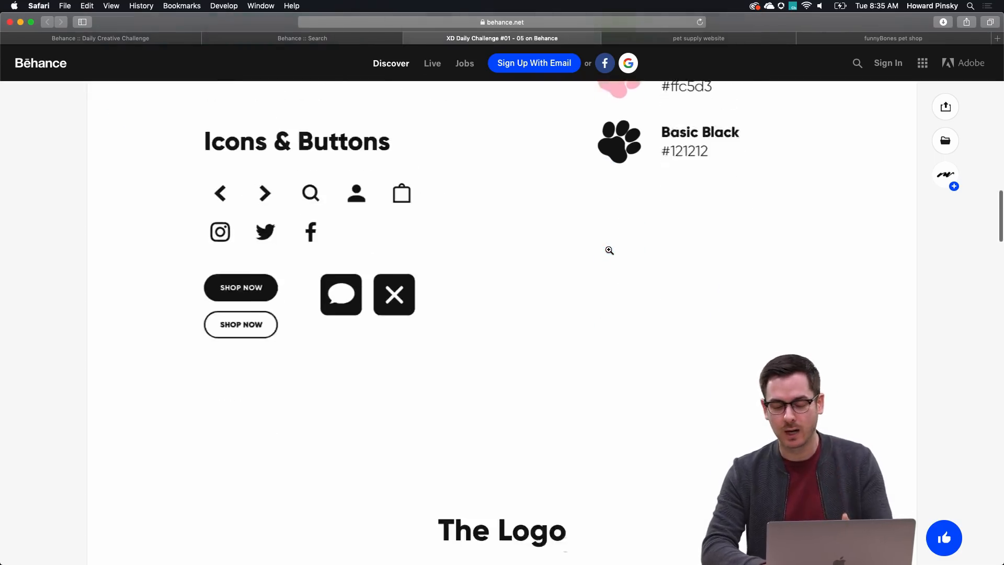
pyautogui.scroll(-1, 609, 250)
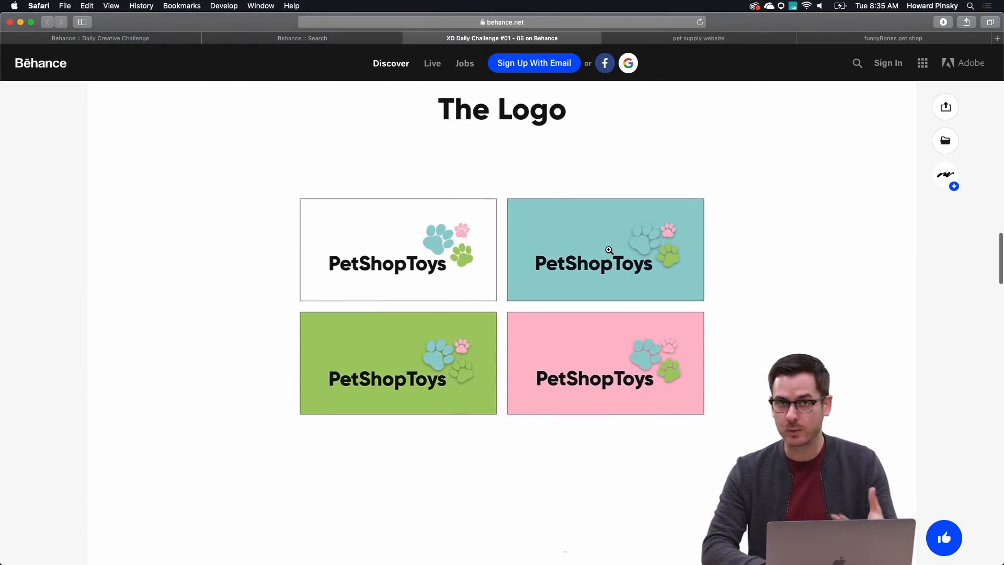
pyautogui.scroll(-15, 609, 250)
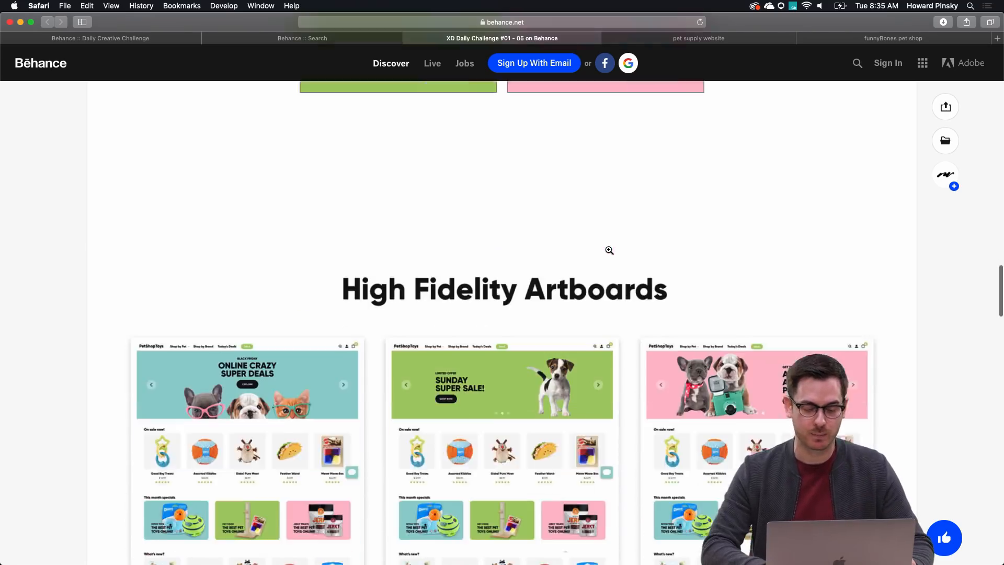
pyautogui.scroll(-20, 609, 250)
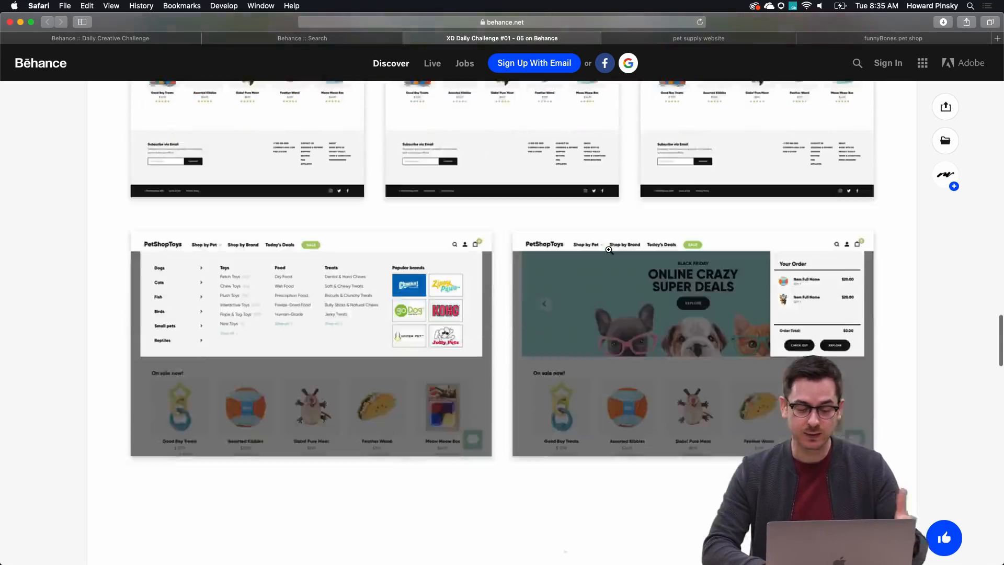
pyautogui.scroll(3, 609, 250)
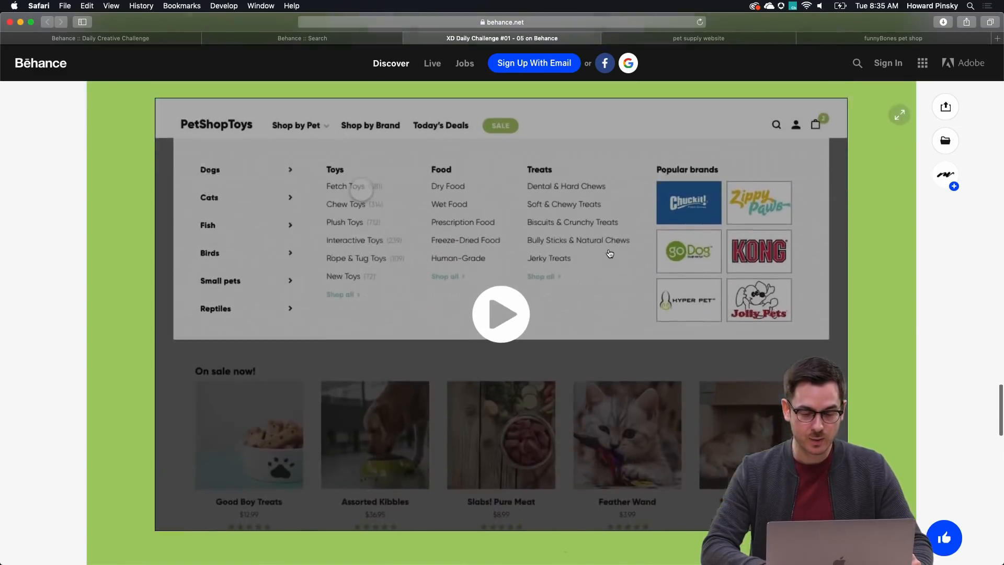
# - Play the PetShopToys prototype video, skipping ahead to about 0:24, and close the project page
pyautogui.scroll(-4, 607, 252)
pyautogui.click(504, 239)
pyautogui.scroll(2, 632, 219)
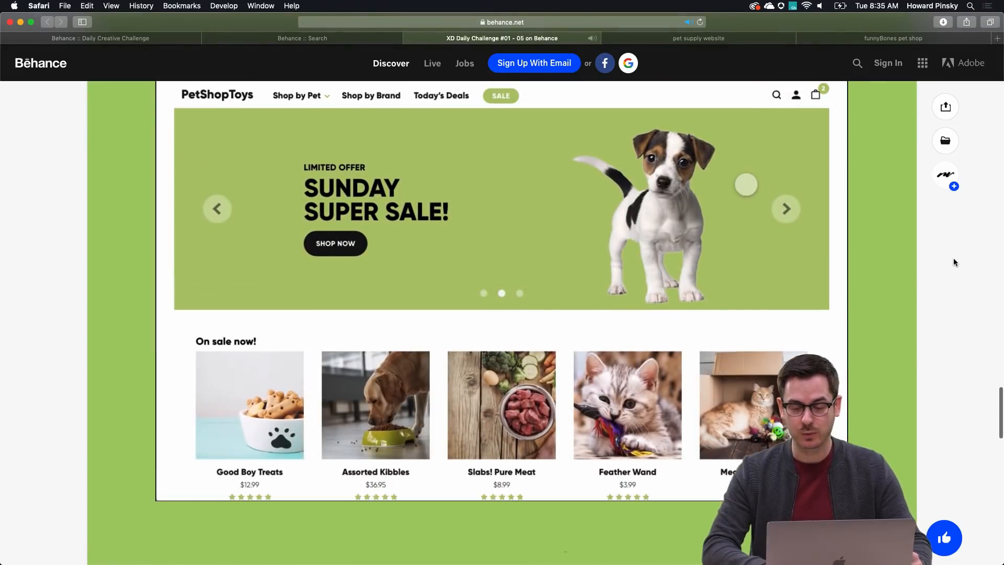
pyautogui.scroll(1, 953, 258)
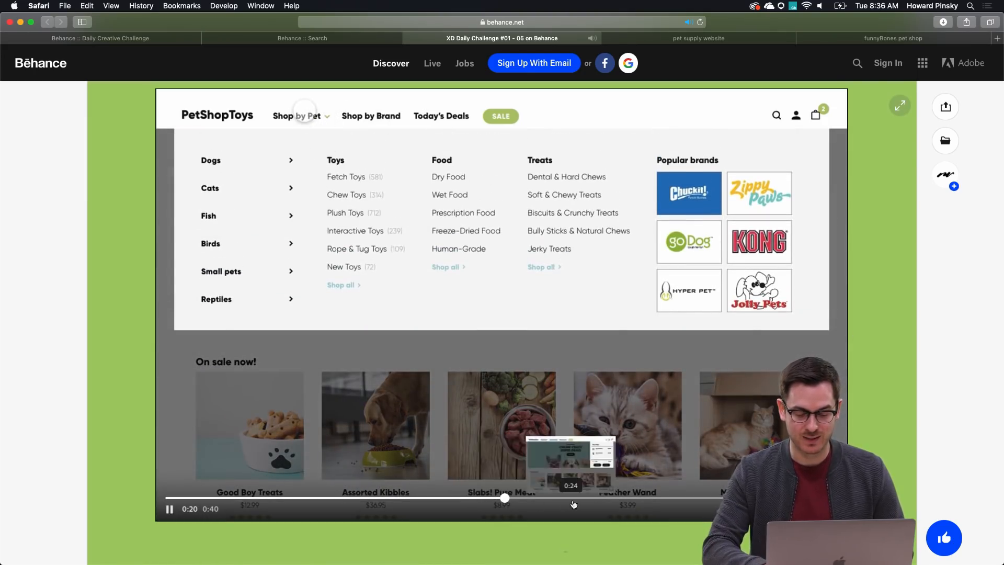
pyautogui.click(578, 499)
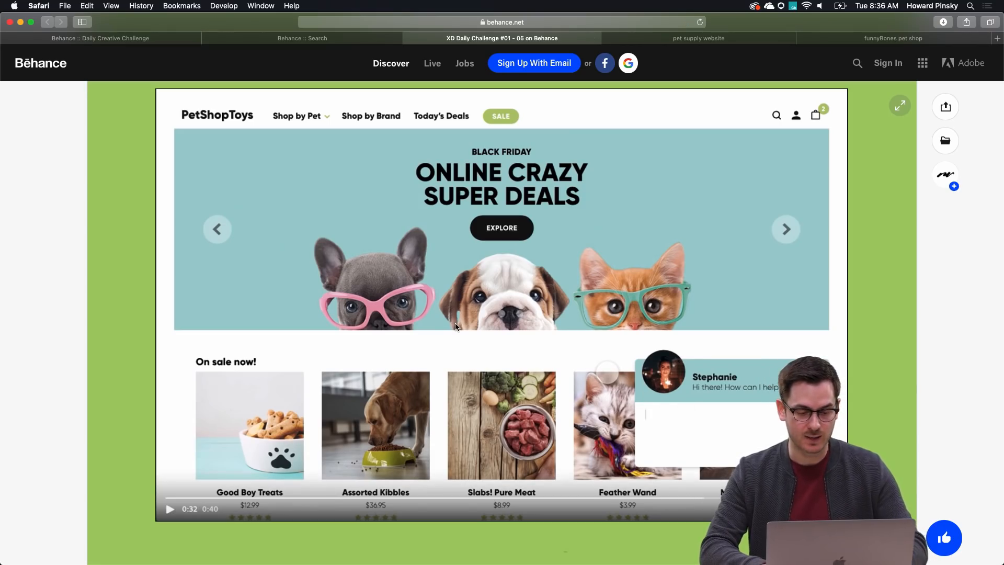
pyautogui.press('super+w')
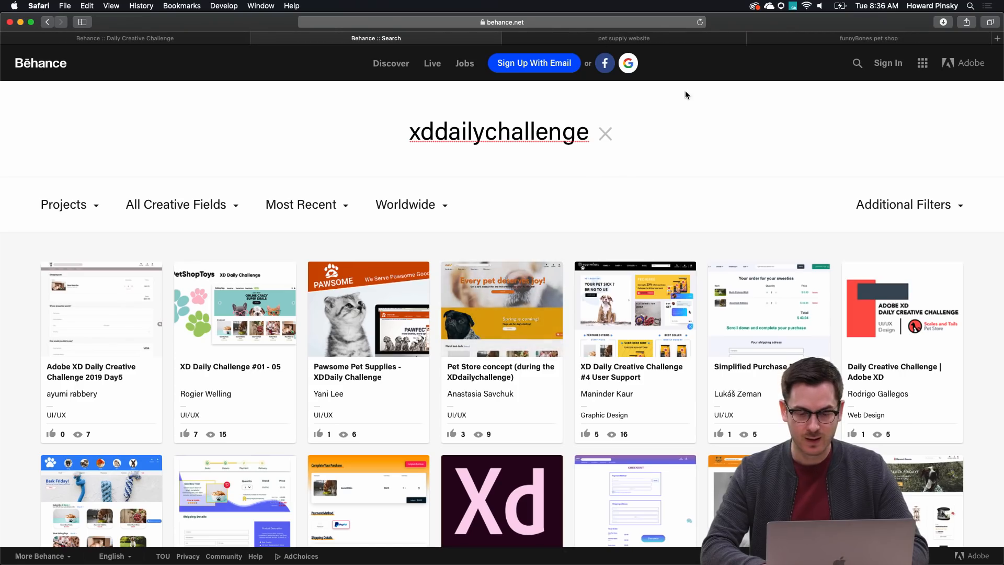
# - Switch to the pet supply website prototype and look over the Yummers homepage banner and help chat
pyautogui.hotkey('ctrl', 'Tab')
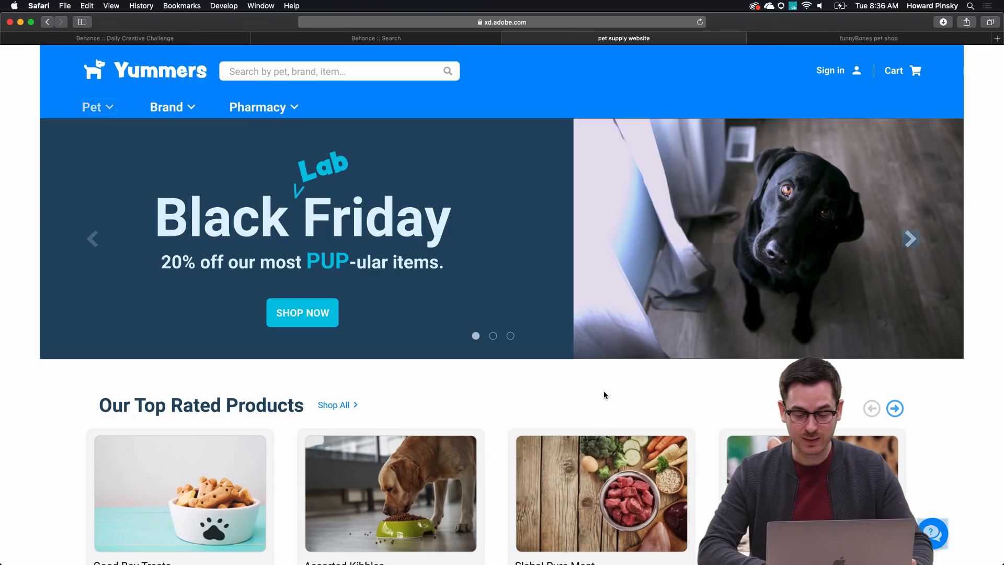
pyautogui.scroll(-1, 604, 391)
pyautogui.scroll(2, 604, 392)
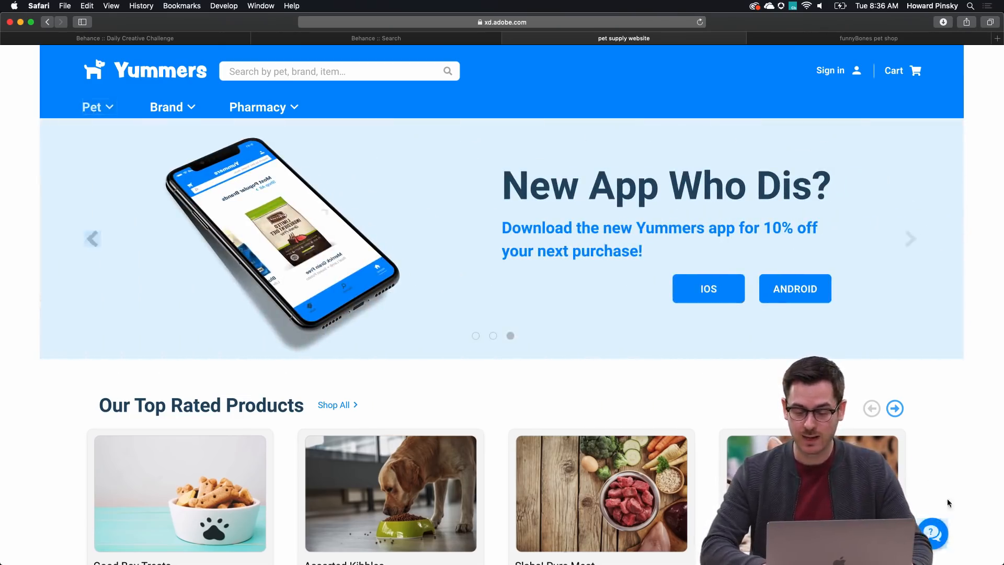
pyautogui.click(934, 536)
pyautogui.click(716, 381)
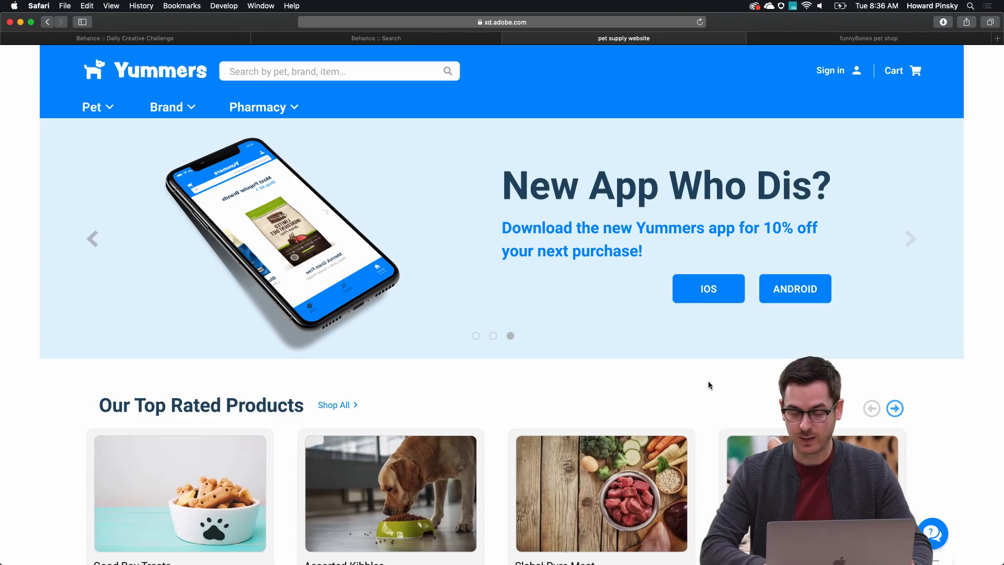
# - Add Good Boy Treats from the top rated products to the cart and open the checkout page
pyautogui.scroll(-3, 768, 398)
pyautogui.scroll(-1, 768, 397)
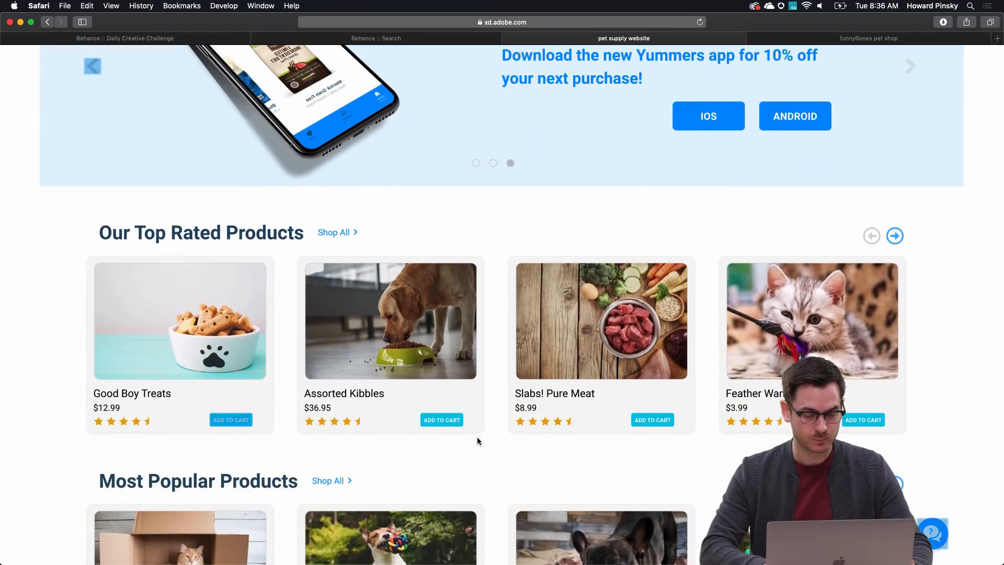
pyautogui.click(231, 421)
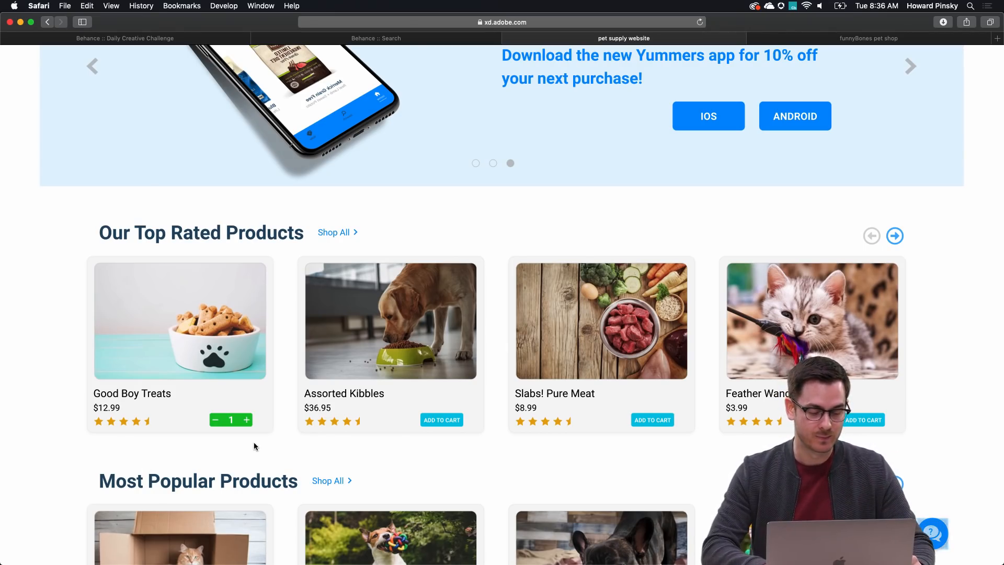
pyautogui.scroll(5, 518, 314)
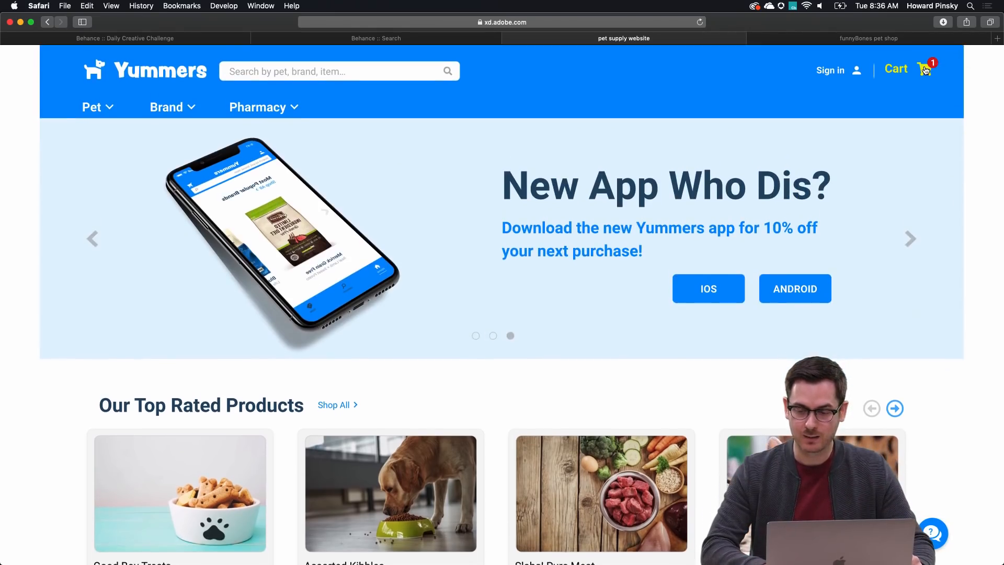
pyautogui.click(925, 70)
pyautogui.click(908, 124)
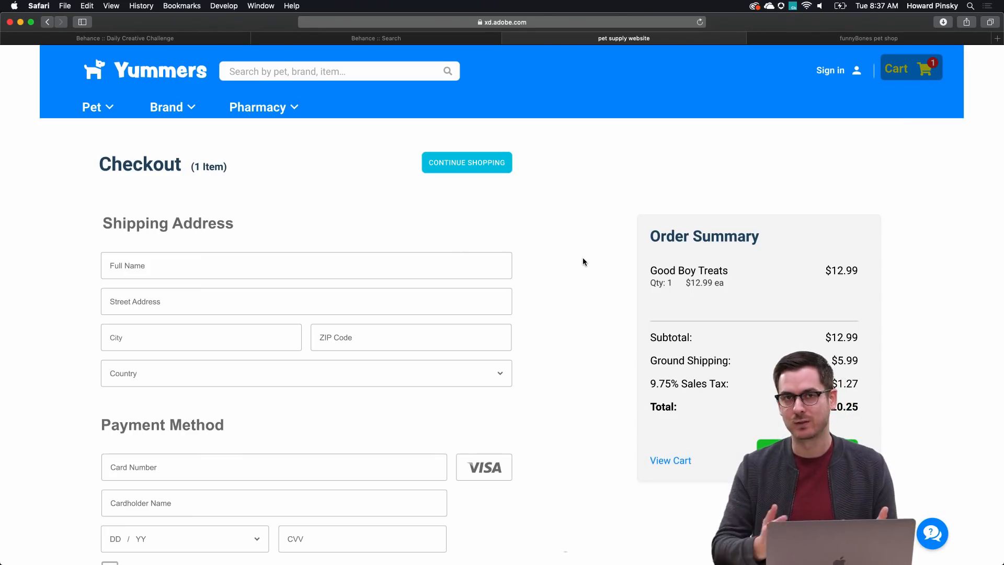
# - View the shopping cart and set the quantity of Good Boy Treats to 2
pyautogui.click(675, 460)
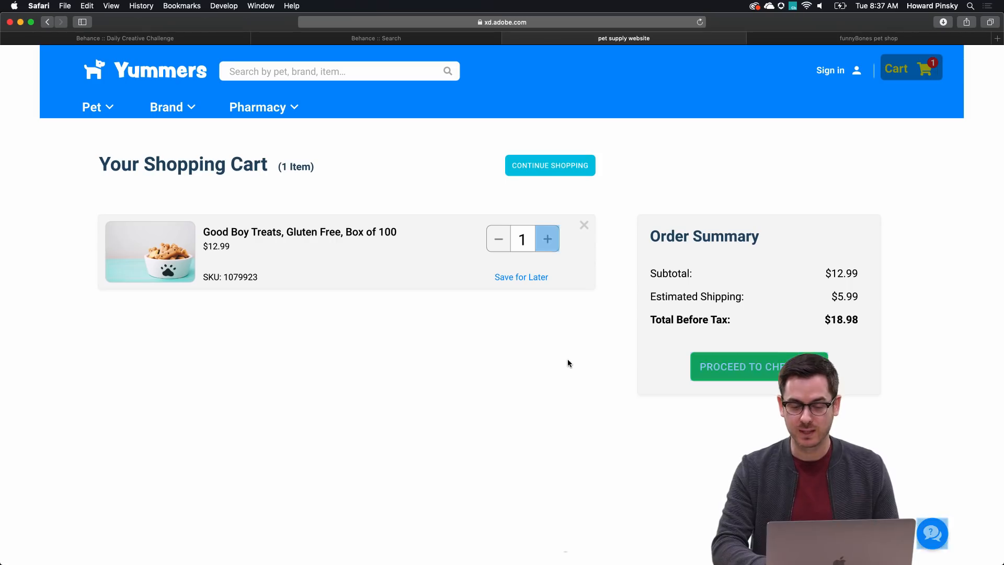
pyautogui.click(550, 242)
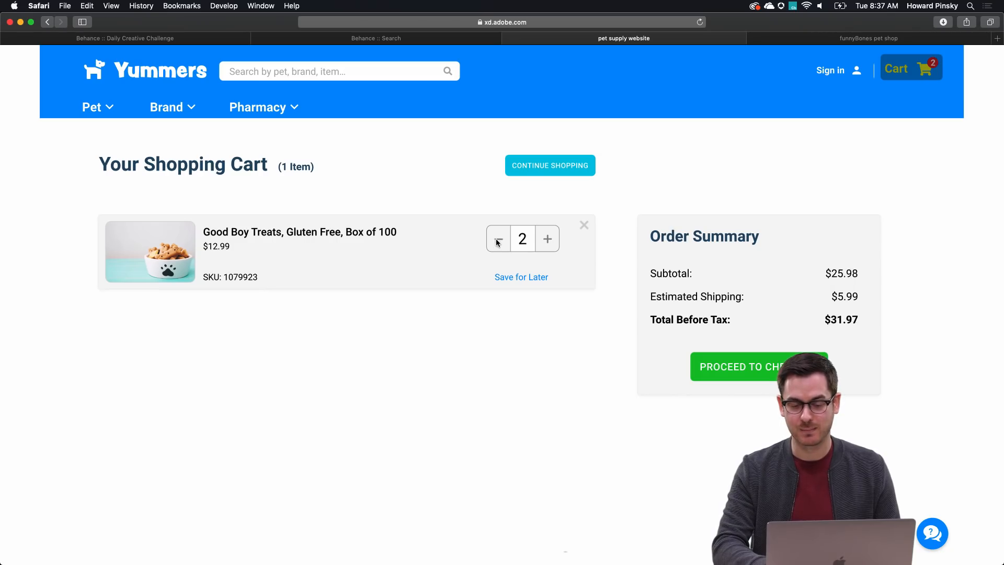
pyautogui.click(500, 239)
pyautogui.click(545, 239)
pyautogui.click(617, 266)
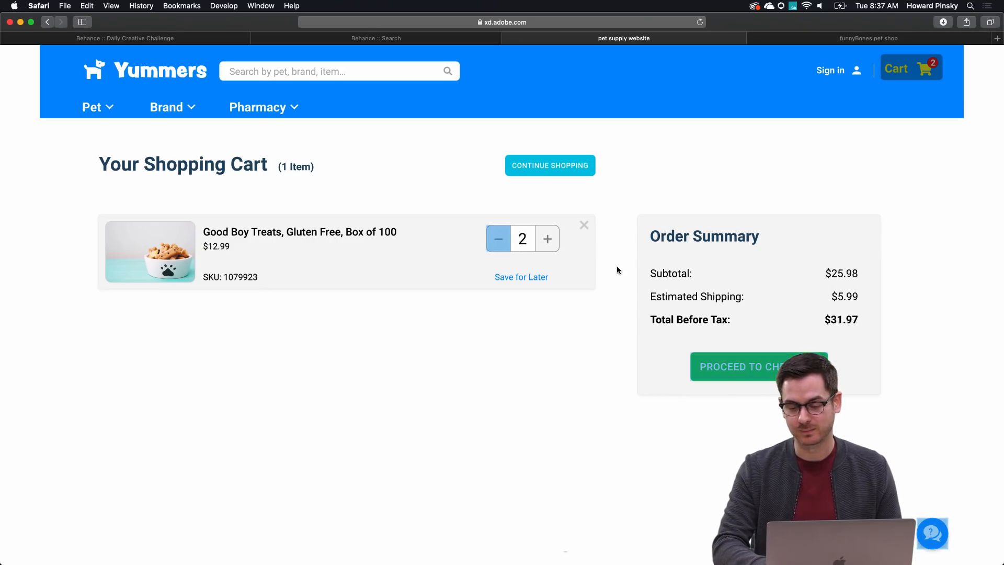
# - Proceed to the checkout page from the cart, and close the pet supply website prototype
pyautogui.click(756, 356)
pyautogui.click(559, 213)
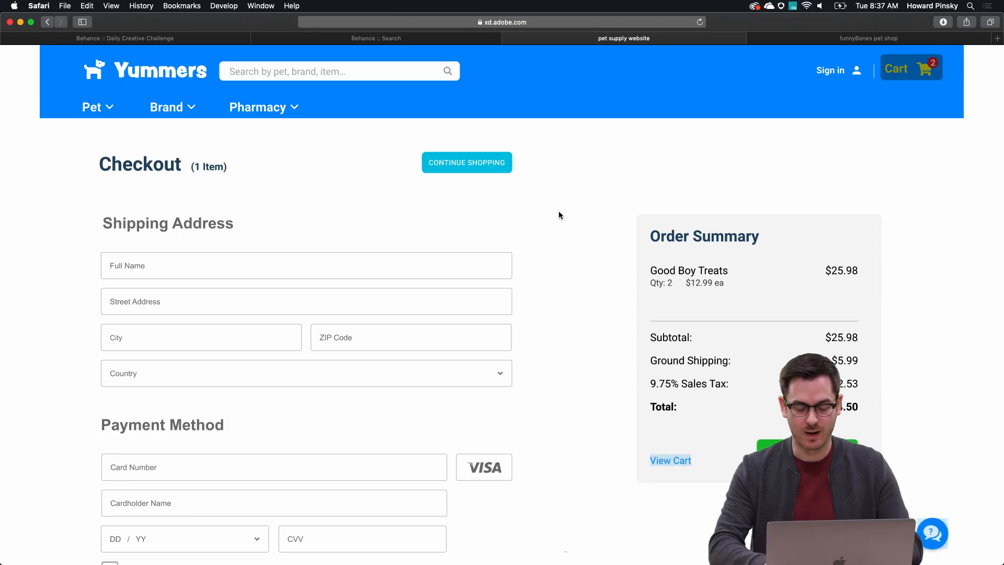
pyautogui.press('super+w')
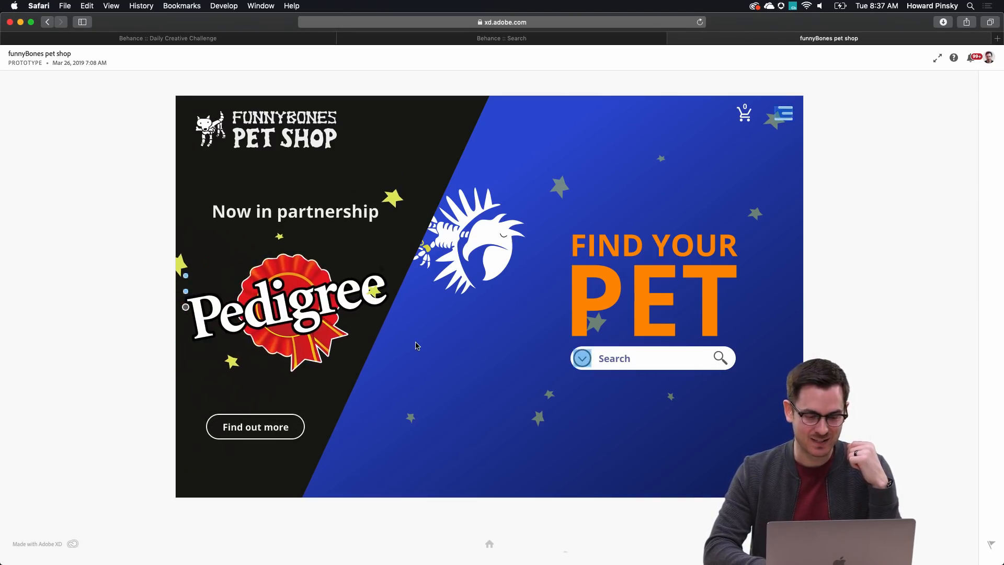
# - Browse the funnyBones pet shop prototype to the Black Friday product Good Boy Treats and add one to the basket
pyautogui.scroll(-3, 358, 266)
pyautogui.scroll(2, 357, 266)
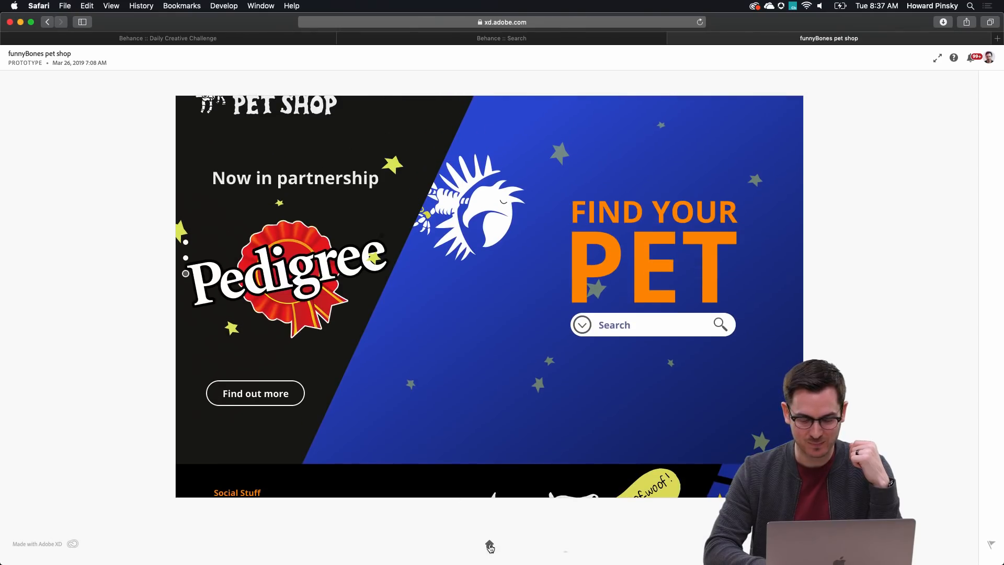
pyautogui.click(277, 395)
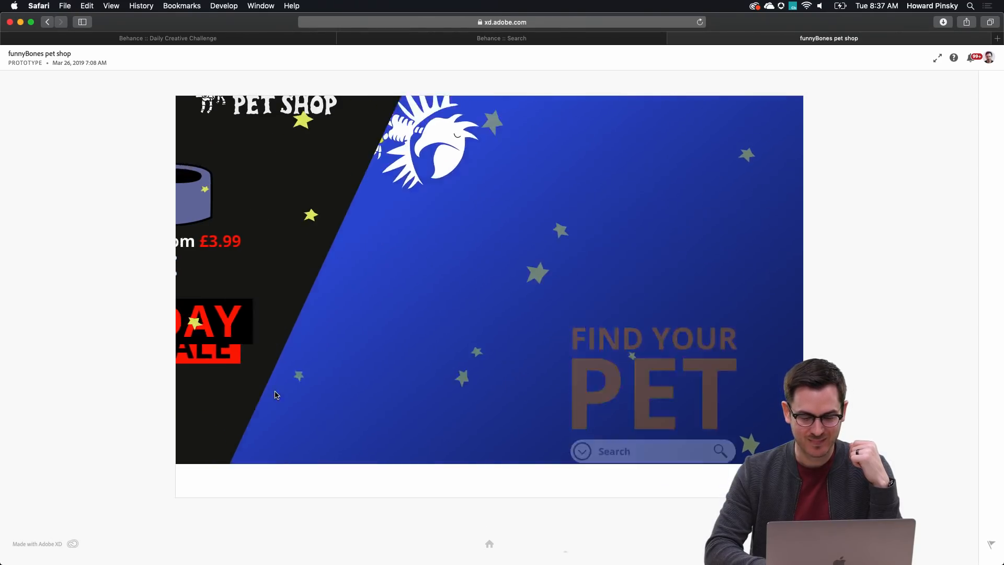
pyautogui.click(523, 161)
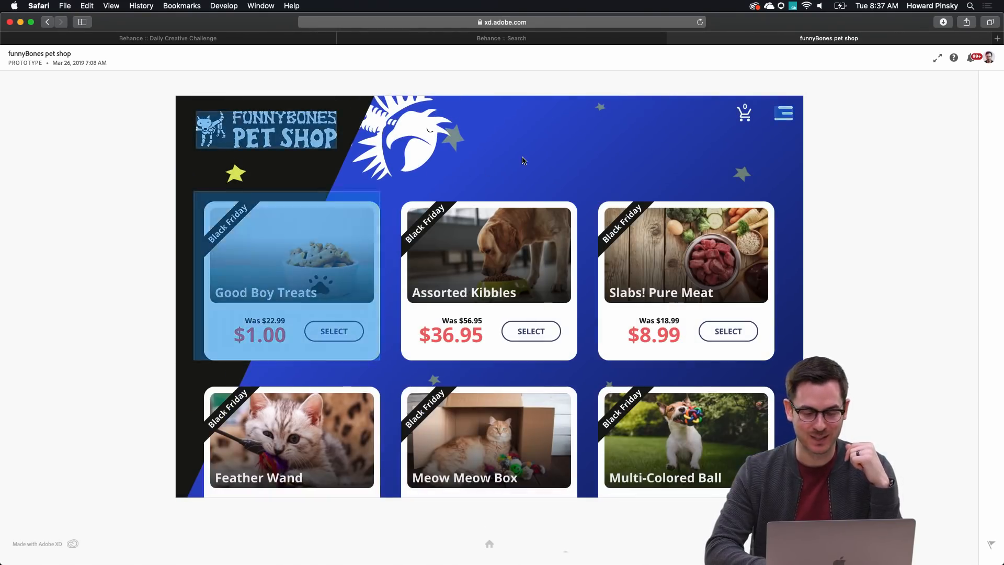
pyautogui.click(320, 291)
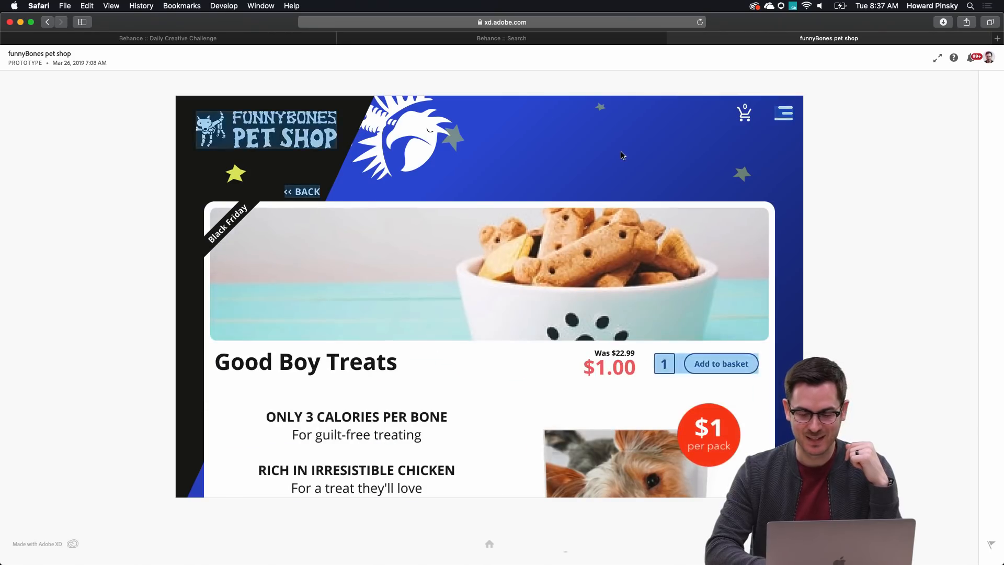
pyautogui.click(726, 364)
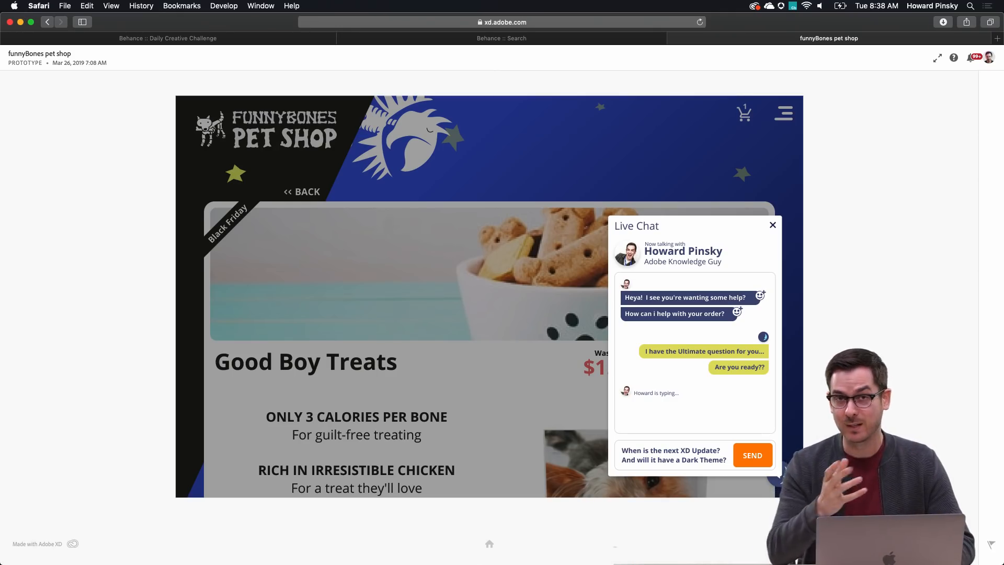
# - Return to the Daily Creative Challenge page, and switch to Adobe XD to view the Pet Supply homepage and shopping cart artboards up close
pyautogui.hotkey('ctrl', 'Tab')
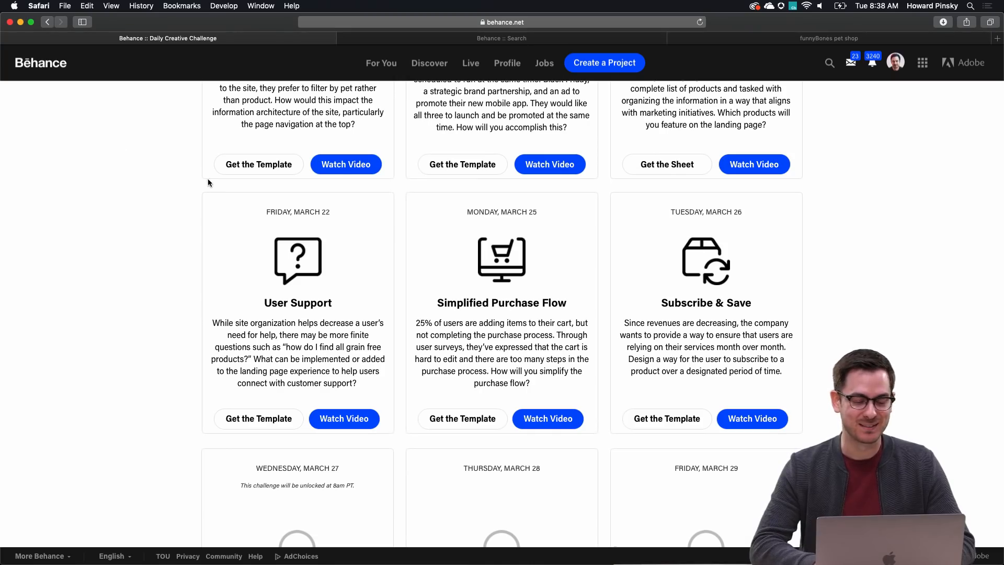
pyautogui.press('super+Tab')
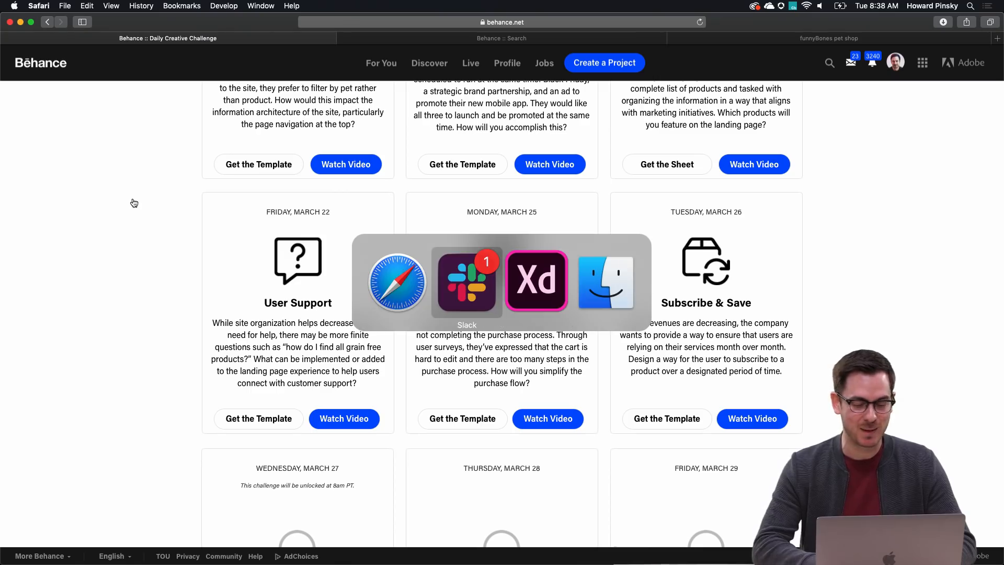
pyautogui.press('super+Tab')
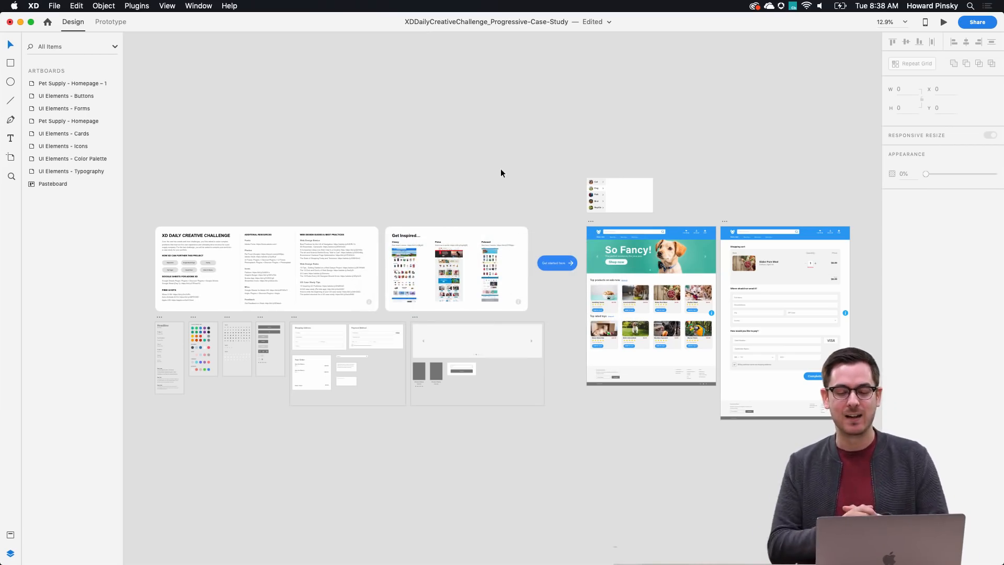
pyautogui.scroll(10, 873, 246)
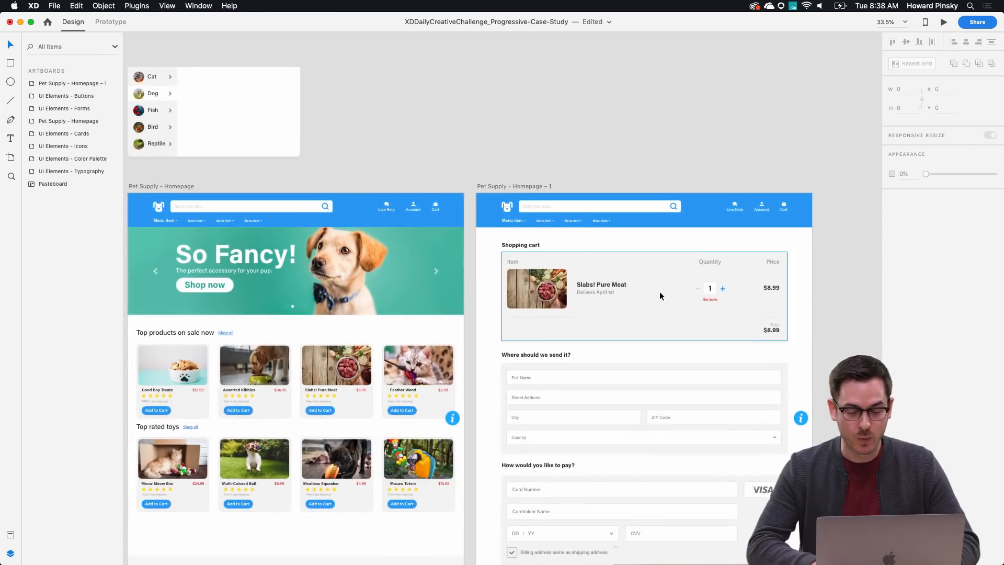
# - Draw a new artboard about 1486 × 1160 beside the Pet Supply shopping cart artboard
pyautogui.hscroll(-3, 660, 291)
pyautogui.scroll(-1, 660, 291)
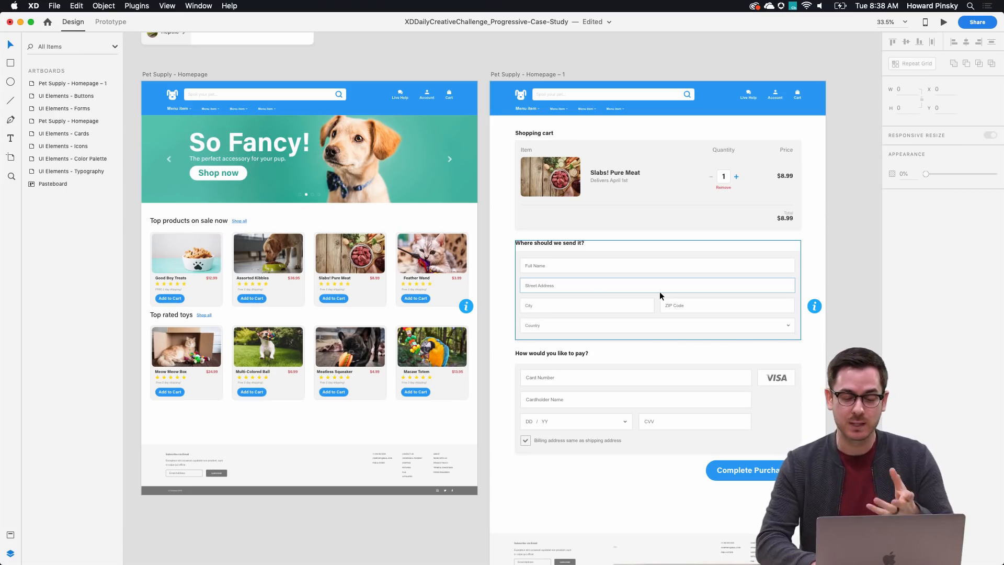
pyautogui.scroll(4, 255, 218)
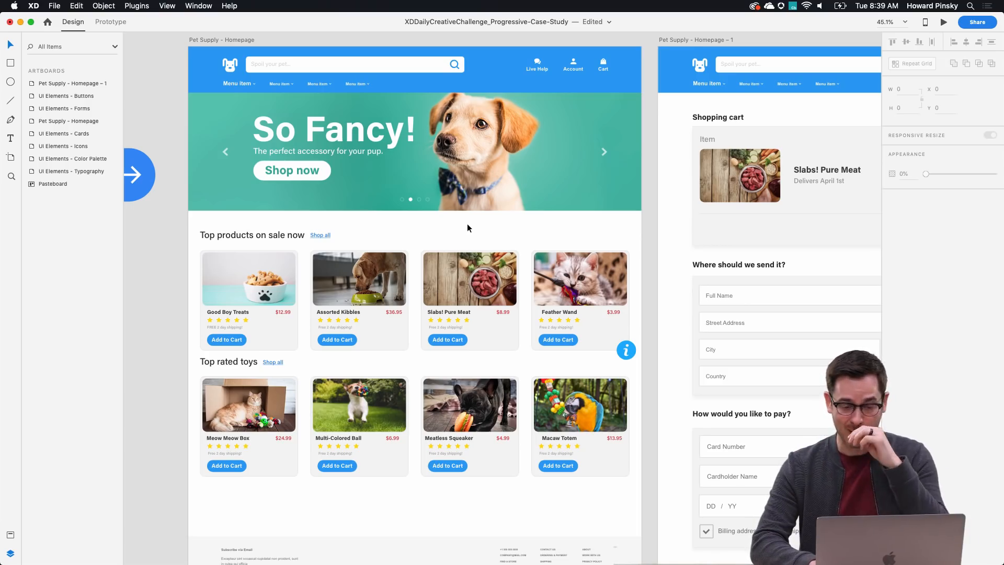
pyautogui.hscroll(10, 395, 168)
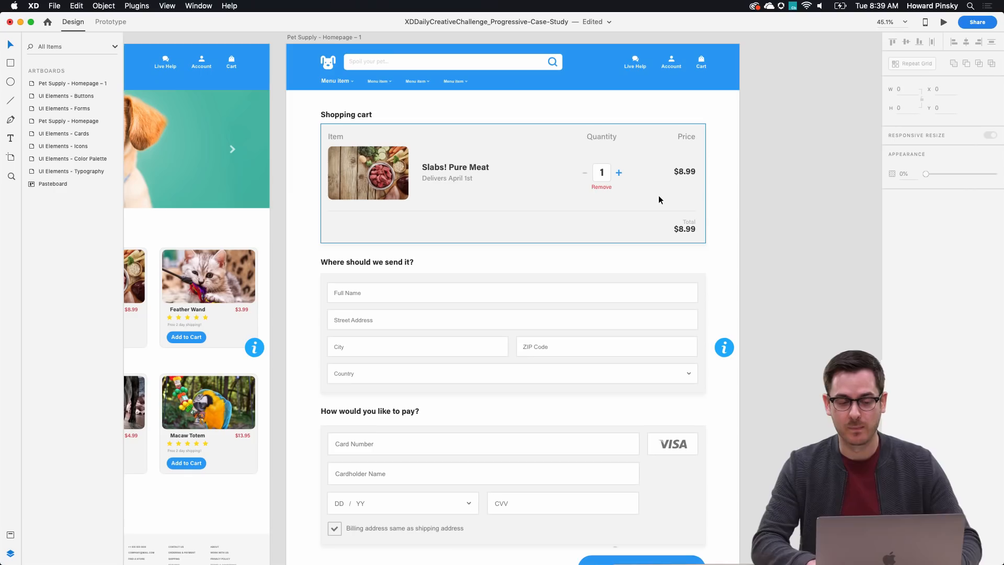
pyautogui.hscroll(10, 659, 198)
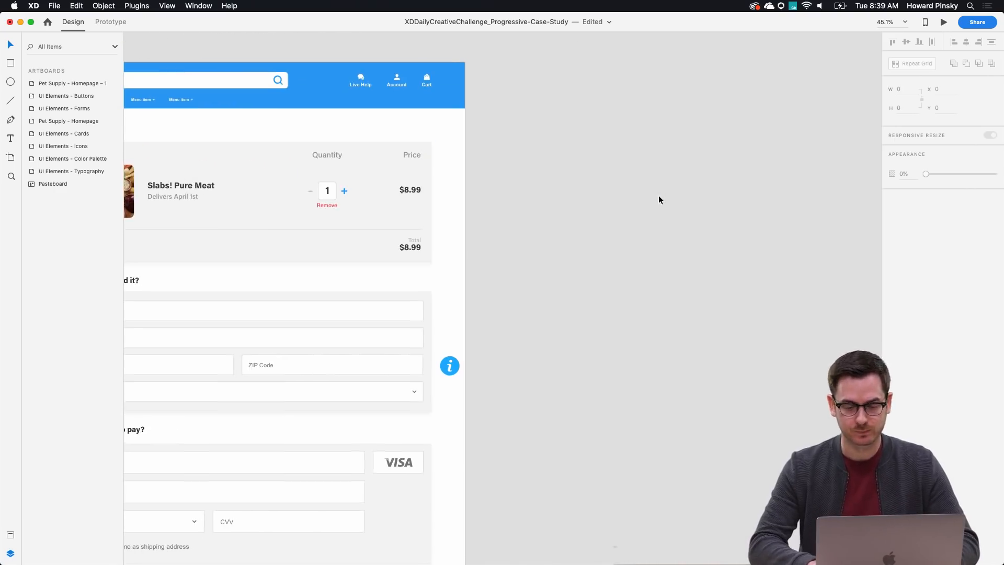
pyautogui.press('a')
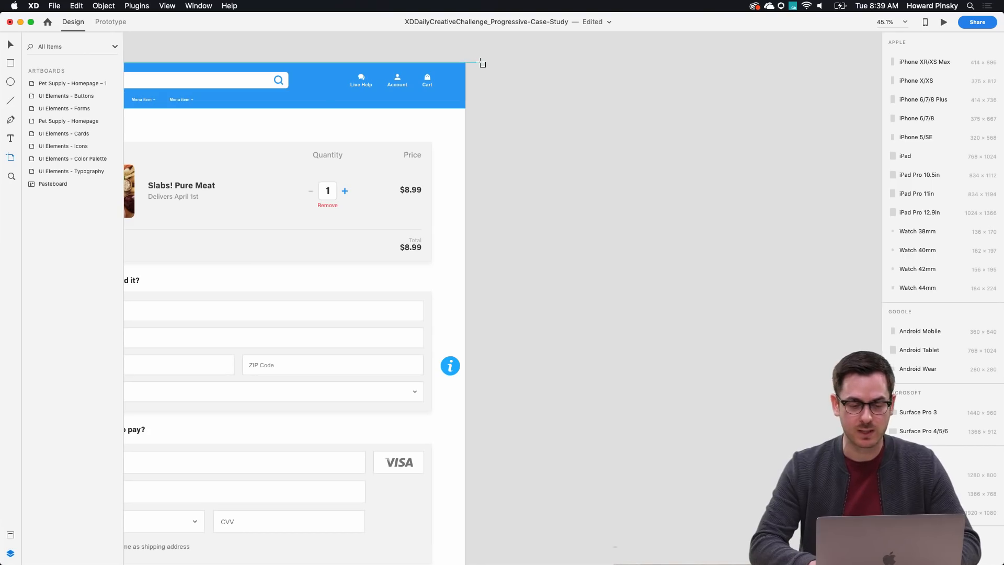
pyautogui.moveTo(480, 61)
pyautogui.mouseDown()
pyautogui.moveTo(655, 188)
pyautogui.moveTo(796, 321)
pyautogui.moveTo(832, 337)
pyautogui.mouseUp()
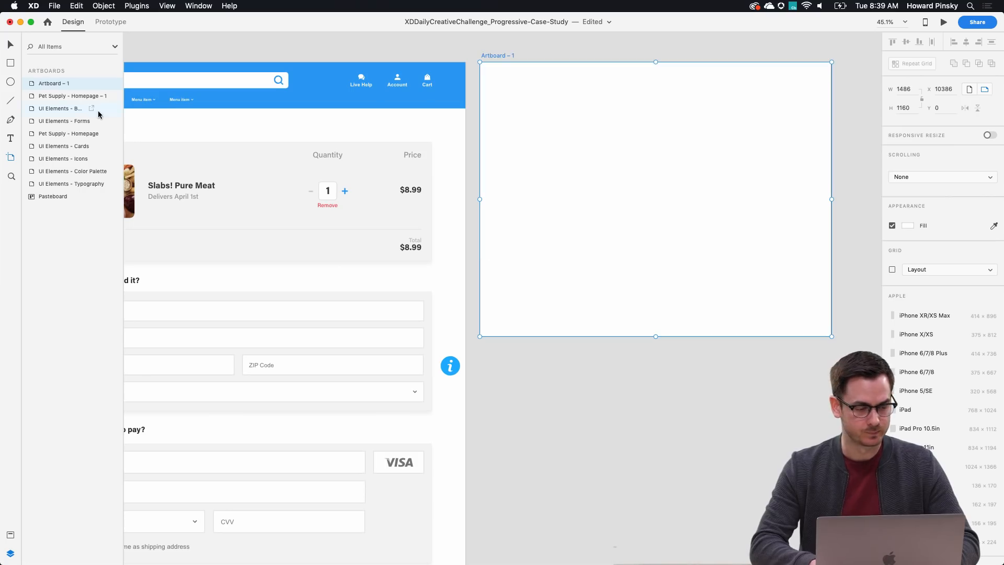
# - Draw a rectangle about 1455 × 1138 that nearly fills the new artboard, and position it at about X 16, Y 11
pyautogui.click(11, 63)
pyautogui.moveTo(482, 63)
pyautogui.mouseDown()
pyautogui.moveTo(816, 302)
pyautogui.moveTo(827, 330)
pyautogui.mouseUp()
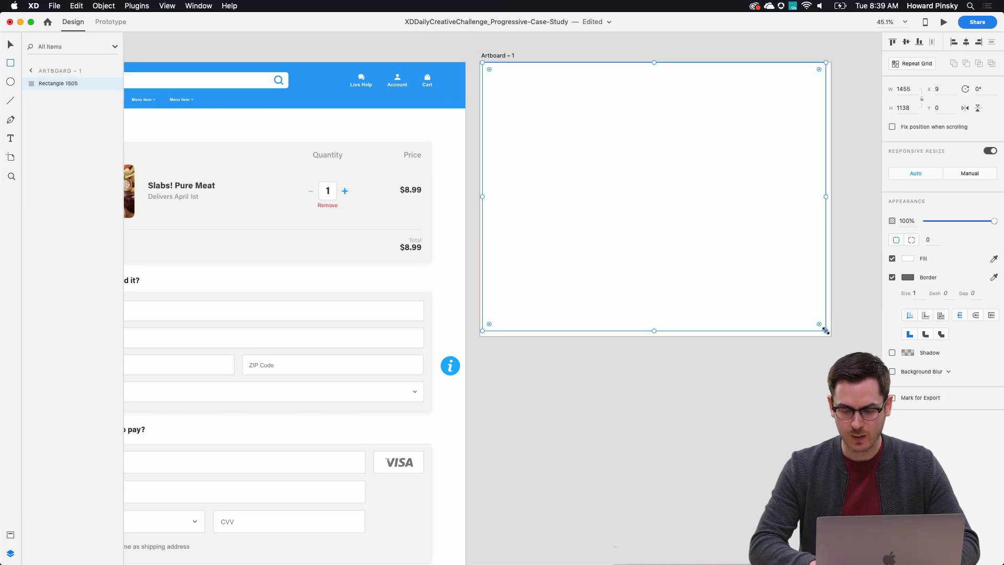
pyautogui.moveTo(743, 240); pyautogui.dragTo(744, 243)
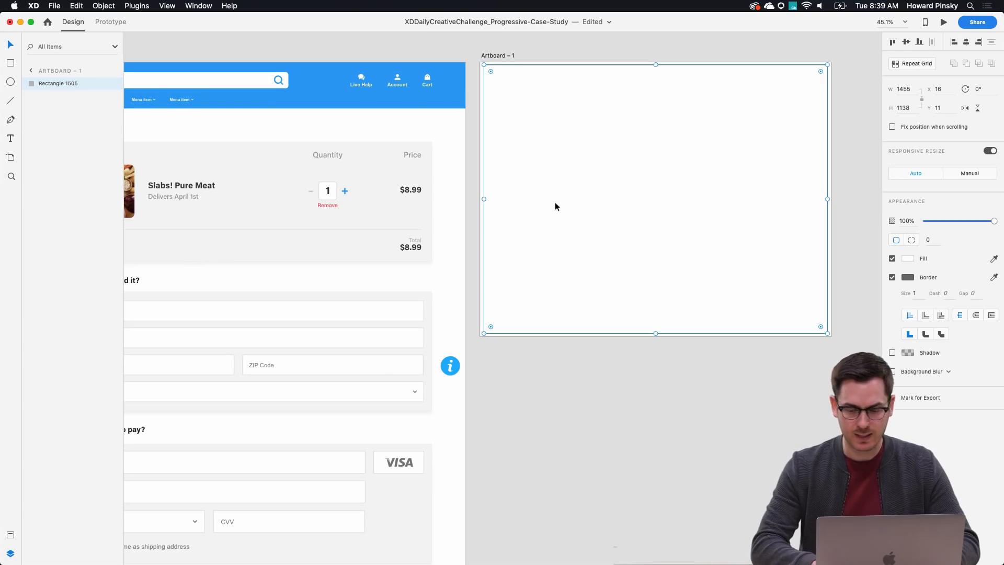
# - Remove the rectangle's border and set its fill to light gray #E5E5E5
pyautogui.click(893, 278)
pyautogui.click(908, 258)
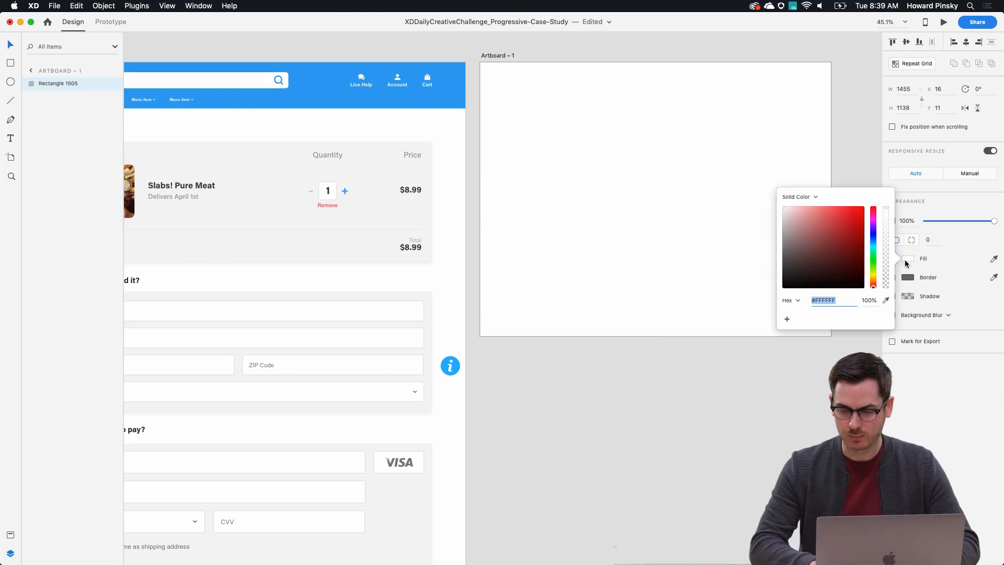
pyautogui.moveTo(783, 212); pyautogui.dragTo(776, 214)
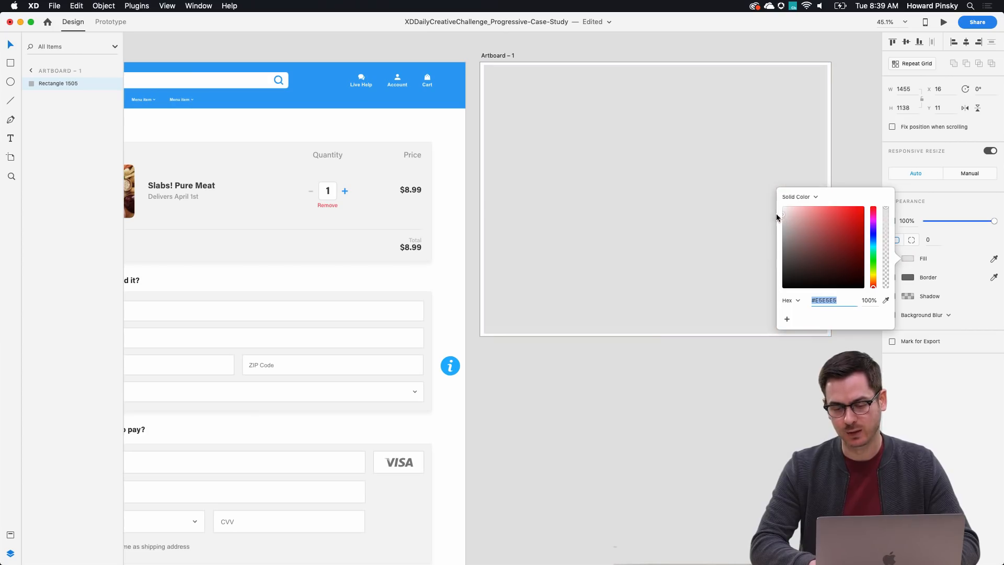
pyautogui.click(932, 391)
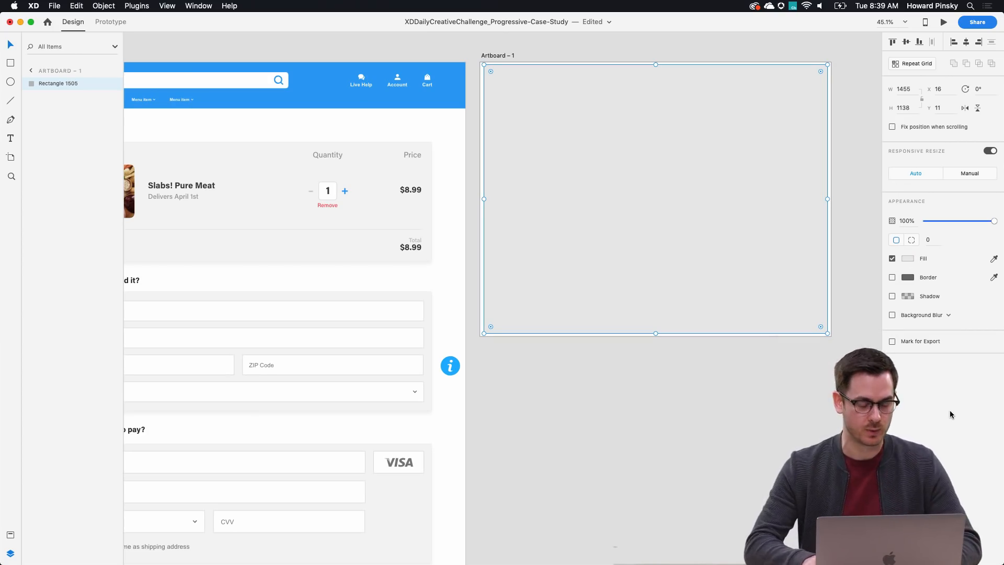
# - Preview AdobeStock_61339134_edit.jpg in Finder's Pets folder, and place it as the image fill of the gray rectangle in Adobe XD
pyautogui.press('super+Tab')
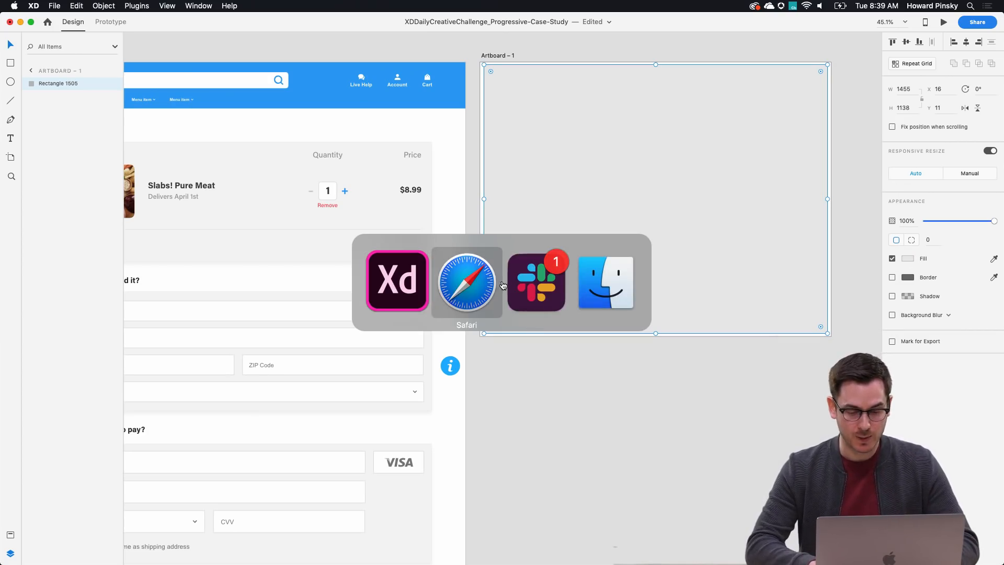
pyautogui.click(635, 306)
pyautogui.click(314, 203)
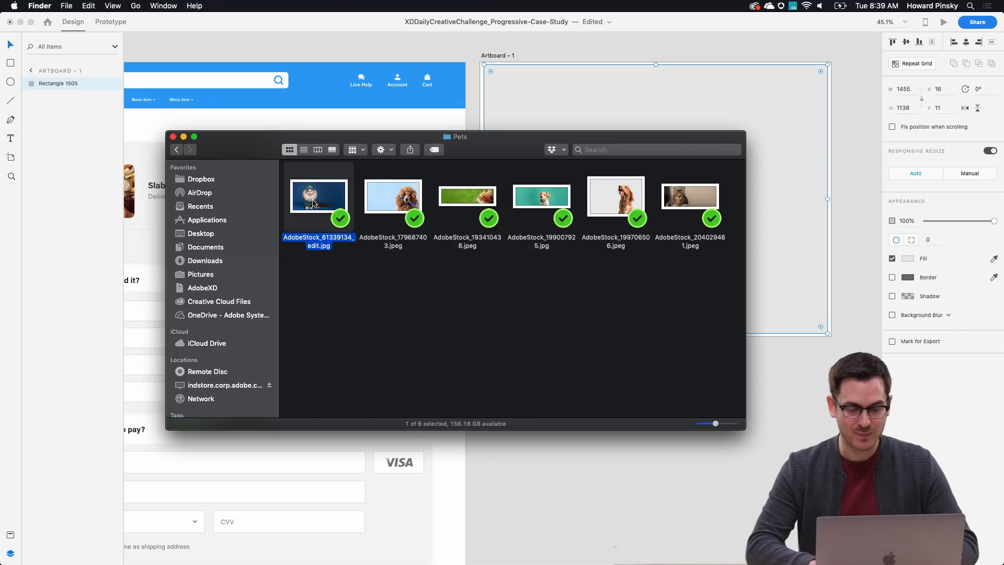
pyautogui.press('space')
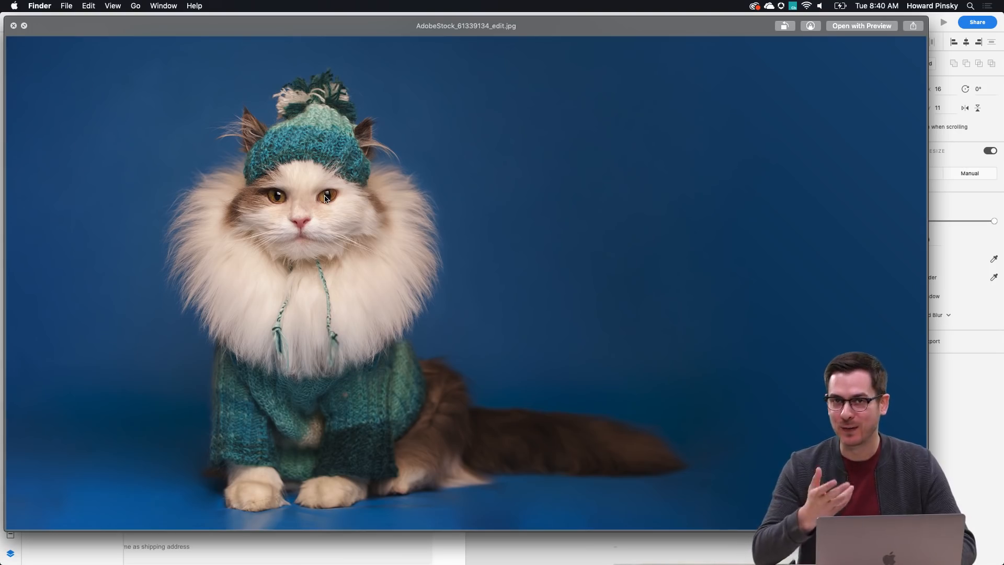
pyautogui.press('space')
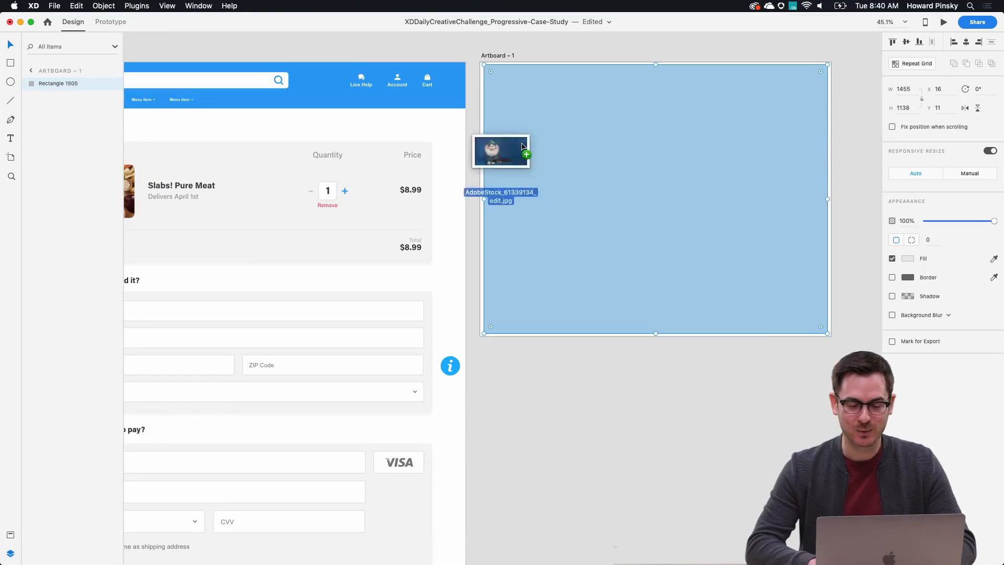
pyautogui.moveTo(522, 146); pyautogui.dragTo(598, 176)
pyautogui.doubleClick(615, 171)
pyautogui.click(632, 340)
# - Widen the new artboard on its right side and extend the cat image frame to a width of about 1569, without rotation
pyautogui.hscroll(5, 715, 171)
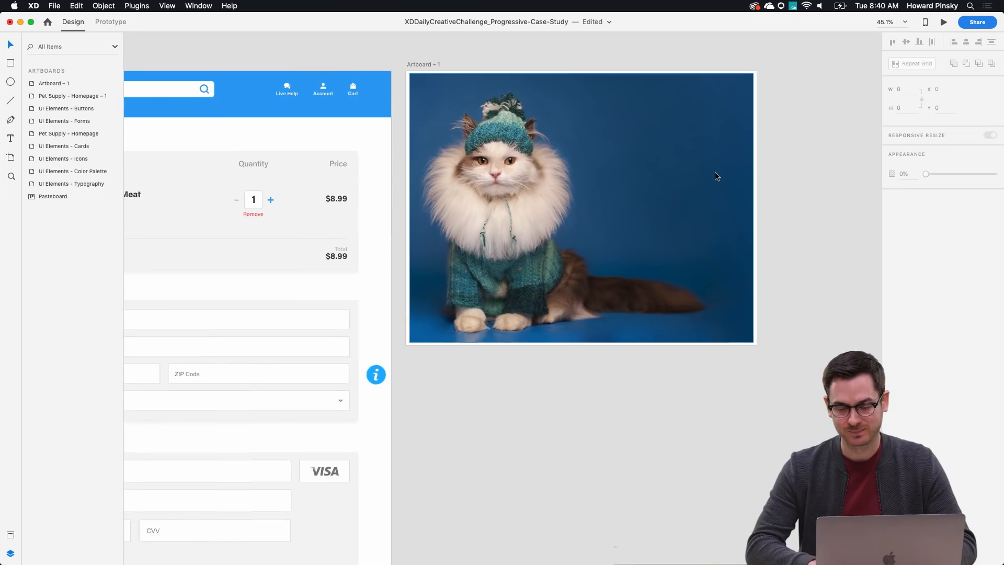
pyautogui.click(401, 63)
pyautogui.moveTo(735, 207); pyautogui.dragTo(762, 207)
pyautogui.click(732, 205)
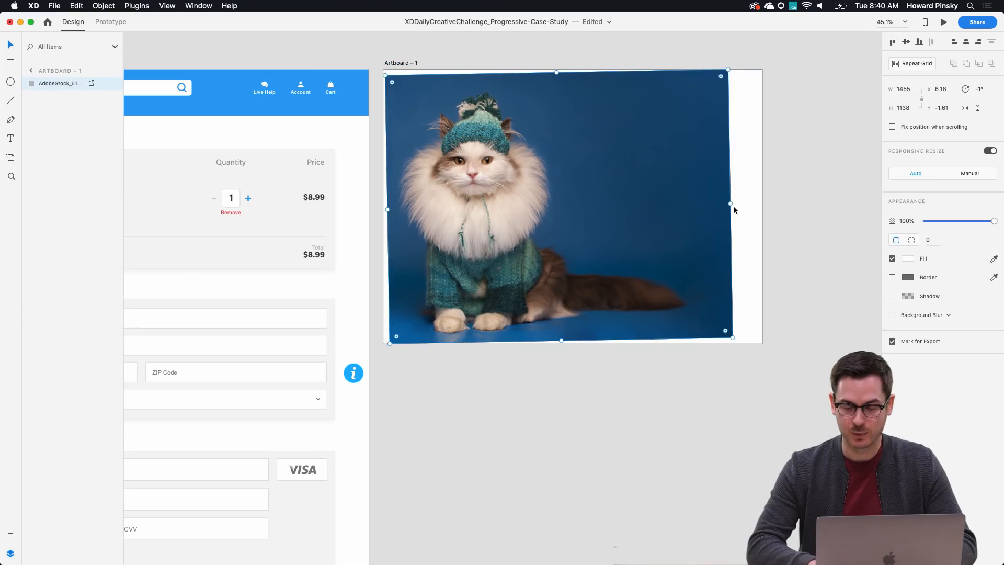
pyautogui.moveTo(729, 203); pyautogui.dragTo(758, 205)
pyautogui.press('super+z')
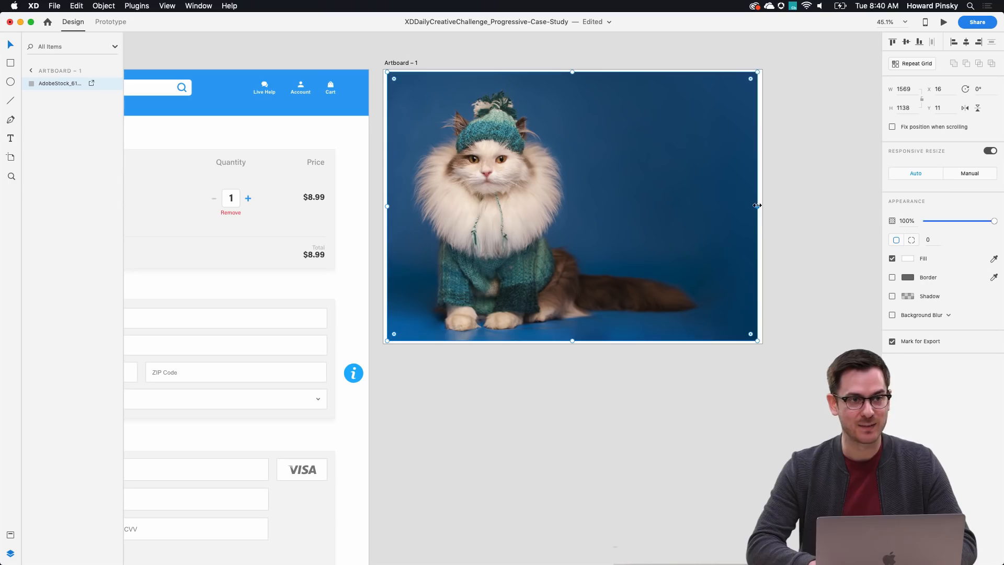
# - Shift the cat photo slightly to the left within its frame
pyautogui.doubleClick(710, 196)
pyautogui.moveTo(680, 197); pyautogui.dragTo(665, 196)
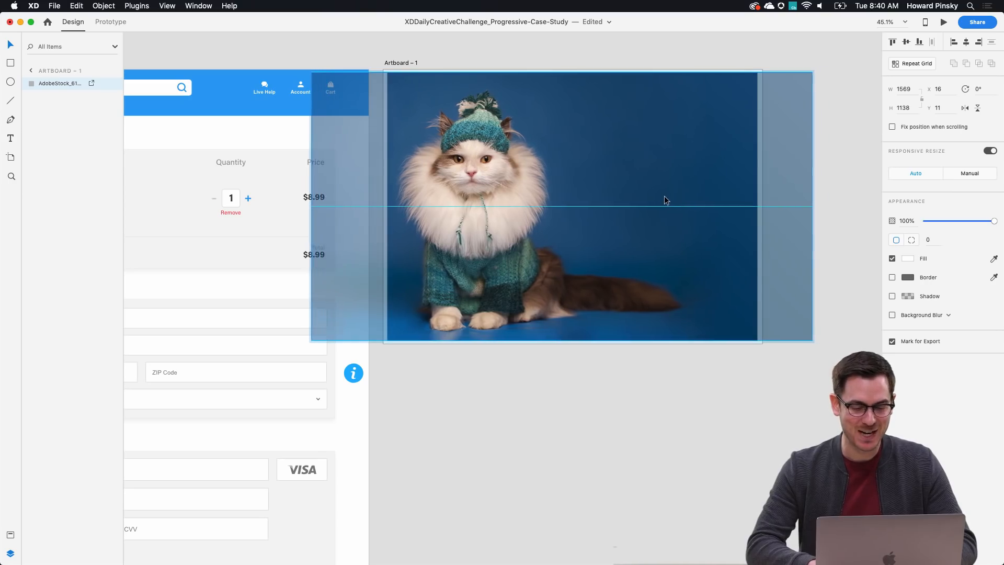
pyautogui.click(642, 354)
# - Add the text SUBSCRIBE to the right of the cat's head and set its fill to white (#FFFFFF)
pyautogui.hscroll(2, 485, 132)
pyautogui.scroll(-1, 484, 132)
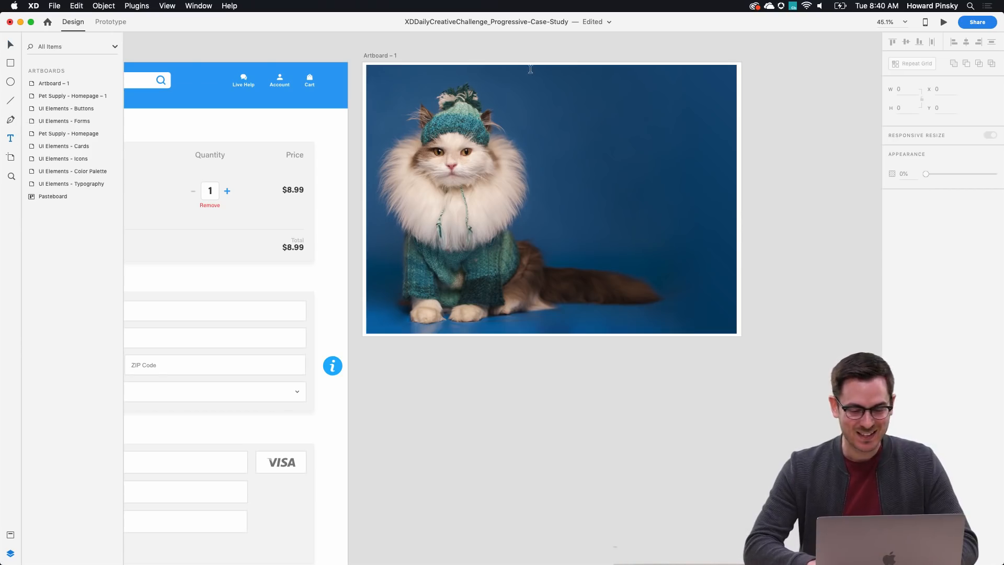
pyautogui.click(544, 121)
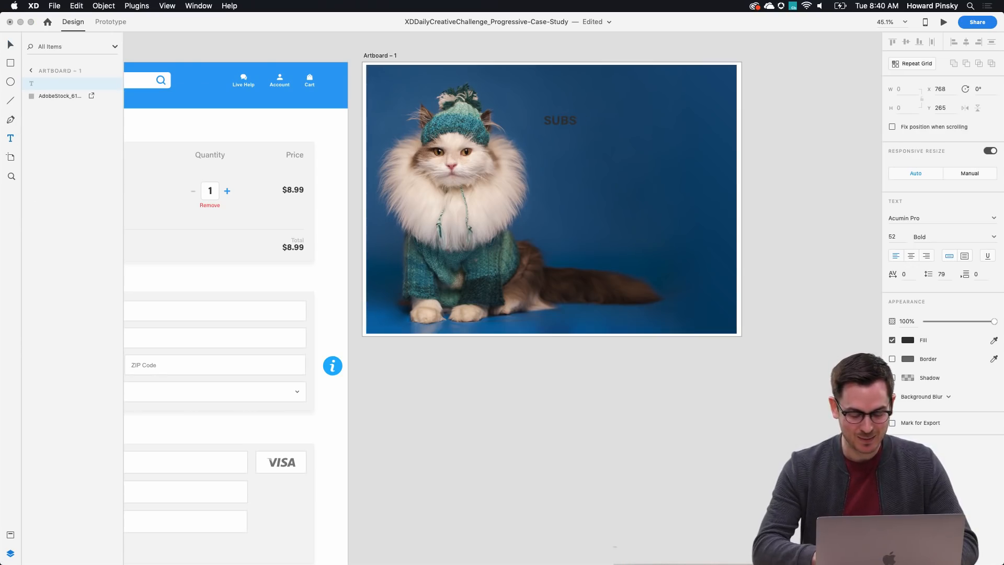
pyautogui.press('Escape')
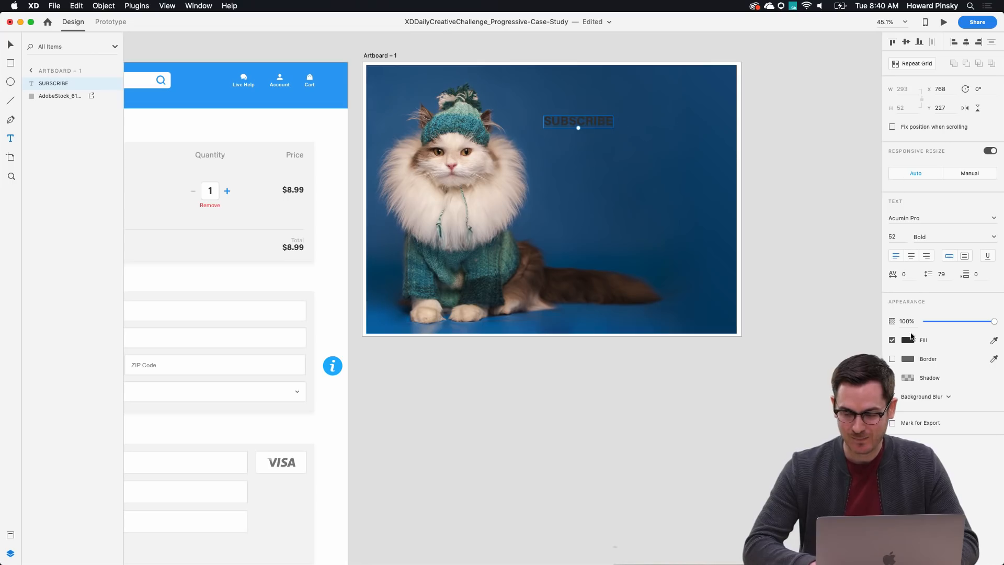
pyautogui.click(907, 342)
pyautogui.write('fff')
pyautogui.press('Return')
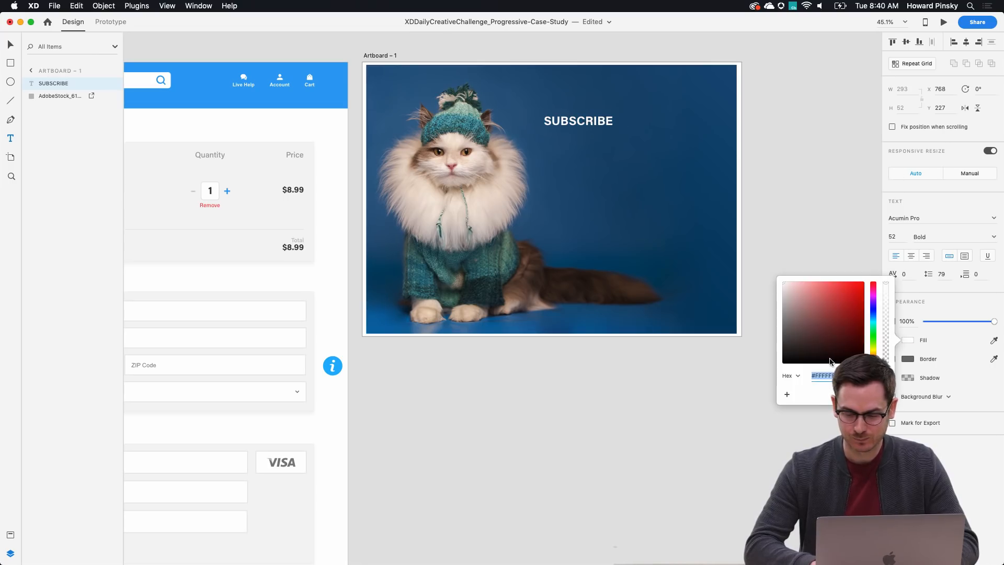
pyautogui.click(676, 209)
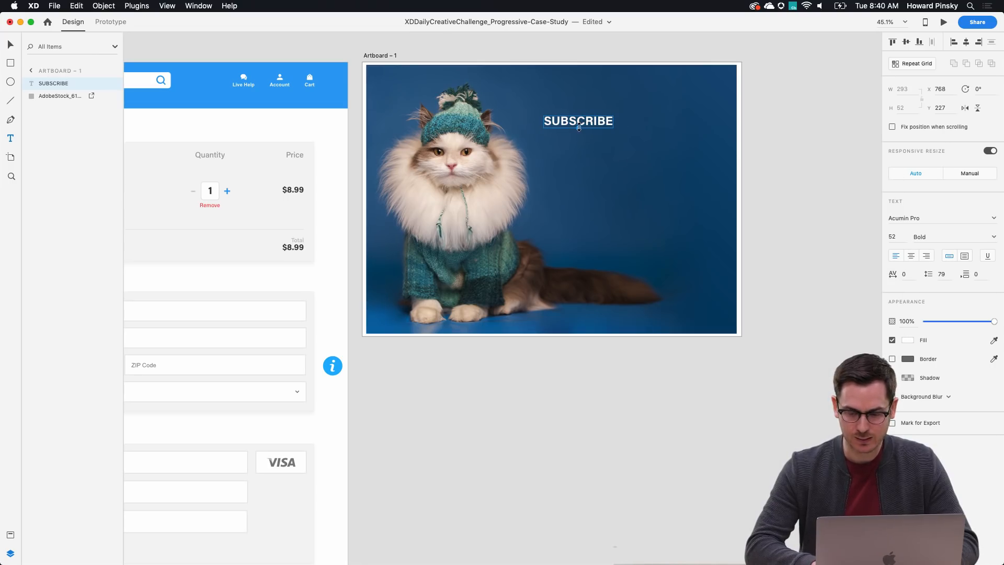
# - Enlarge the SUBSCRIBE text to a font size of about 127 and set its weight to Black
pyautogui.moveTo(579, 128); pyautogui.dragTo(634, 129)
pyautogui.click(996, 238)
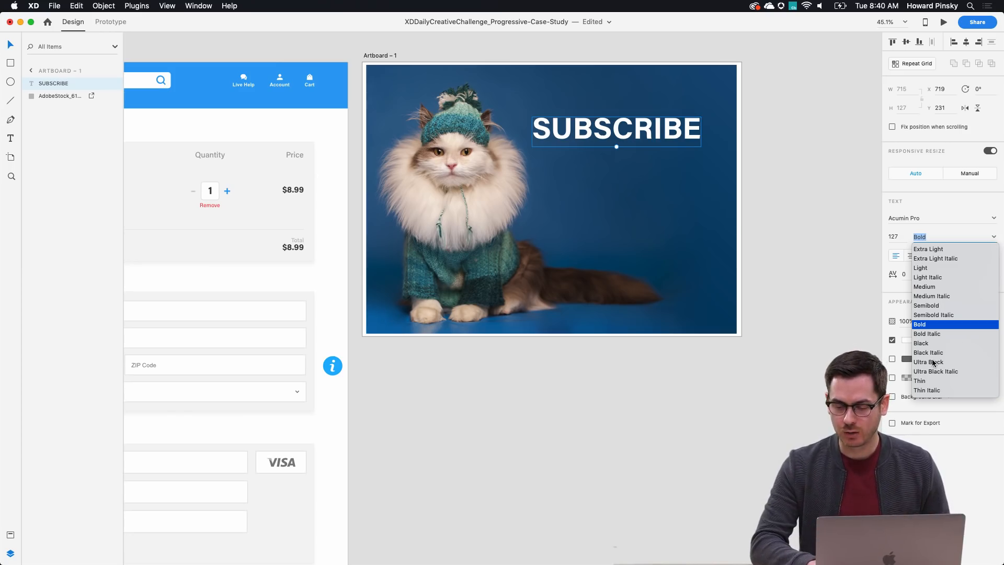
pyautogui.click(933, 345)
# - Try the Ultra Black weight on the SUBSCRIBE heading, and undo the change
pyautogui.click(995, 240)
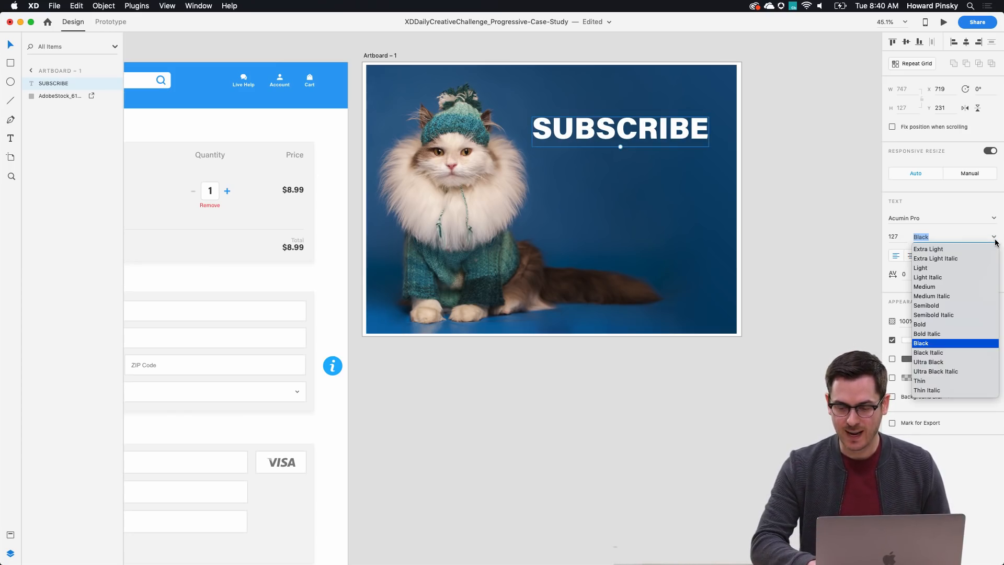
pyautogui.click(933, 362)
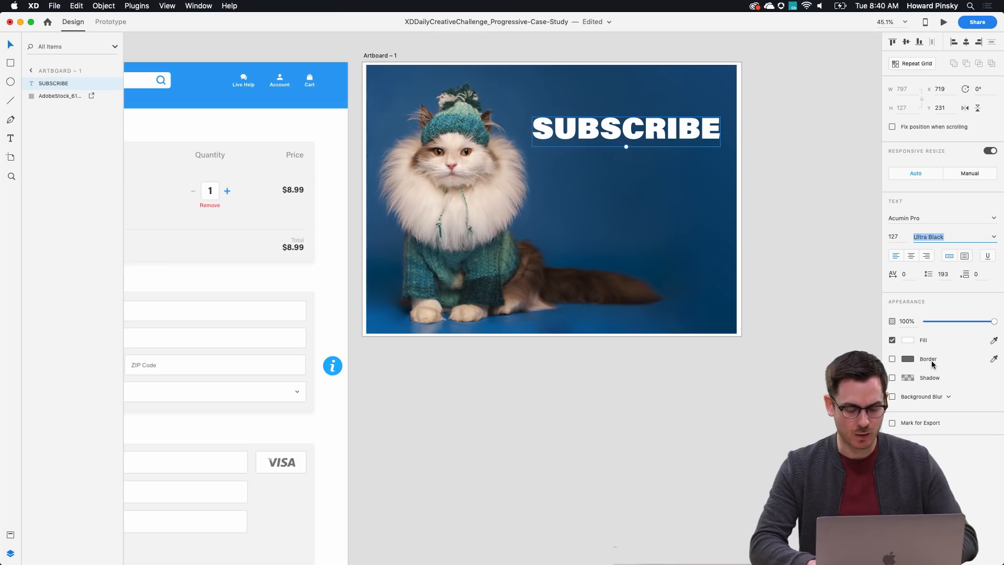
pyautogui.press('super+z')
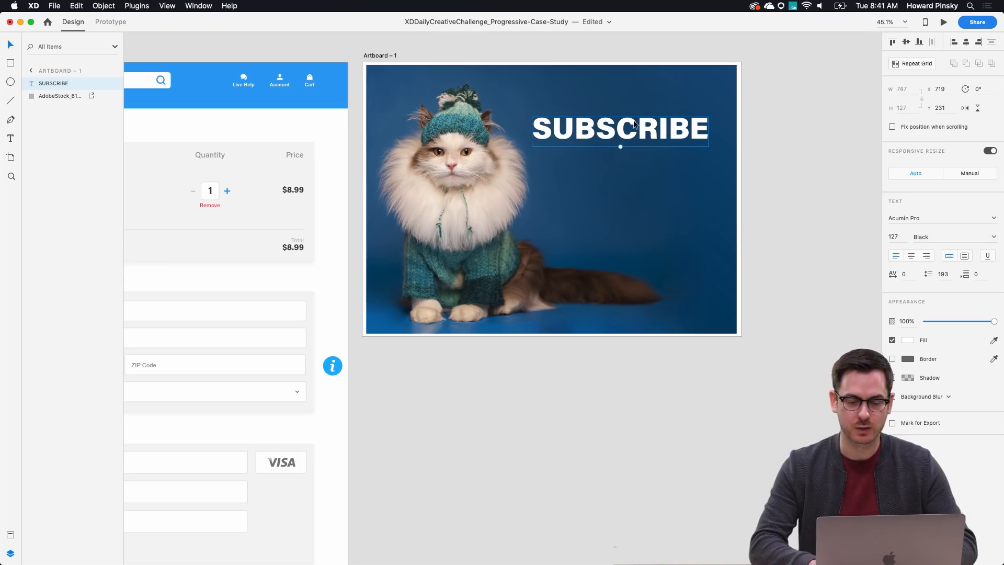
# - Enlarge the SUBSCRIBE heading to size 138, and add a copy directly below it reading TO SAVE A KITTEN at size 88
pyautogui.moveTo(621, 142); pyautogui.dragTo(629, 131)
pyautogui.moveTo(696, 125); pyautogui.dragTo(697, 165)
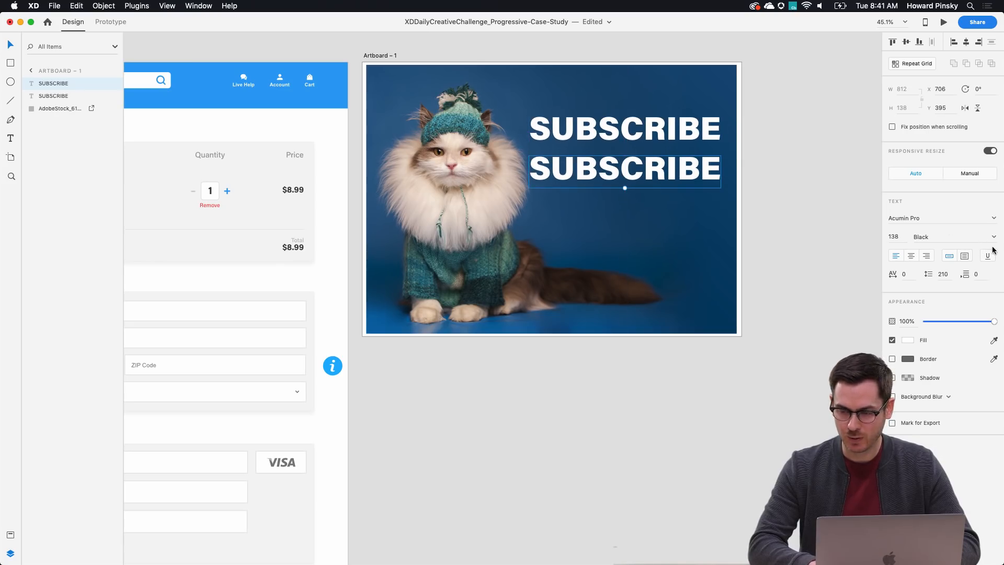
pyautogui.doubleClick(637, 174)
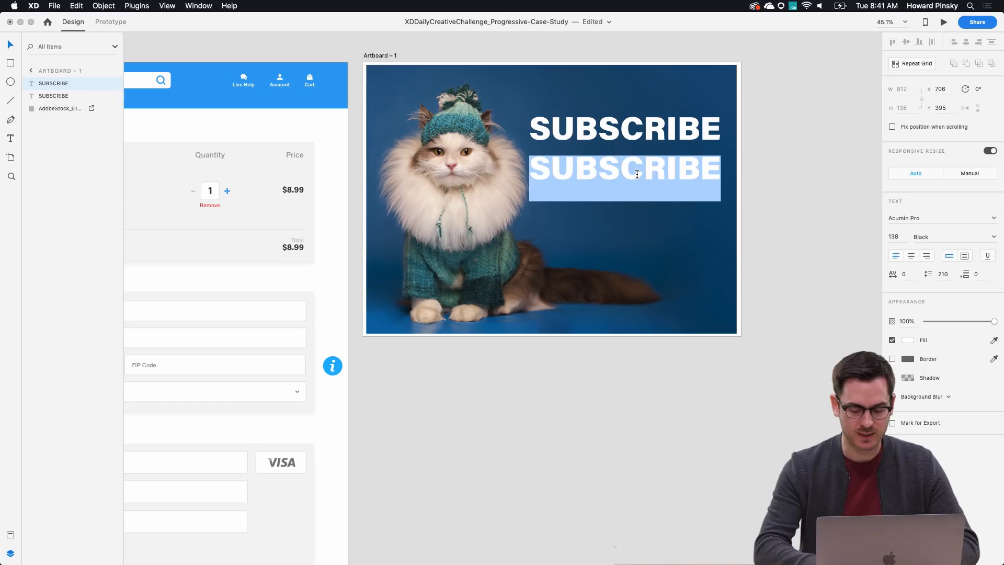
pyautogui.write('TO SAVE A KITTEN')
pyautogui.press('Escape')
pyautogui.moveTo(680, 188); pyautogui.dragTo(628, 184)
# - Change the duplicated third text line to "(and some money)" and set its weight to Medium
pyautogui.doubleClick(627, 183)
pyautogui.write('(')
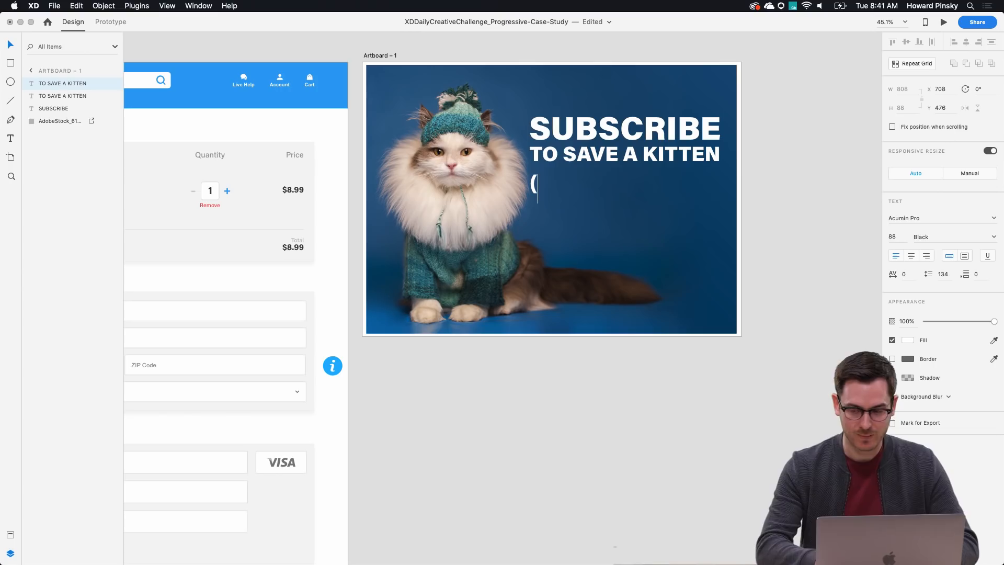
pyautogui.write('and some money')
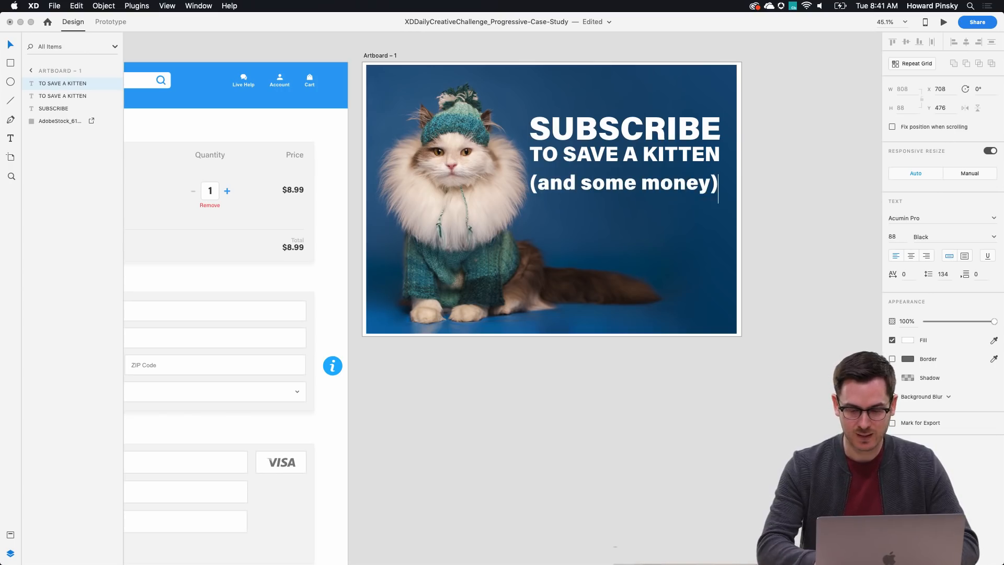
pyautogui.press('Escape')
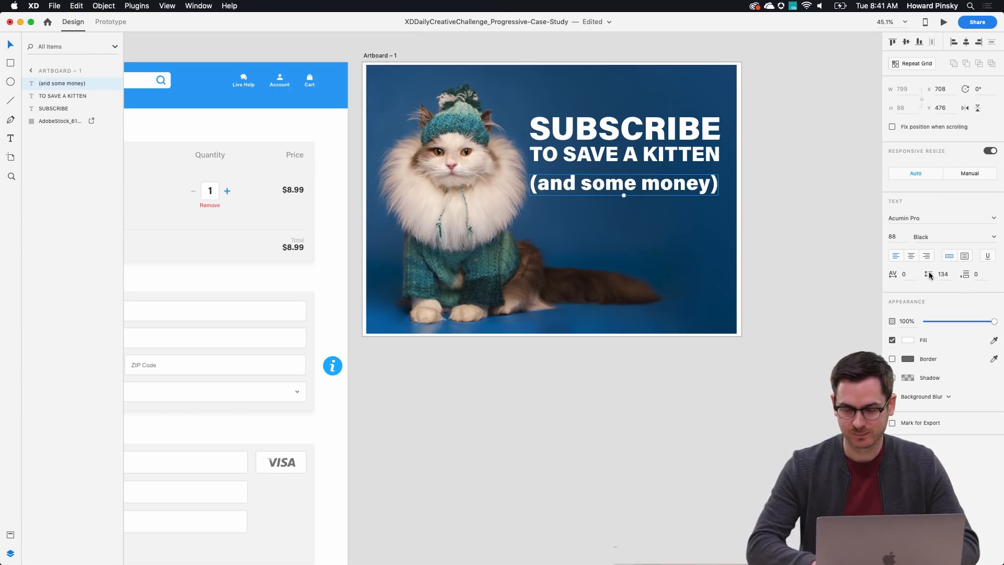
pyautogui.click(994, 238)
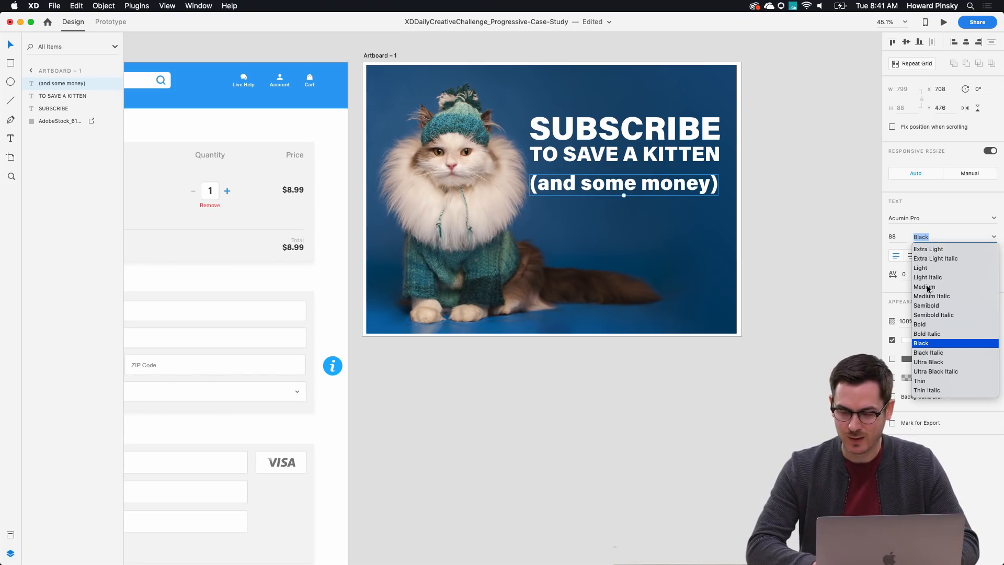
pyautogui.click(929, 287)
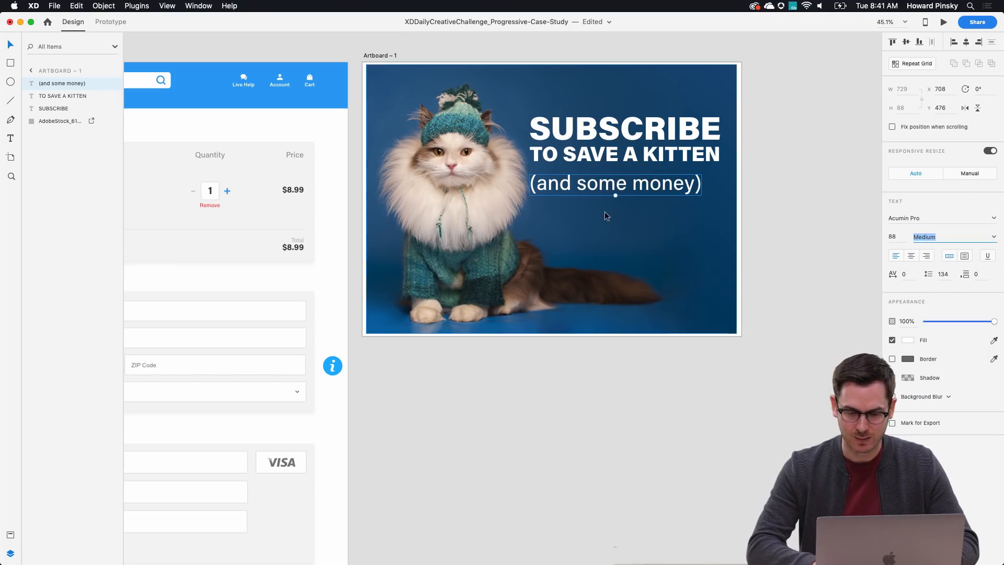
# - Shrink the (and some money) line to size 53, center it below TO SAVE A KITTEN and set its opacity to 50%
pyautogui.click(615, 194)
pyautogui.moveTo(616, 194); pyautogui.dragTo(630, 170)
pyautogui.press('5')
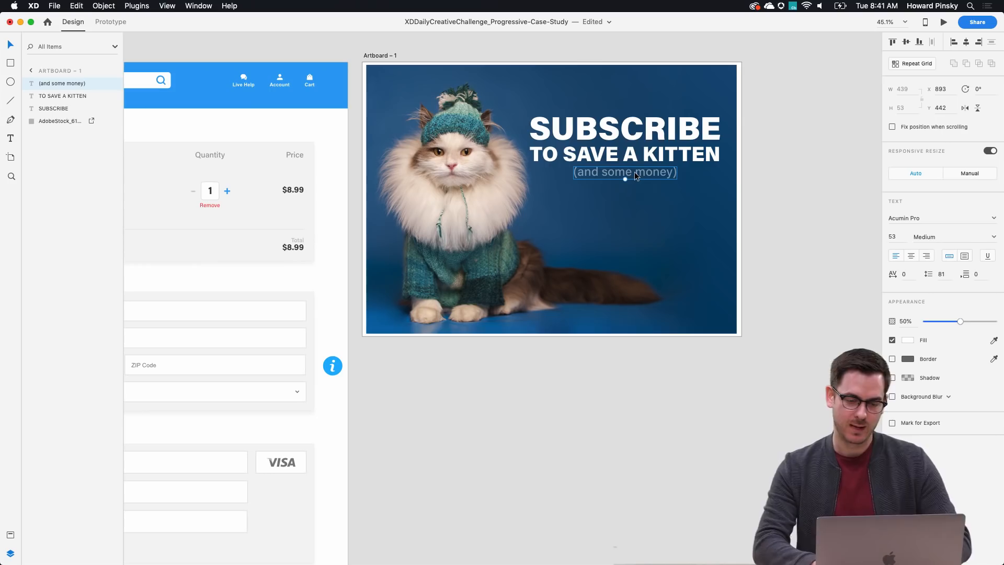
# - Move the three headline text lines together up to Y 150 on the artboard
pyautogui.keyDown('shift'); pyautogui.click(657, 156); pyautogui.keyUp('shift')
pyautogui.keyDown('shift'); pyautogui.click(662, 129); pyautogui.keyUp('shift')
pyautogui.moveTo(662, 129); pyautogui.dragTo(660, 112)
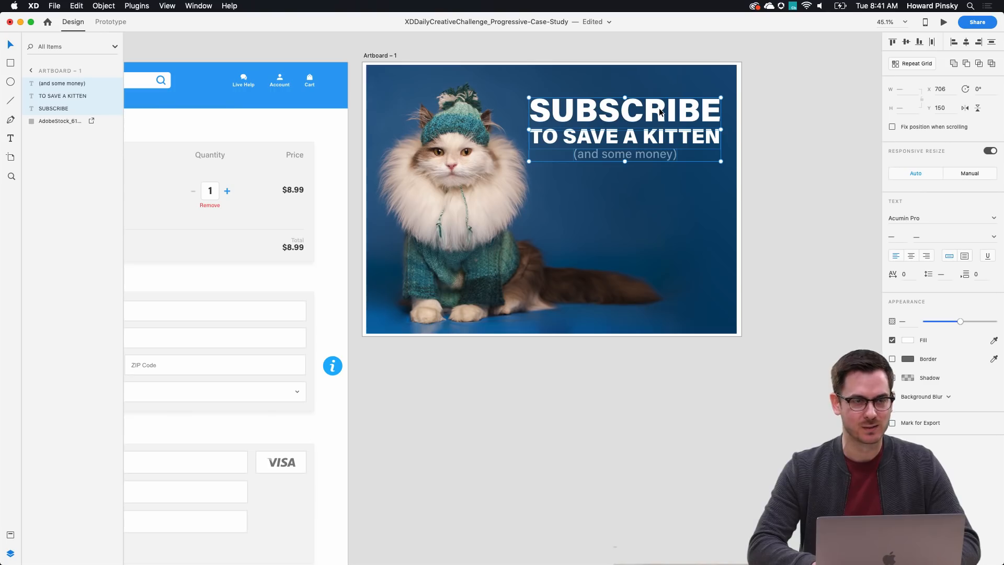
pyautogui.click(767, 157)
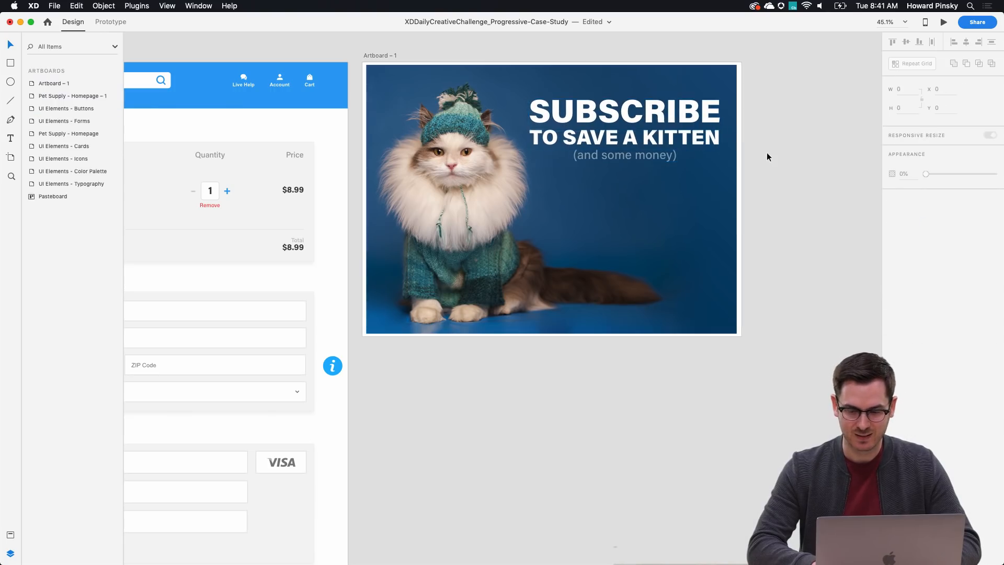
# - Duplicate the SUBSCRIBE heading below the headline block, change the copy to 10% OFF and center it under the lines above
pyautogui.moveTo(652, 111); pyautogui.dragTo(651, 194)
pyautogui.doubleClick(651, 194)
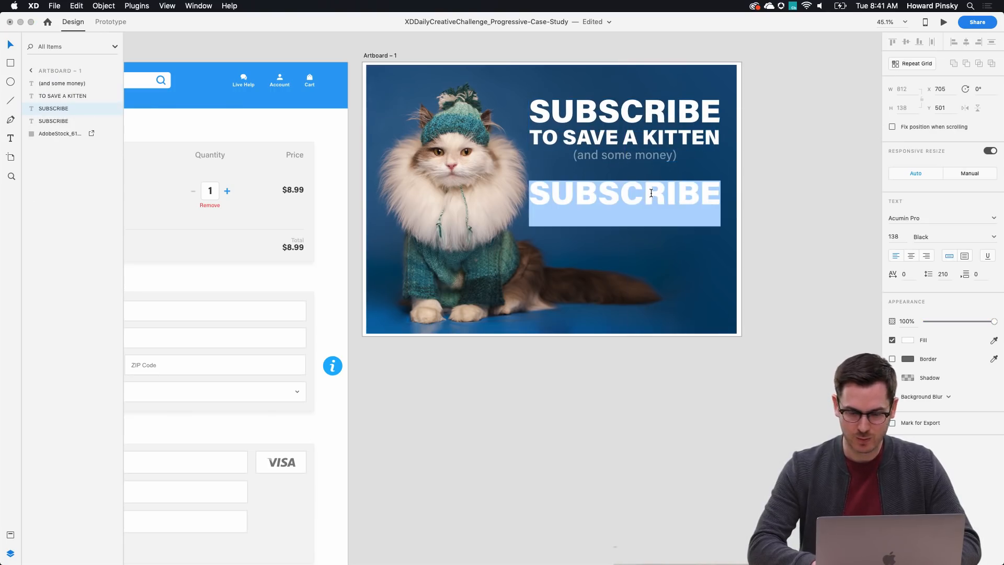
pyautogui.write('10')
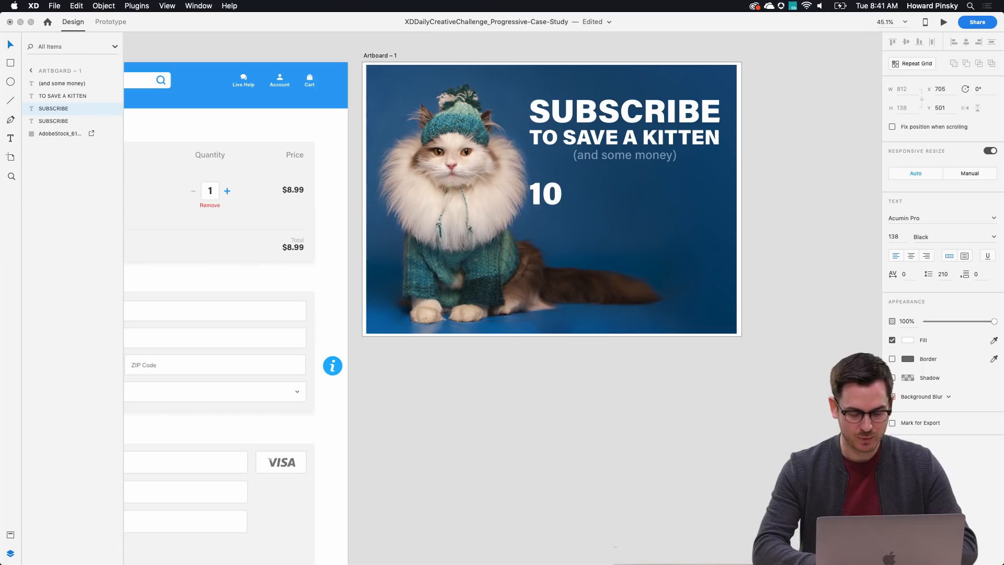
pyautogui.write('% OFF')
pyautogui.moveTo(619, 202); pyautogui.dragTo(648, 198)
# - Copy the (and some money) line below 10% OFF, reword it as "when you turn on auto-ship." and center it
pyautogui.moveTo(628, 206); pyautogui.dragTo(628, 219)
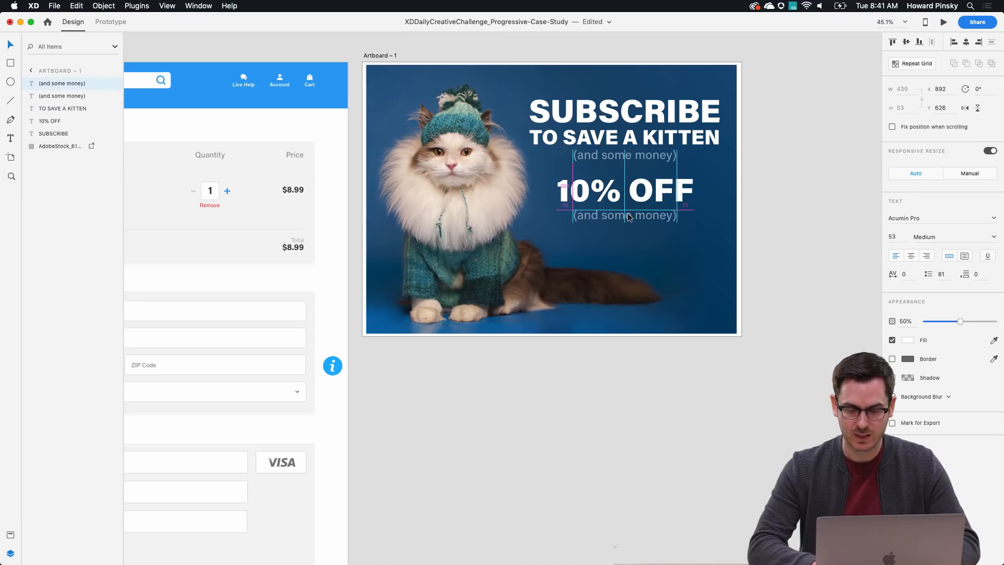
pyautogui.doubleClick(625, 215)
pyautogui.write('when')
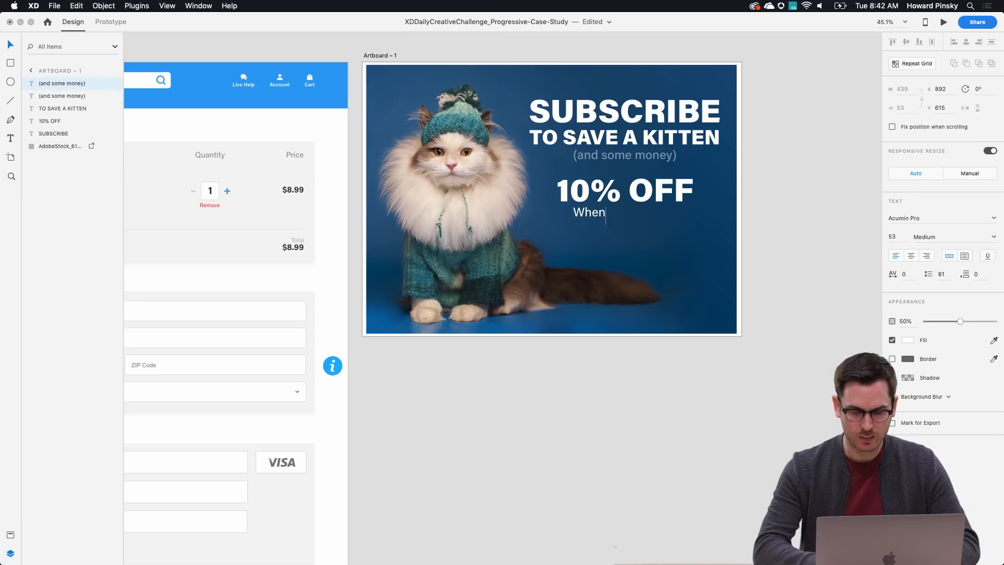
pyautogui.press('Escape')
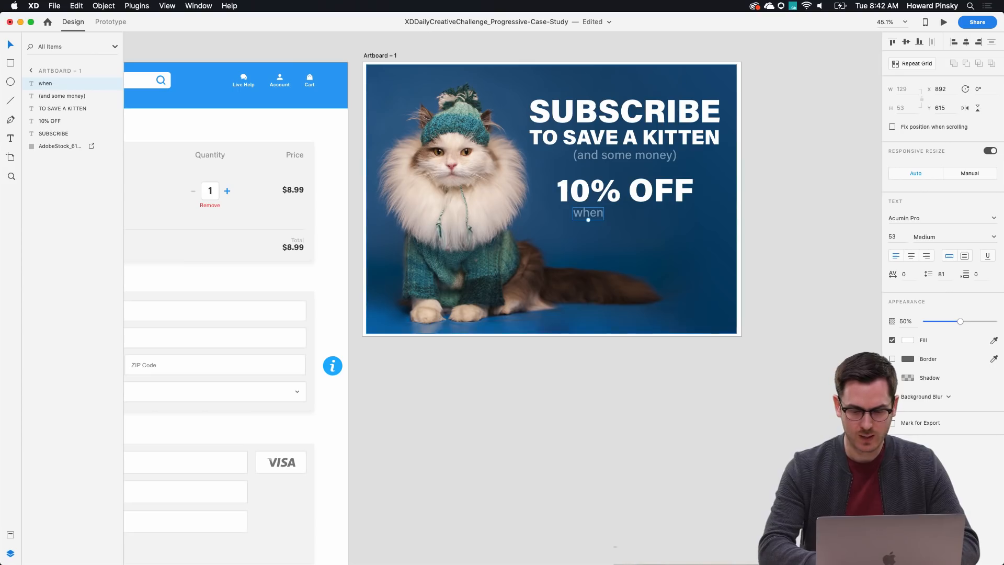
pyautogui.press('Return')
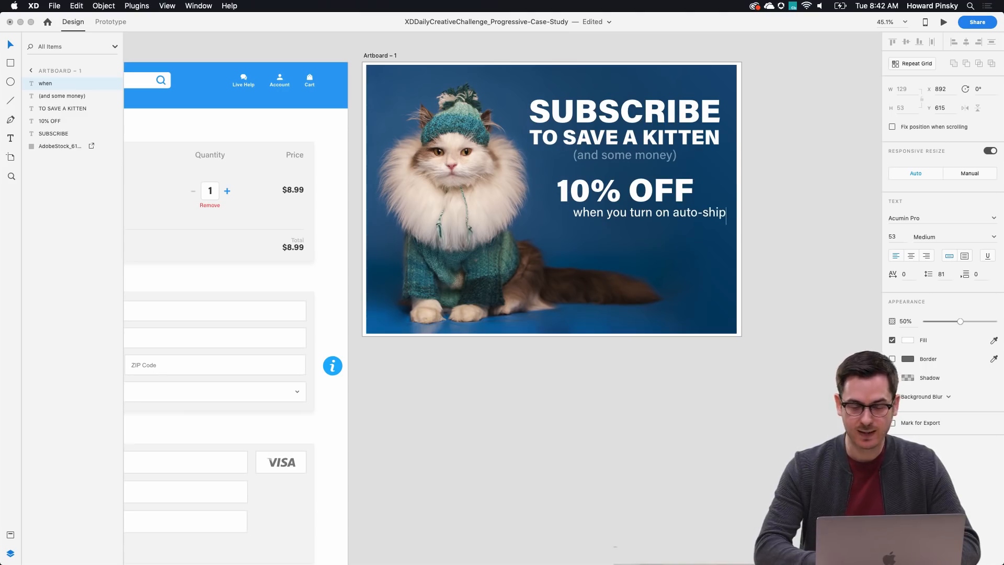
pyautogui.press('Escape')
pyautogui.moveTo(622, 218); pyautogui.dragTo(602, 216)
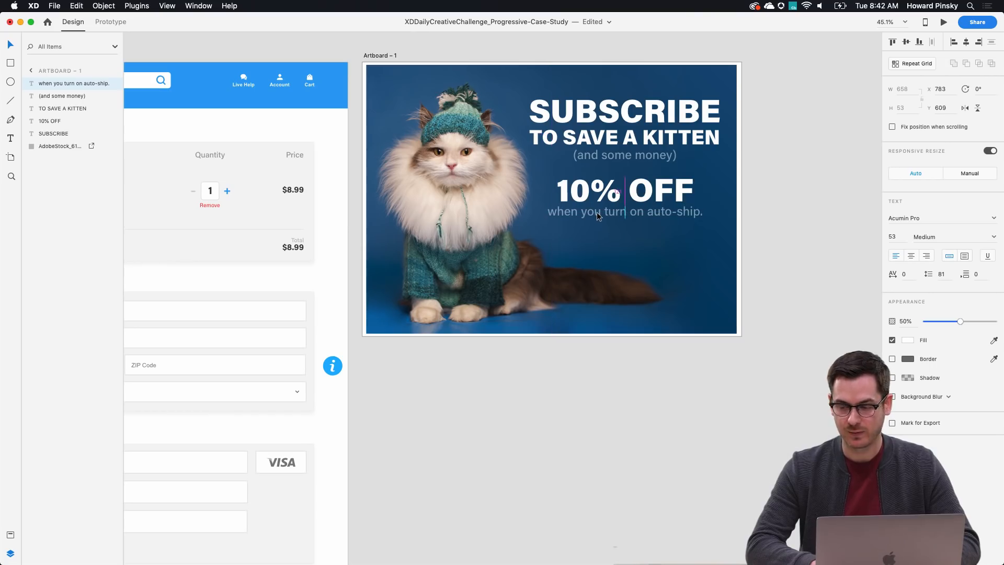
# - Enlarge the 10% OFF text slightly wider than the auto-ship line, and shift that line down beneath it
pyautogui.click(626, 202)
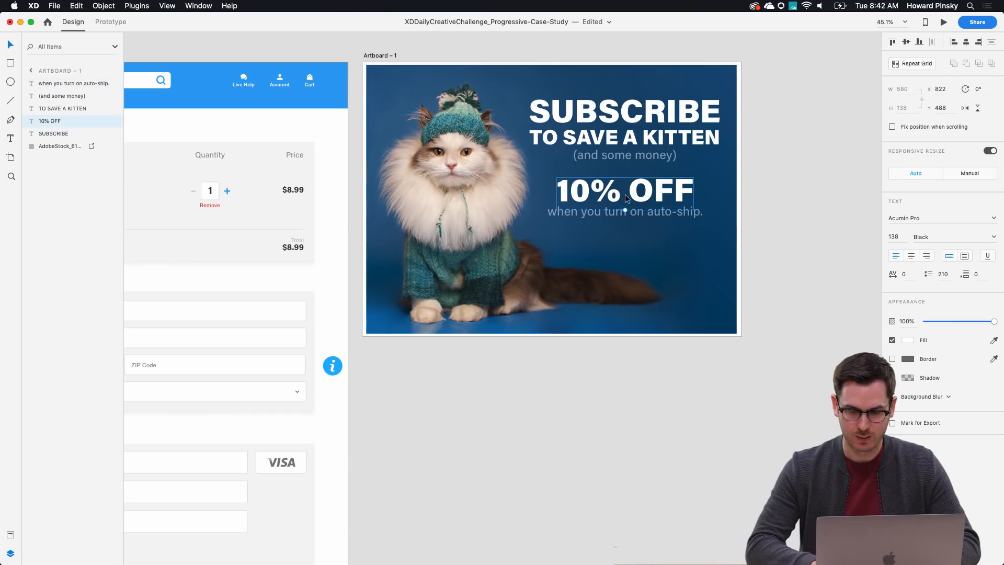
pyautogui.moveTo(625, 210); pyautogui.dragTo(658, 222)
pyautogui.click(643, 214)
pyautogui.click(659, 219)
pyautogui.keyDown('shift'); pyautogui.click(658, 199); pyautogui.keyUp('shift')
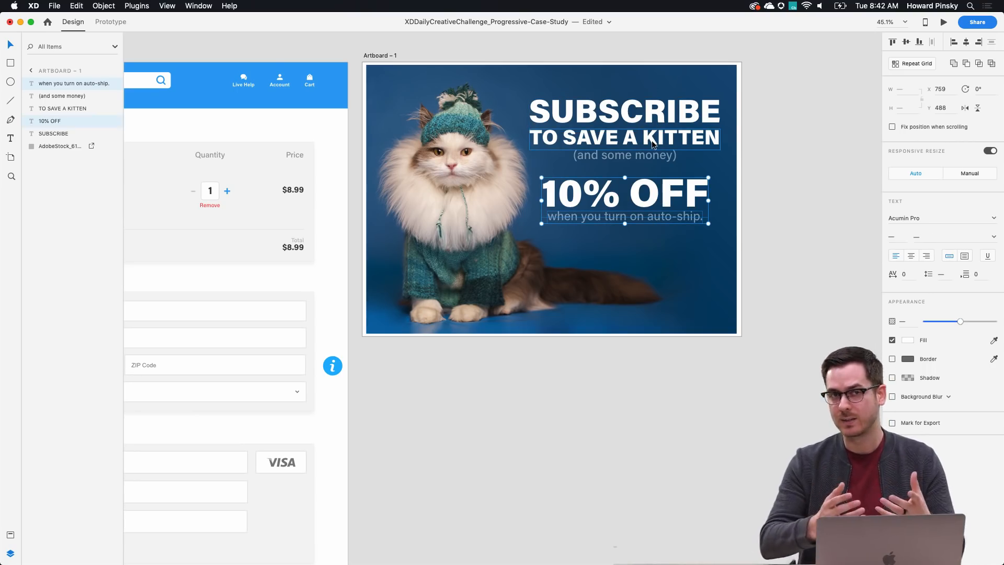
# - Draw a button rectangle about 682 by 163 below the auto-ship line and round its corners fully to radius 82
pyautogui.click(586, 247)
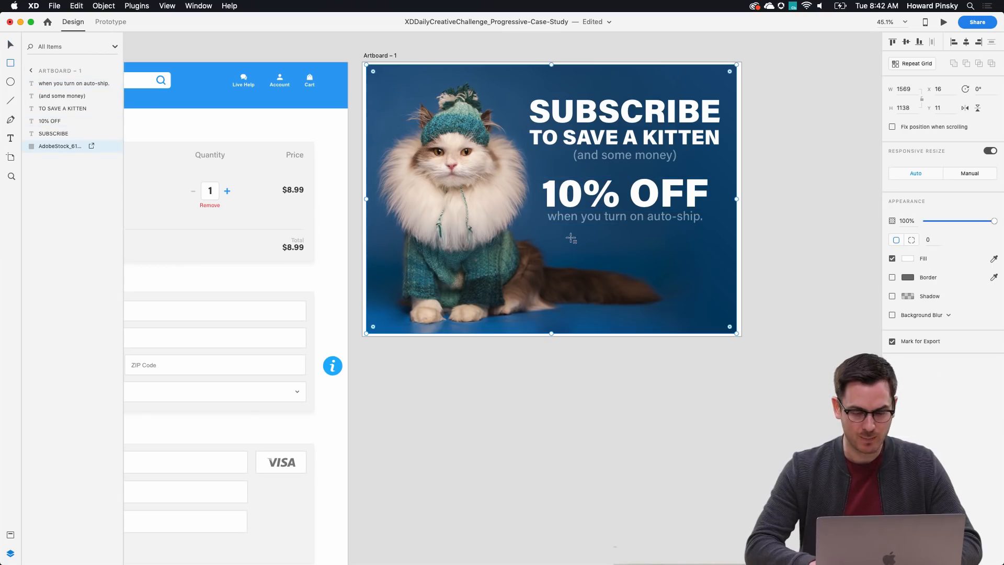
pyautogui.moveTo(548, 230); pyautogui.dragTo(709, 268)
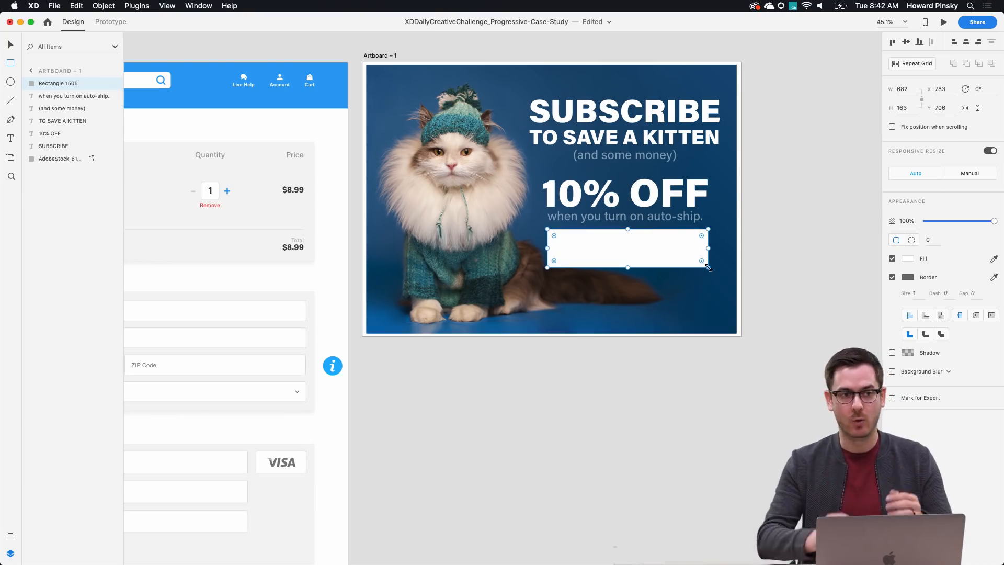
pyautogui.moveTo(702, 261); pyautogui.dragTo(655, 233)
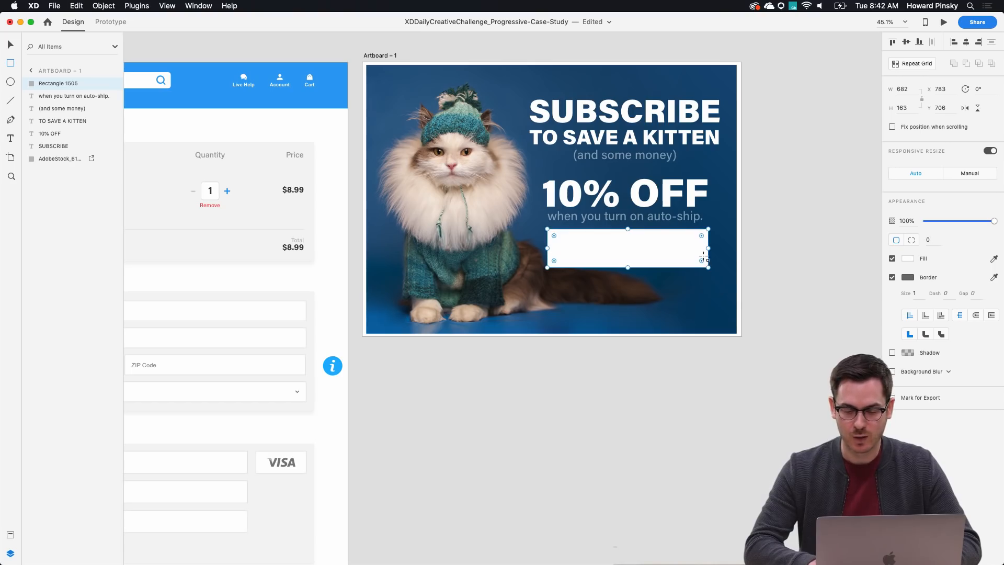
pyautogui.scroll(5, 707, 262)
pyautogui.press('v')
pyautogui.moveTo(713, 177); pyautogui.dragTo(587, 248)
pyautogui.scroll(-2, 607, 249)
pyautogui.scroll(-2, 605, 252)
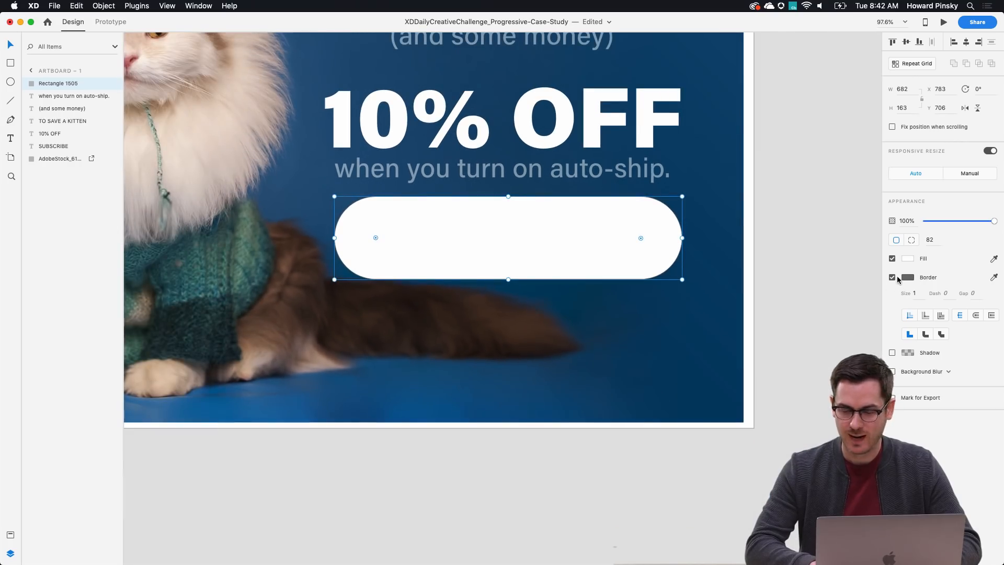
# - Remove the button shape's fill and give it a white border of size 7
pyautogui.click(893, 259)
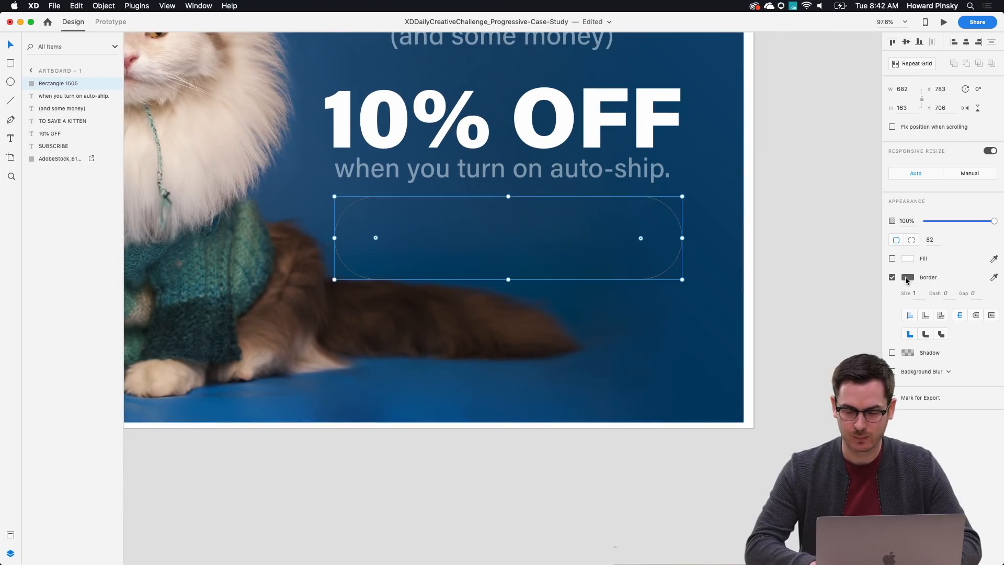
pyautogui.click(908, 277)
pyautogui.press('Escape')
pyautogui.click(917, 294)
pyautogui.press('Up')
pyautogui.press('Up')
pyautogui.press('Up')
pyautogui.press('Up')
pyautogui.press('Up')
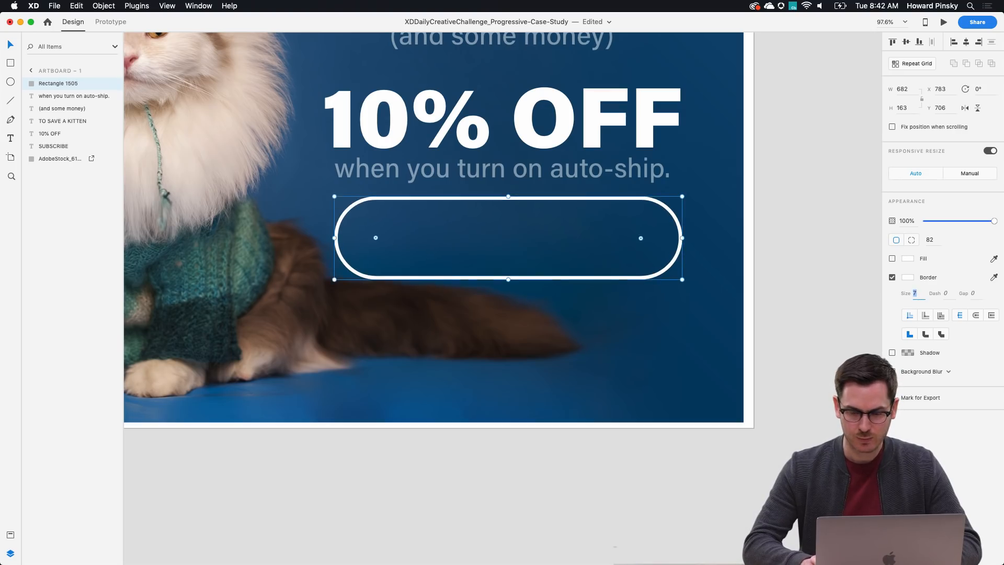
# - Add the text "Save right meow!" inside the button outline
pyautogui.scroll(-5, 528, 224)
pyautogui.click(528, 225)
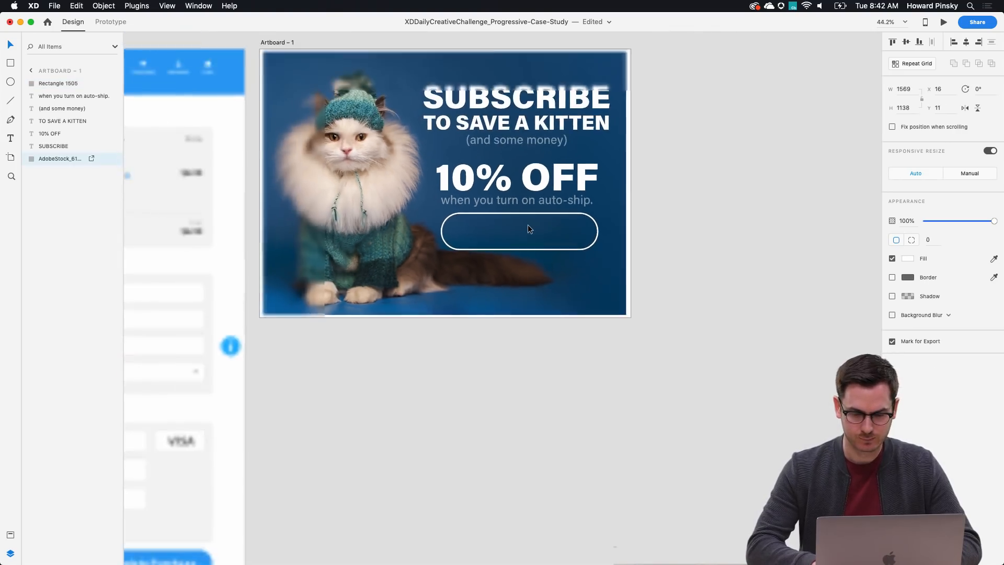
pyautogui.press('t')
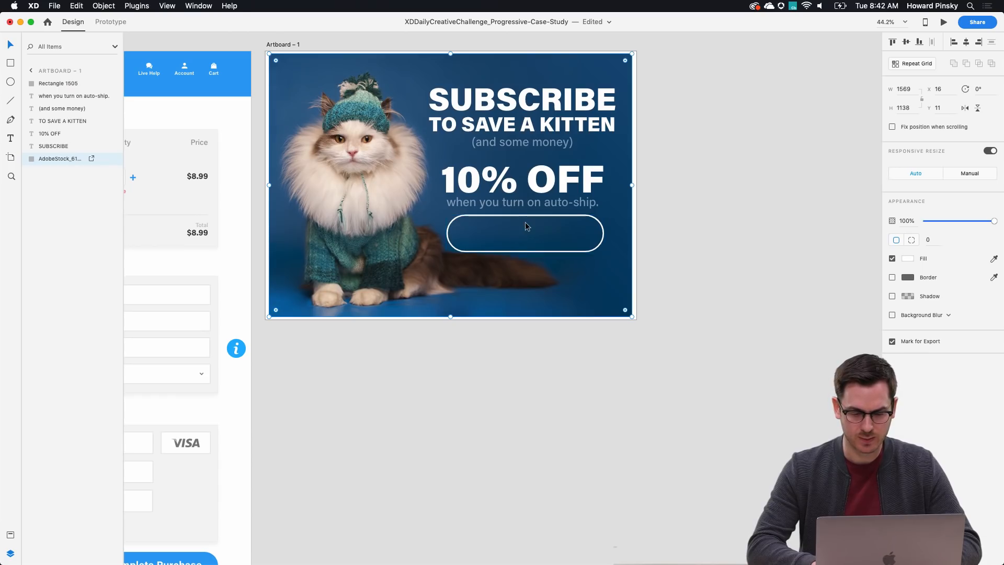
pyautogui.scroll(5, 525, 222)
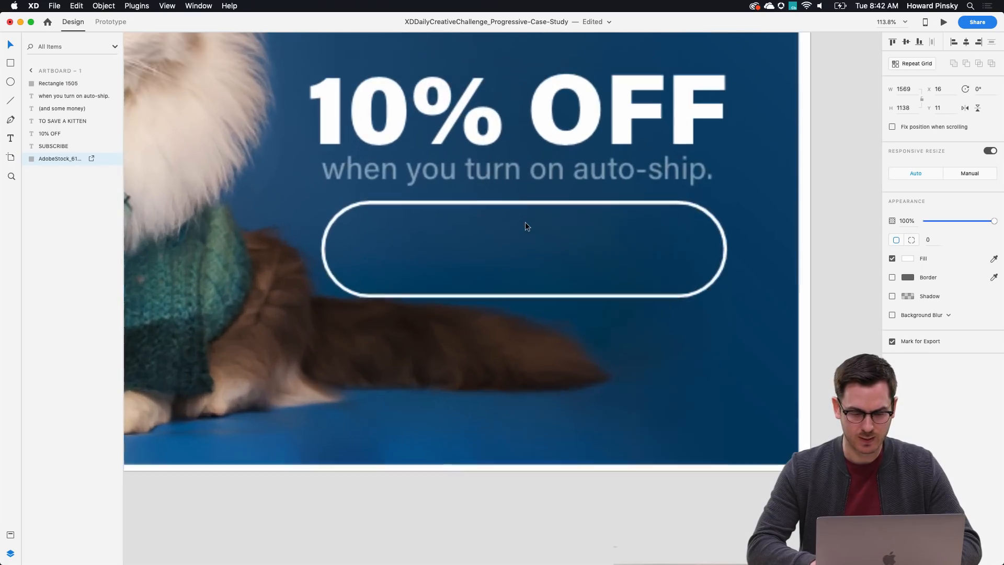
pyautogui.click(359, 250)
pyautogui.write('Save ')
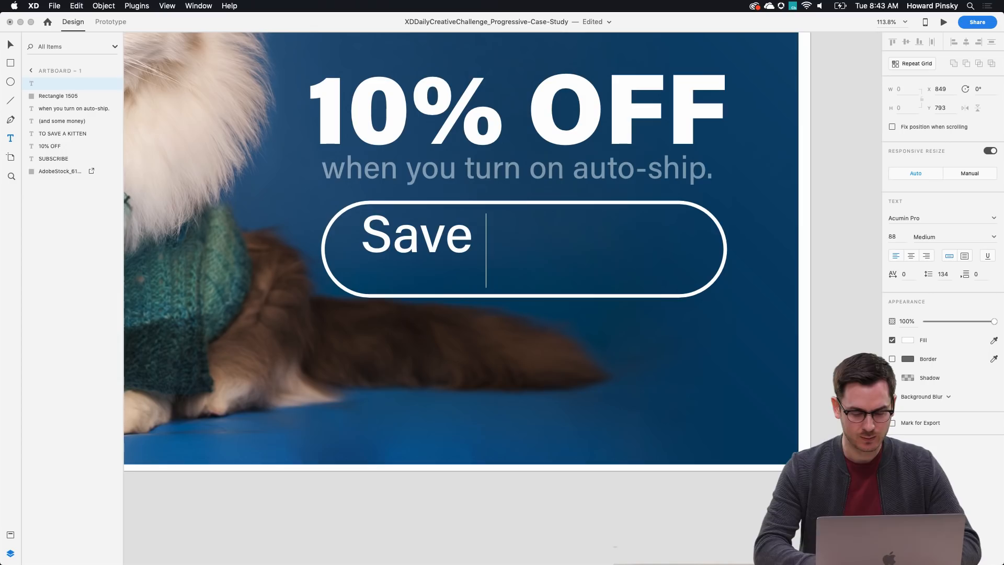
pyautogui.write('right meow')
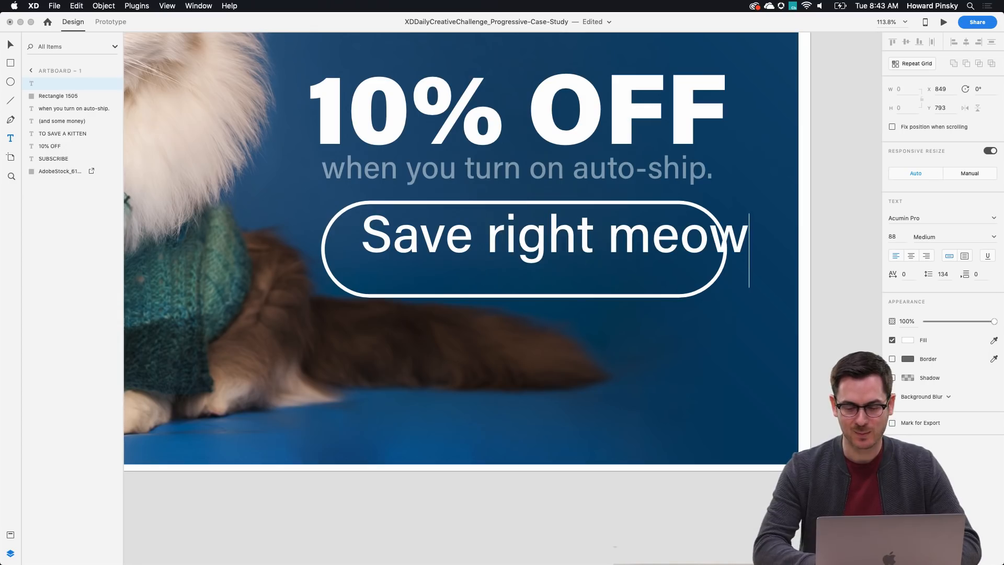
pyautogui.write('!')
pyautogui.press('Escape')
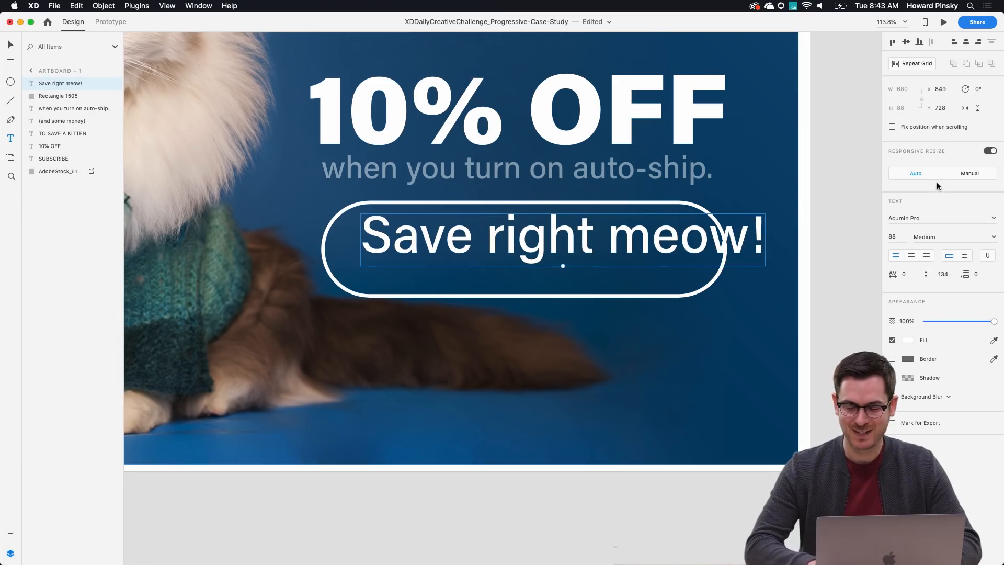
# - Set the Save right meow! text to Bold, shrink it to size 67 and center it within the button outline
pyautogui.click(995, 236)
pyautogui.click(923, 324)
pyautogui.write('v')
pyautogui.moveTo(571, 267); pyautogui.dragTo(535, 241)
pyautogui.press('v')
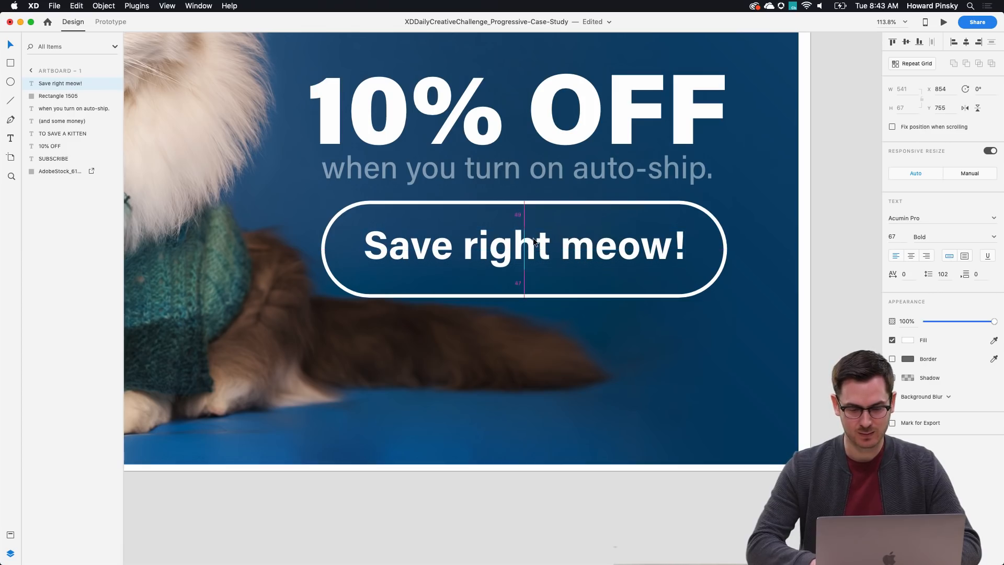
pyautogui.scroll(-5, 532, 238)
pyautogui.scroll(5, 539, 238)
pyautogui.scroll(3, 542, 237)
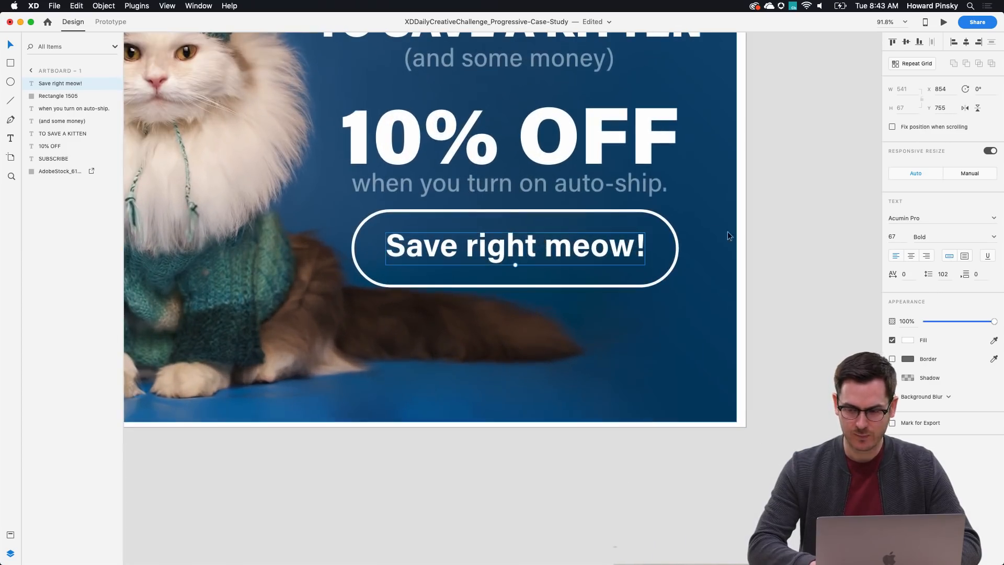
# - Increase the button outline's border size to 10
pyautogui.click(676, 239)
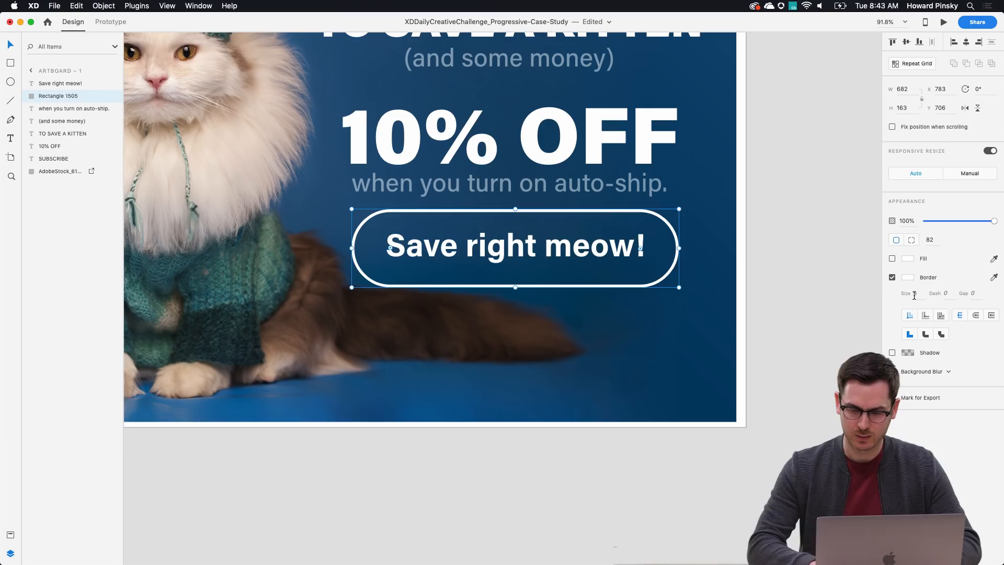
pyautogui.press('Up')
pyautogui.press('Up')
pyautogui.press('Up')
pyautogui.press('Up')
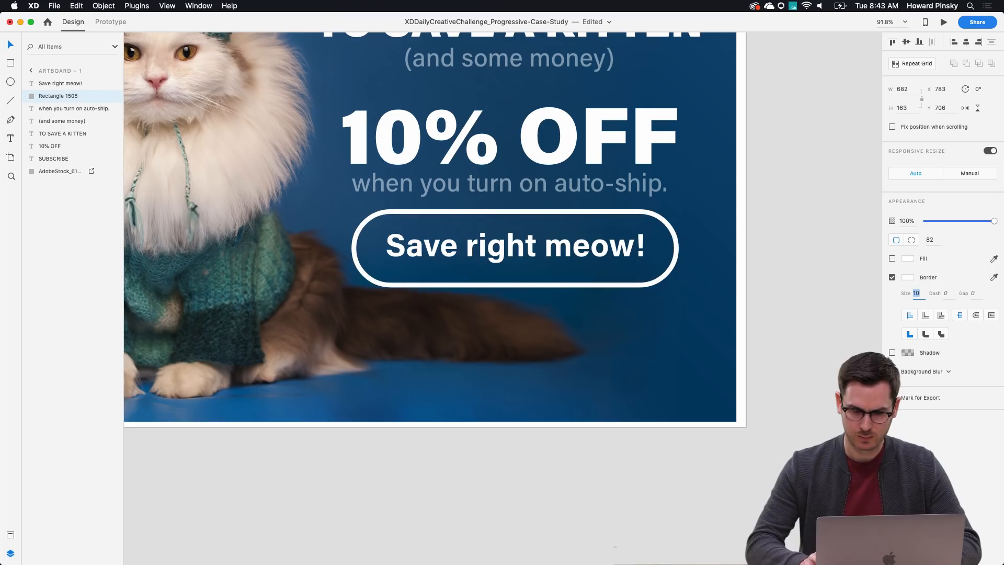
# - Group the button outline with its label and name the group Button
pyautogui.keyDown('shift'); pyautogui.click(593, 250); pyautogui.keyUp('shift')
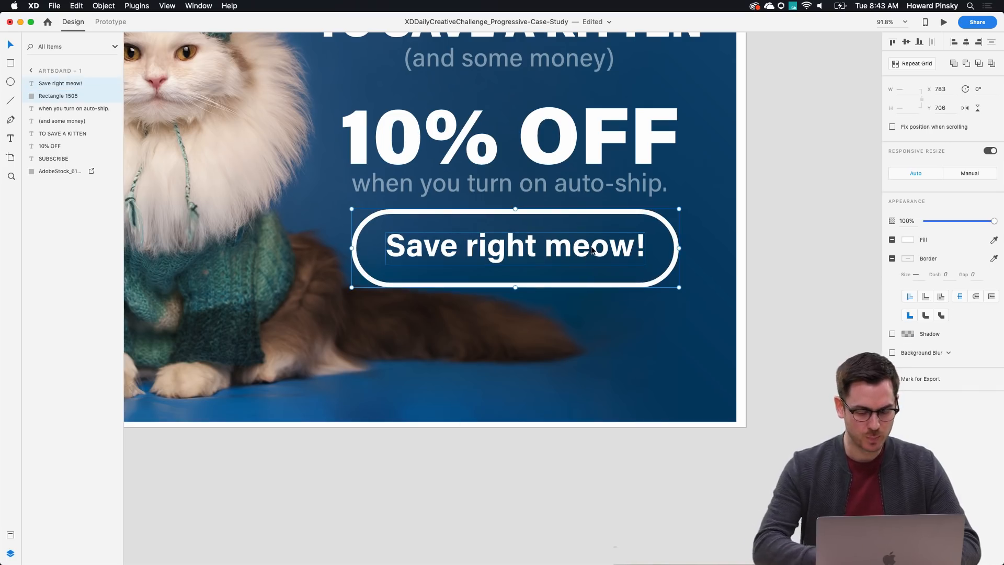
pyautogui.press('super+g')
pyautogui.doubleClick(46, 84)
pyautogui.write('Button')
pyautogui.press('Return')
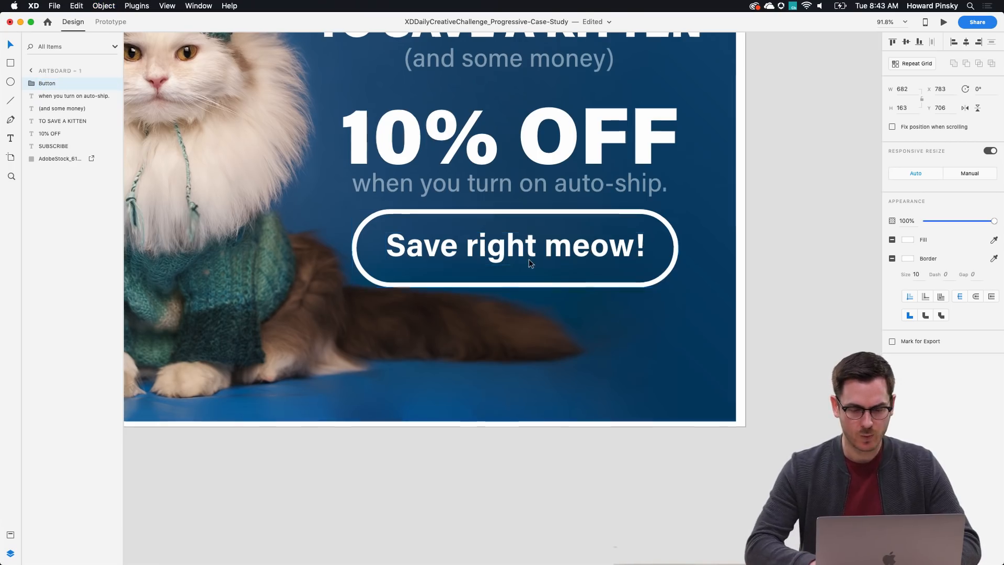
# - Move the 10% OFF text and the auto-ship line together slightly up, away from the button
pyautogui.scroll(-5, 529, 259)
pyautogui.click(544, 212)
pyautogui.keyDown('shift'); pyautogui.click(553, 234); pyautogui.keyUp('shift')
pyautogui.moveTo(552, 222); pyautogui.dragTo(550, 216)
# - Move the SUBSCRIBE, TO SAVE A KITTEN and (and some money) lines together up to Y 114
pyautogui.click(558, 142)
pyautogui.keyDown('shift'); pyautogui.click(559, 164); pyautogui.keyUp('shift')
pyautogui.keyDown('shift'); pyautogui.click(558, 181); pyautogui.keyUp('shift')
pyautogui.moveTo(560, 139); pyautogui.dragTo(559, 131)
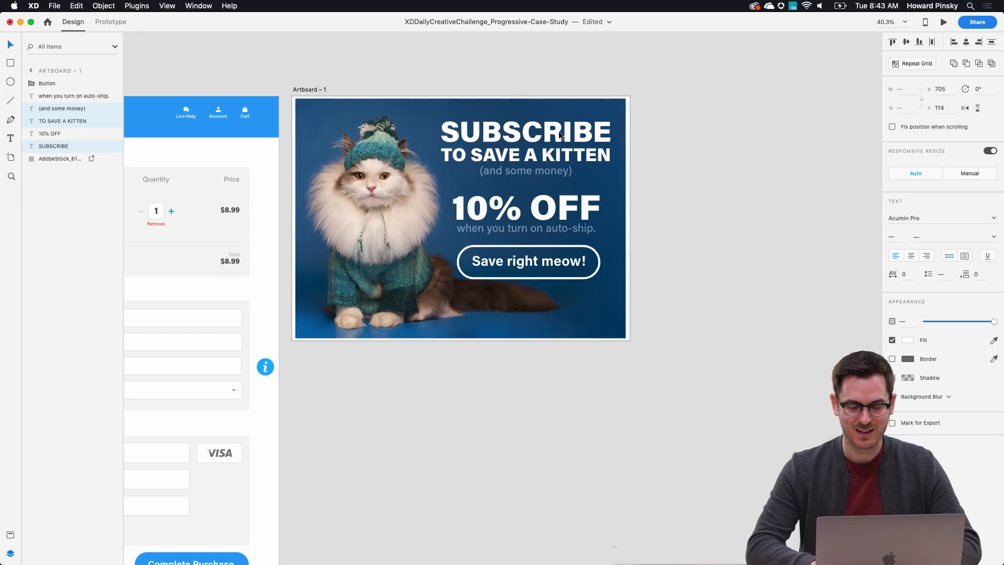
# - Raise the 10% OFF and auto-ship lines to Y 429, and move the Save right meow! button up to Y 670
pyautogui.click(570, 207)
pyautogui.keyDown('shift'); pyautogui.click(560, 229); pyautogui.keyUp('shift')
pyautogui.moveTo(561, 209); pyautogui.dragTo(561, 203)
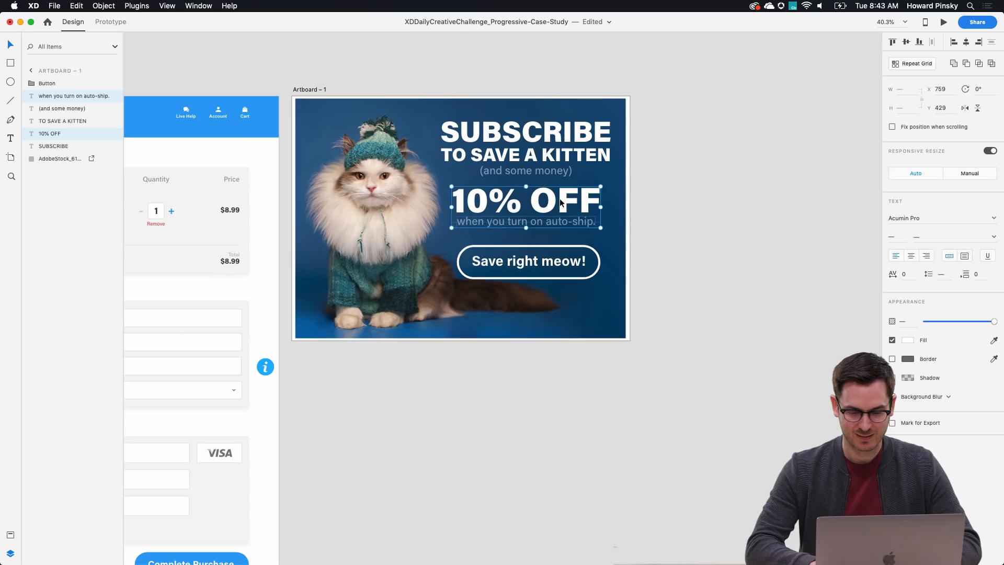
pyautogui.click(559, 265)
pyautogui.moveTo(559, 266); pyautogui.dragTo(578, 254)
pyautogui.press('super+z')
pyautogui.click(614, 264)
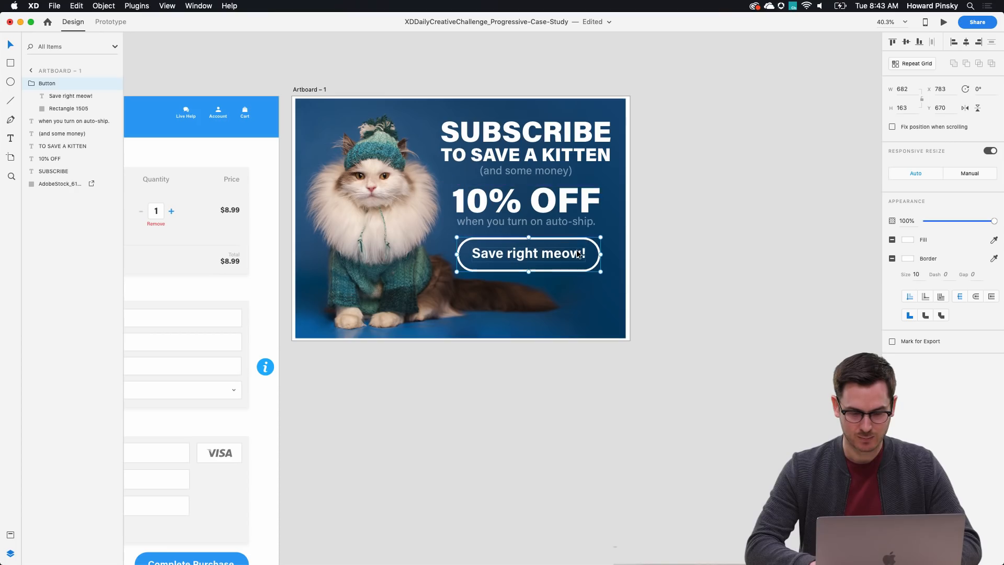
# - Nudge the 10% OFF and auto-ship lines together to X 758, keeping them at Y 429, and clear the selection
pyautogui.click(695, 199)
pyautogui.click(572, 204)
pyautogui.keyDown('shift'); pyautogui.click(568, 223); pyautogui.keyUp('shift')
pyautogui.moveTo(561, 207); pyautogui.dragTo(561, 209)
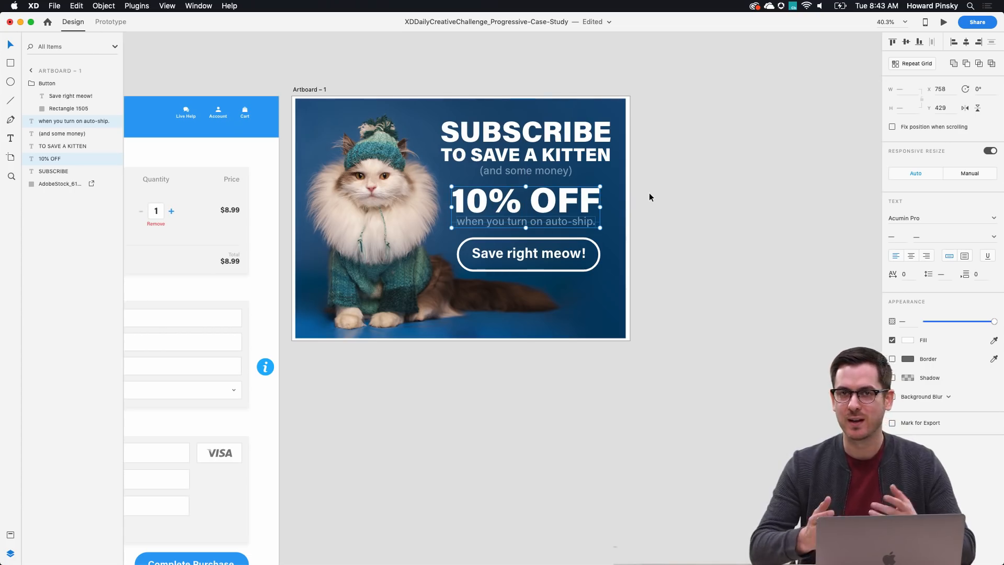
pyautogui.click(729, 196)
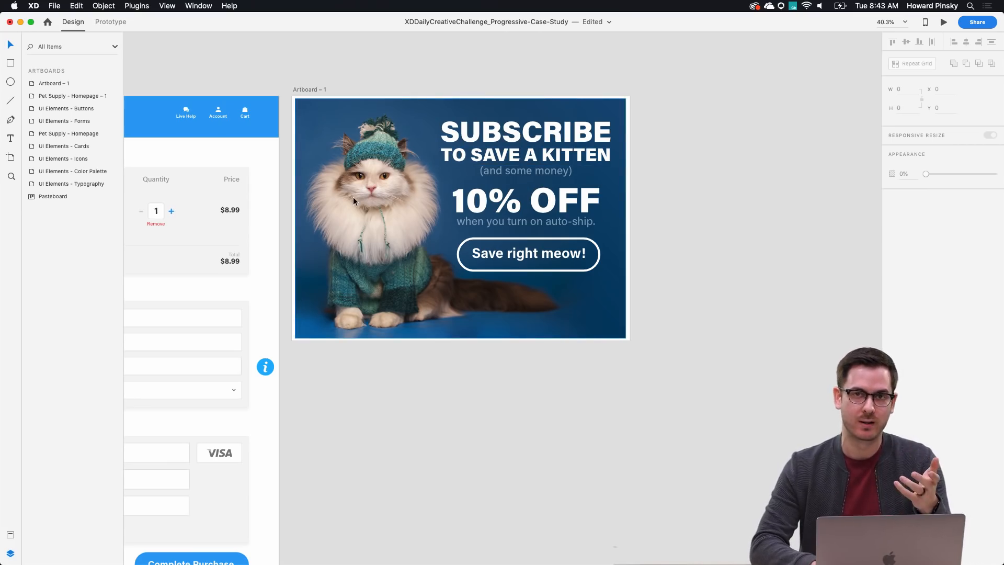
# - In prototype mode, wire the Pet Supply - Homepage artboard to Artboard – 1 containing the cat popup
pyautogui.hscroll(-15, 353, 197)
pyautogui.hscroll(5, 353, 197)
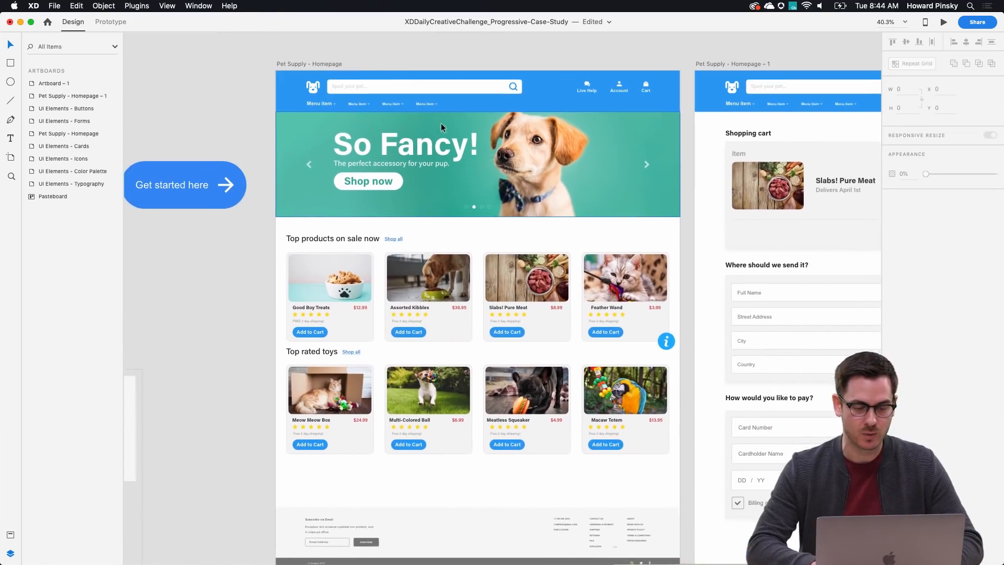
pyautogui.click(307, 64)
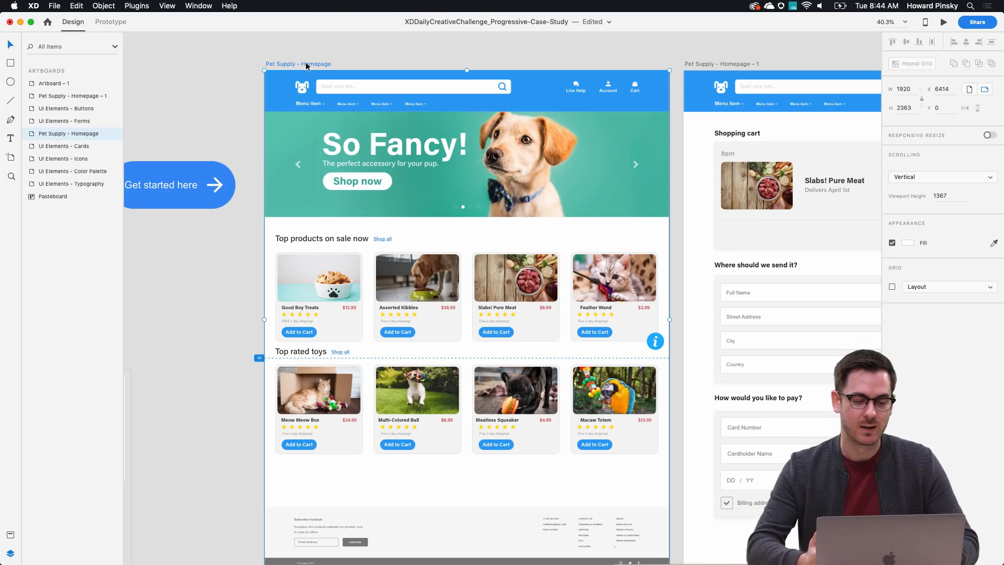
pyautogui.click(111, 22)
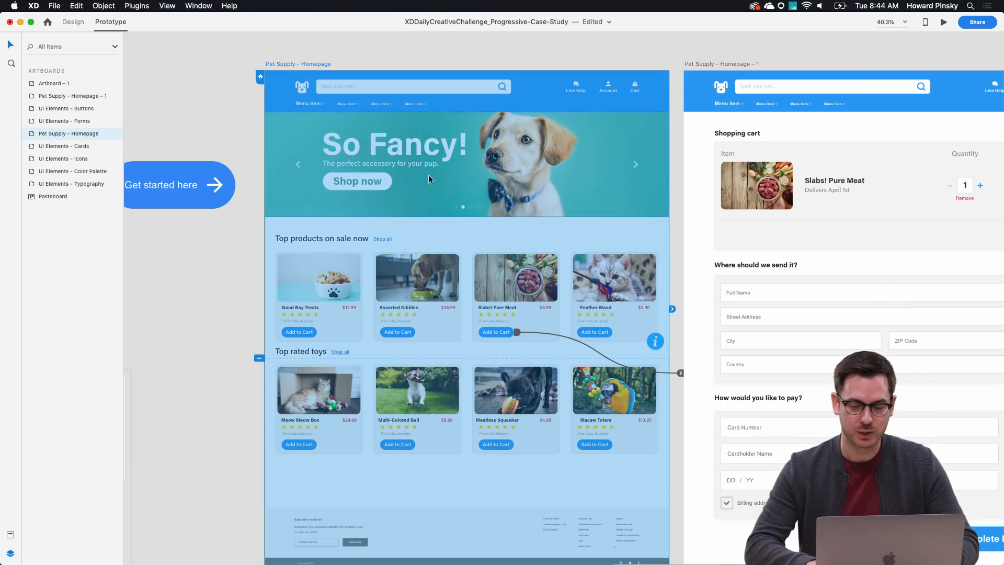
pyautogui.hscroll(9, 476, 293)
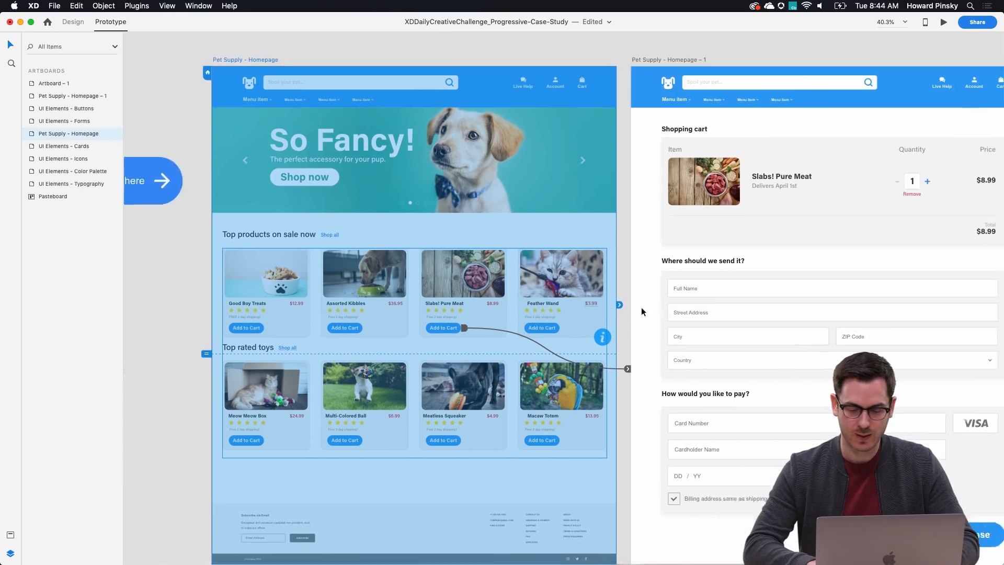
pyautogui.hscroll(-2, 243, 129)
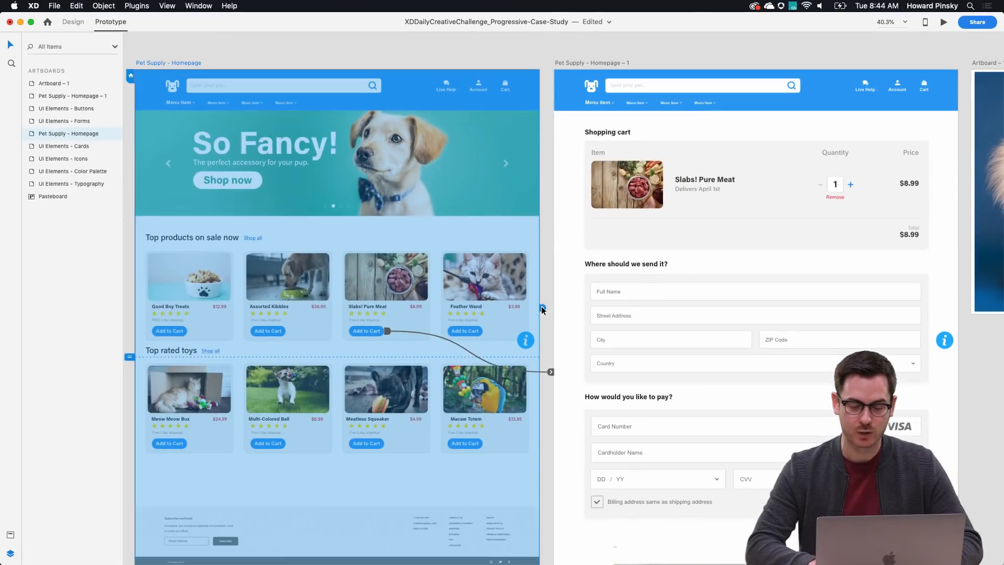
pyautogui.moveTo(543, 309); pyautogui.dragTo(987, 137)
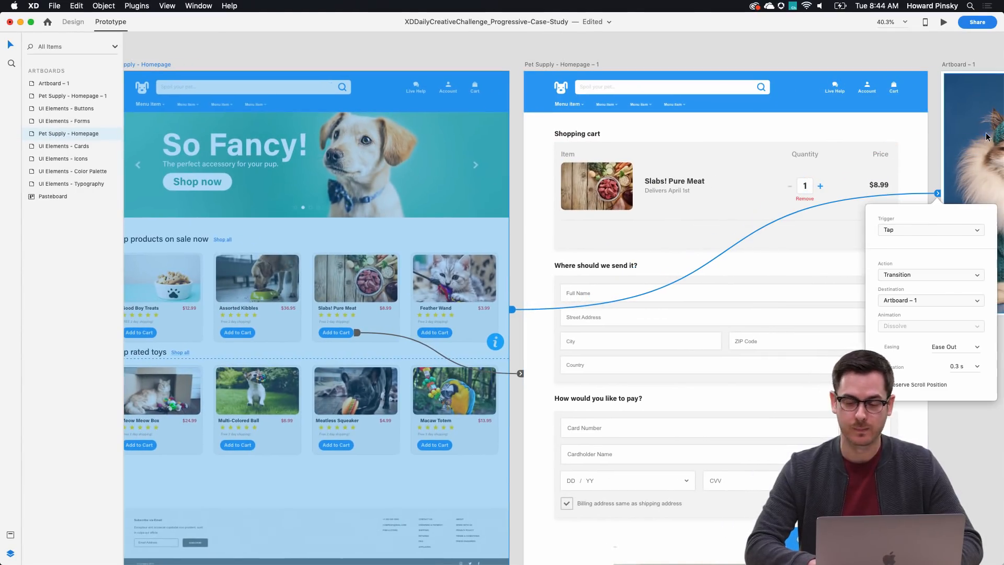
# - Set the connection's trigger to Time with a 0.6 s delay, make its action an Overlay, and adjust the overlay's placement on the homepage
pyautogui.click(912, 230)
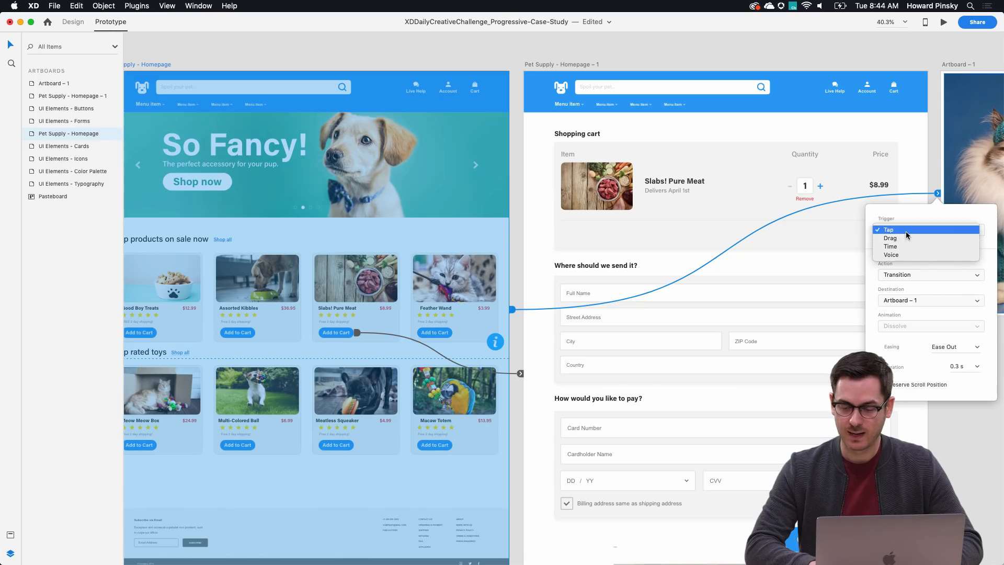
pyautogui.click(918, 247)
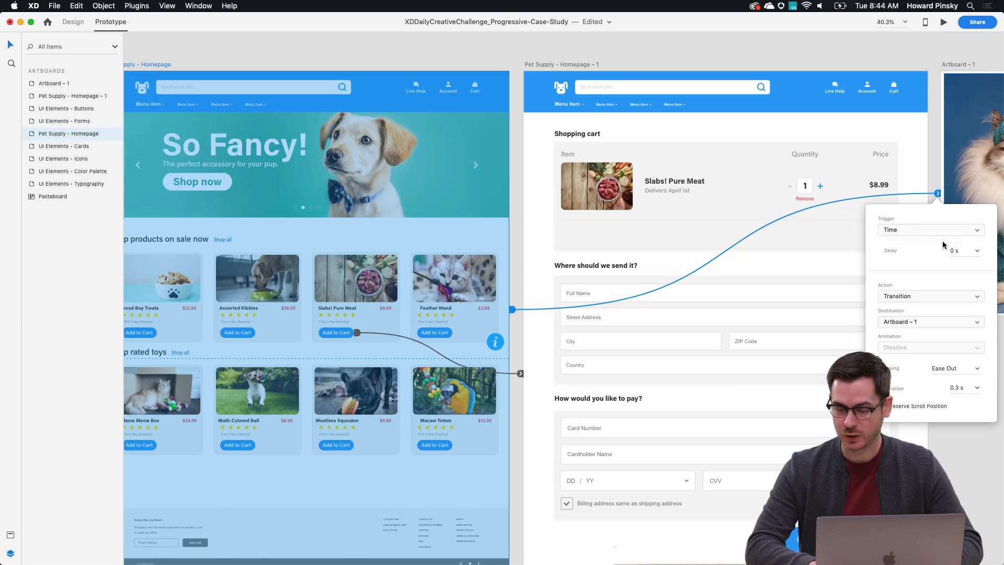
pyautogui.click(978, 252)
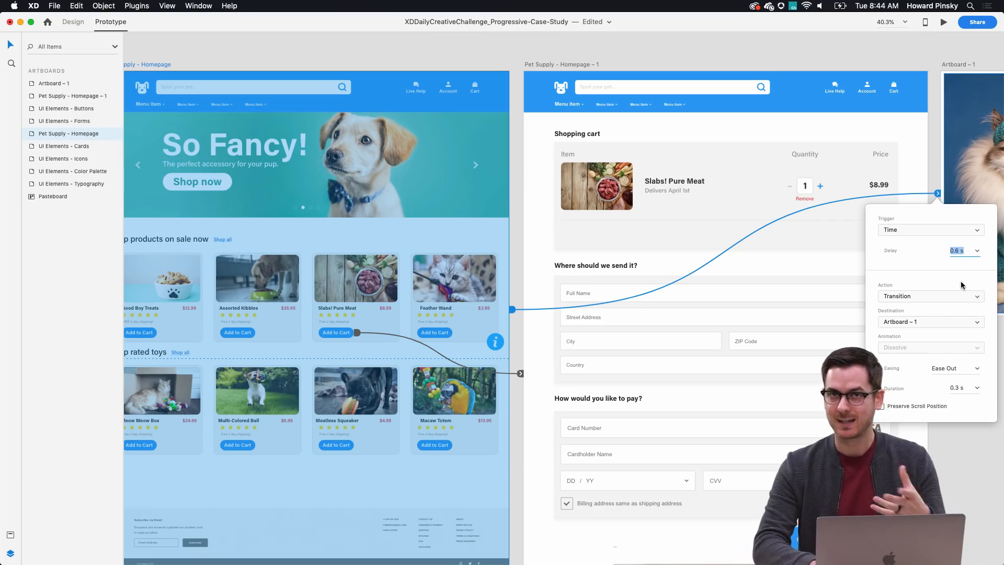
pyautogui.click(913, 296)
pyautogui.click(907, 312)
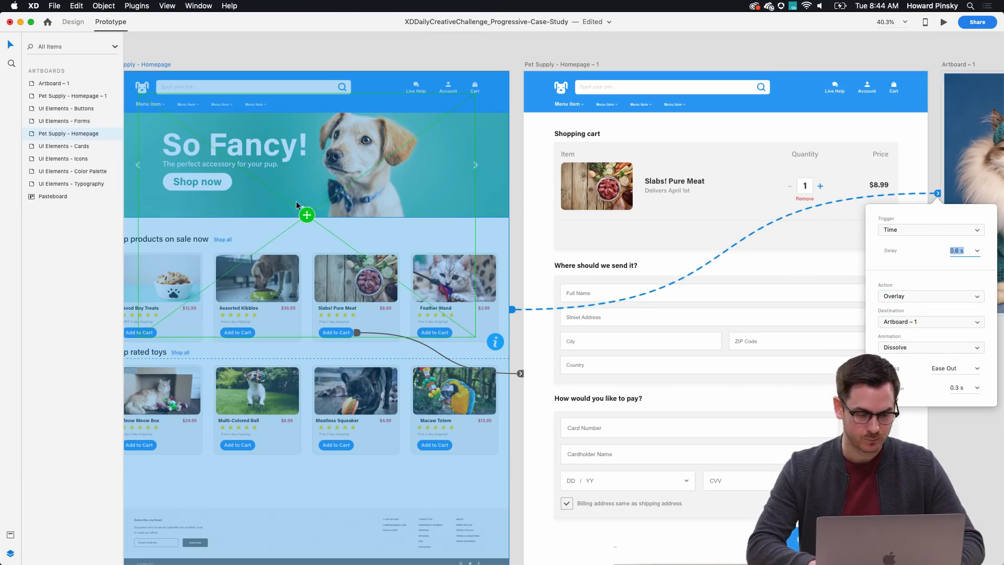
pyautogui.hscroll(-2, 307, 213)
pyautogui.moveTo(355, 218)
pyautogui.mouseDown()
pyautogui.moveTo(347, 251)
pyautogui.moveTo(372, 235)
pyautogui.moveTo(355, 219)
pyautogui.mouseUp()
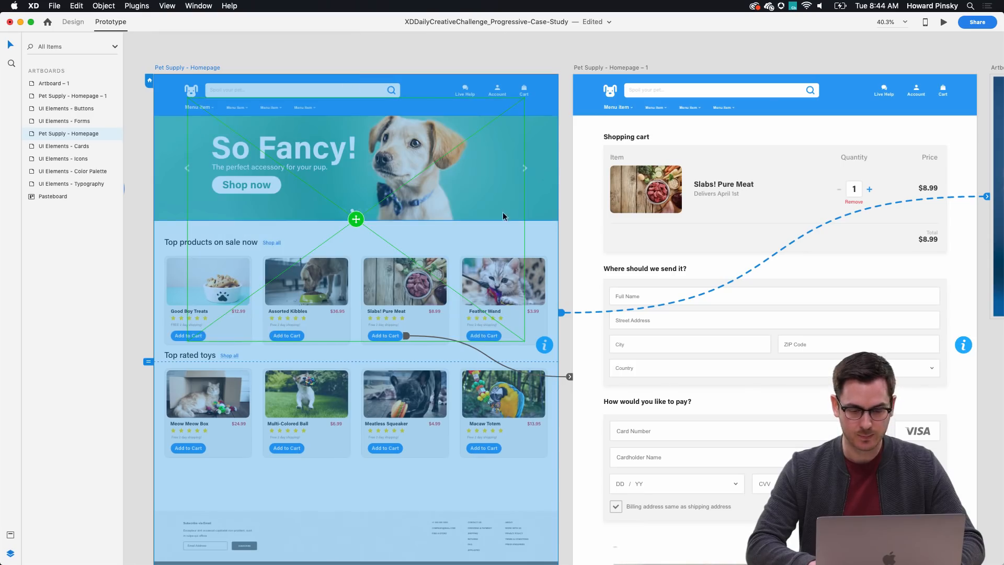
# - Give the overlay a Slide Up animation with Snap easing and a 0.4 s duration
pyautogui.click(987, 196)
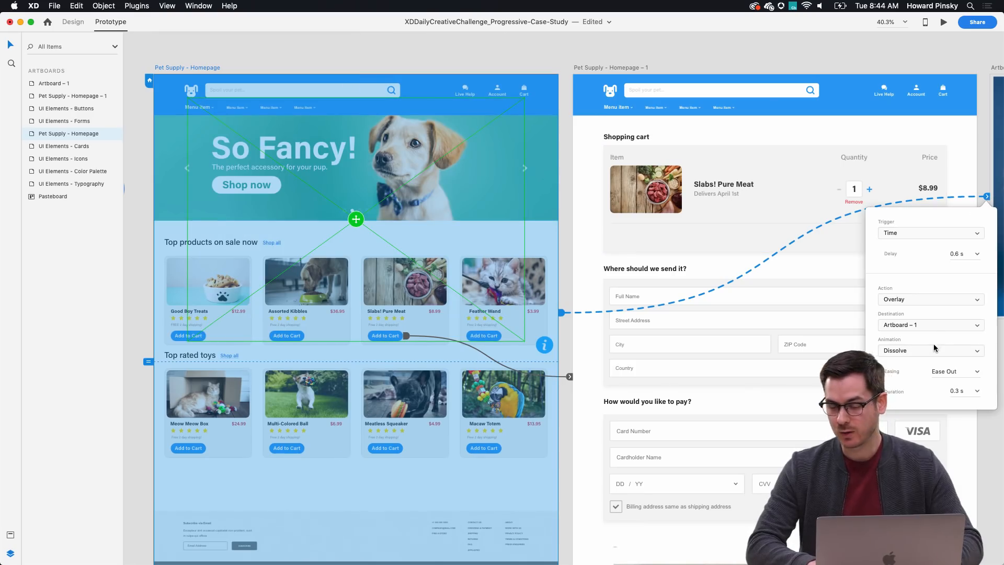
pyautogui.click(935, 352)
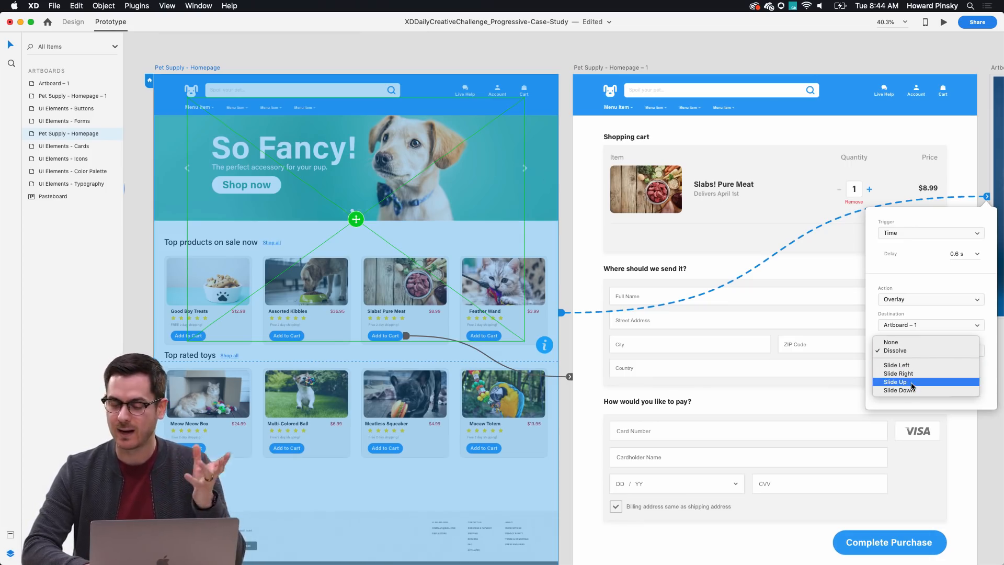
pyautogui.click(912, 386)
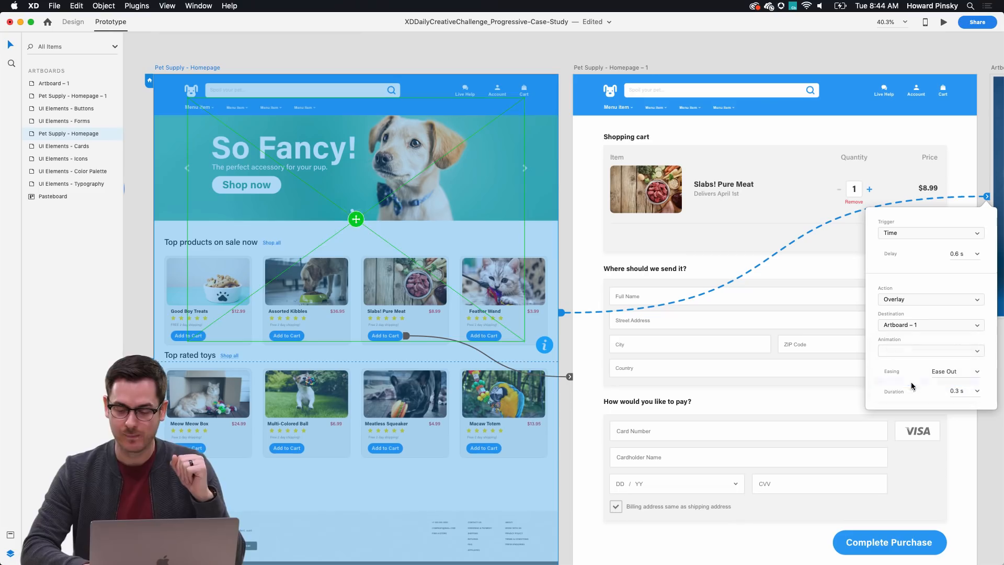
pyautogui.click(976, 372)
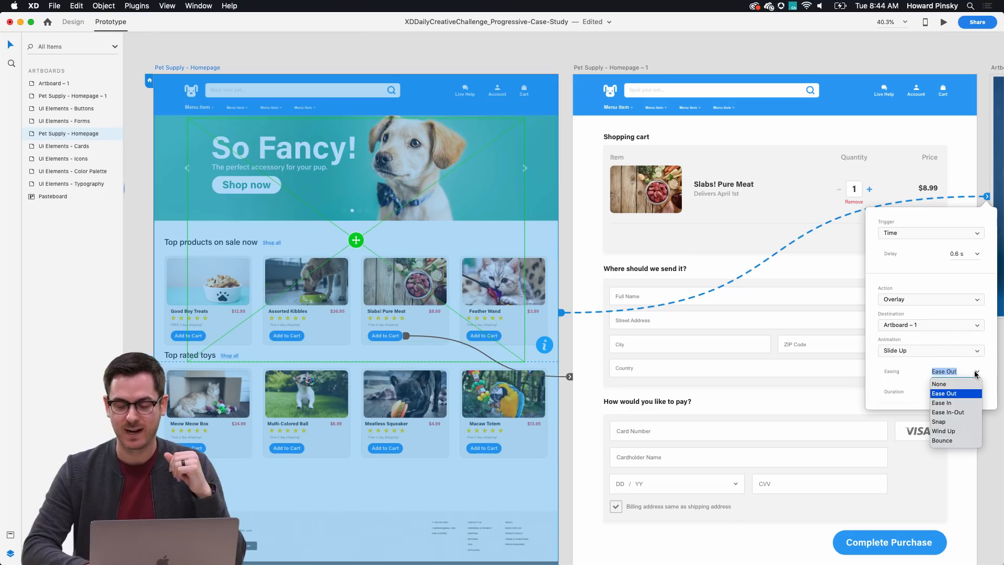
pyautogui.click(940, 422)
pyautogui.click(975, 398)
pyautogui.click(960, 413)
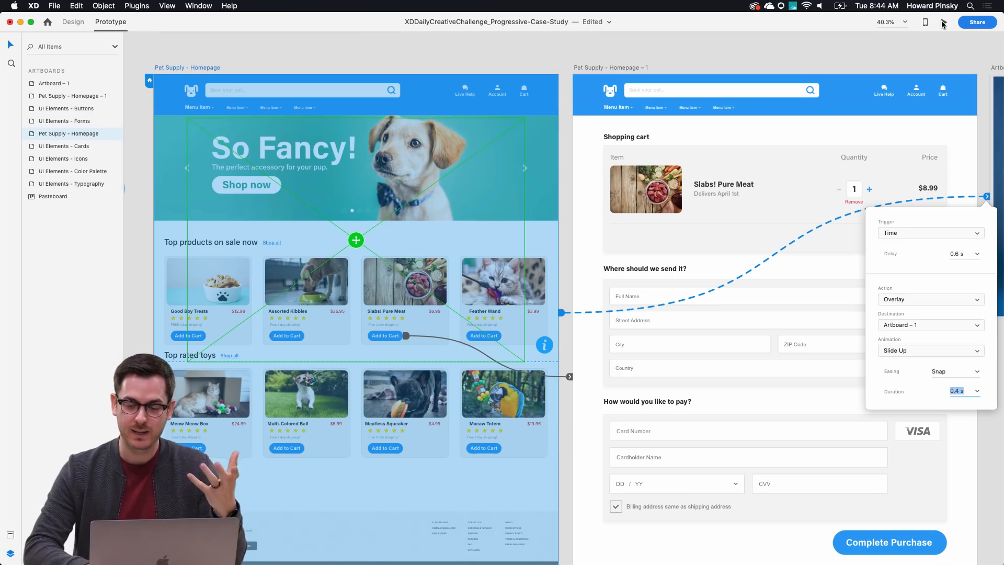
# - Preview the popup, raise its overlay slightly on the homepage, and set the trigger delay to 1 s
pyautogui.click(943, 22)
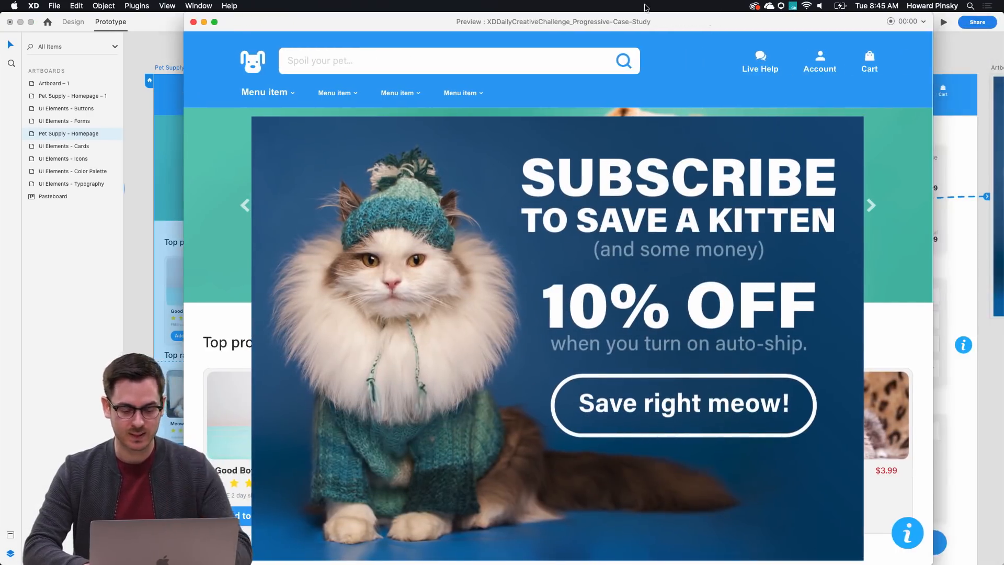
pyautogui.press('super+w')
pyautogui.moveTo(355, 240); pyautogui.dragTo(354, 223)
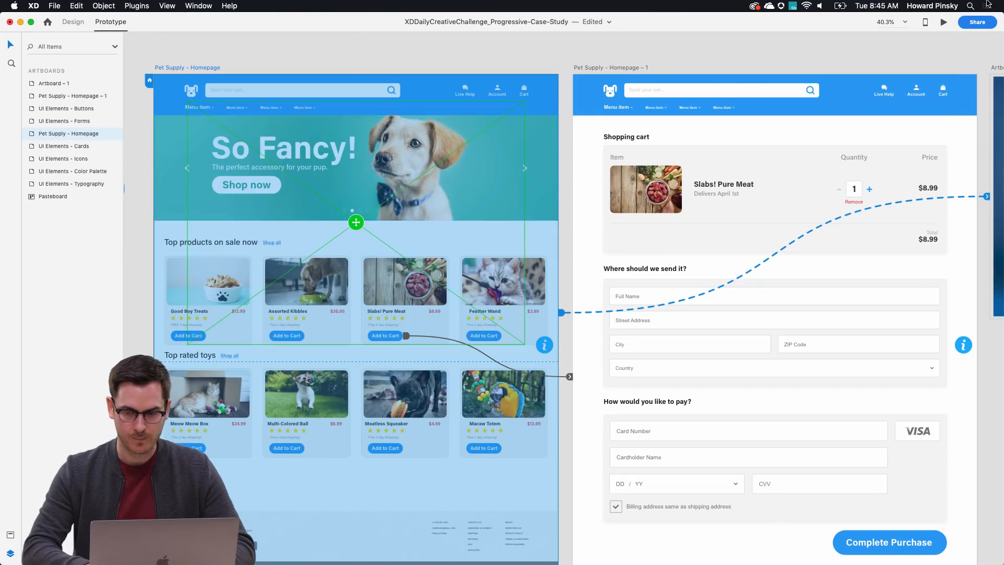
pyautogui.click(563, 312)
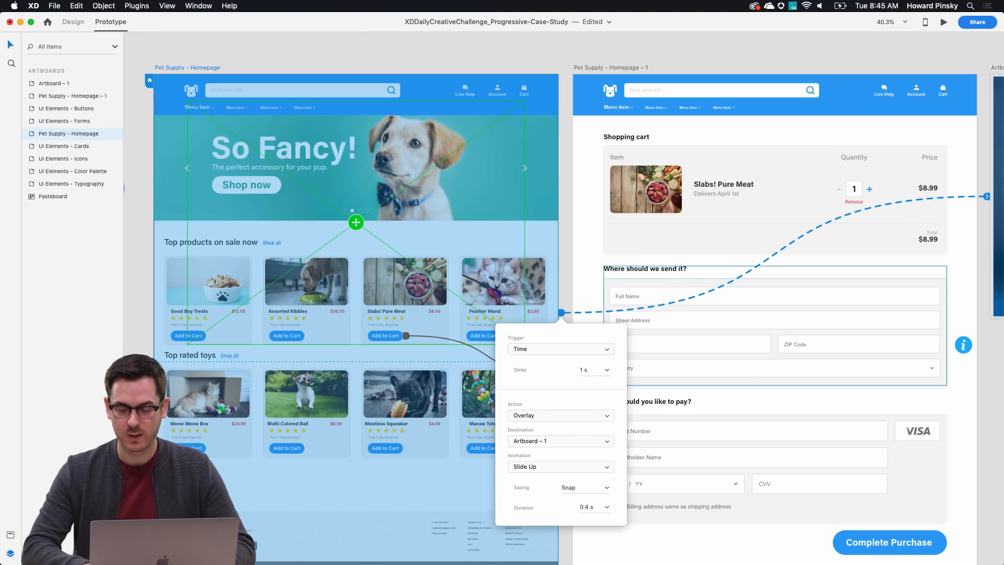
# - Preview the homepage to test the popup's delay, placement and response to clicks, and close the preview
pyautogui.click(945, 22)
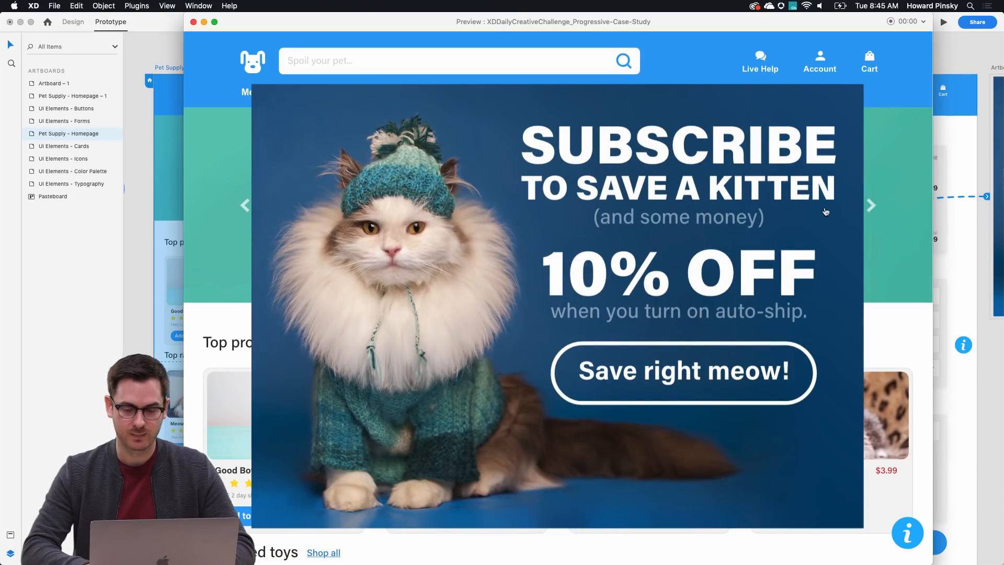
pyautogui.click(874, 222)
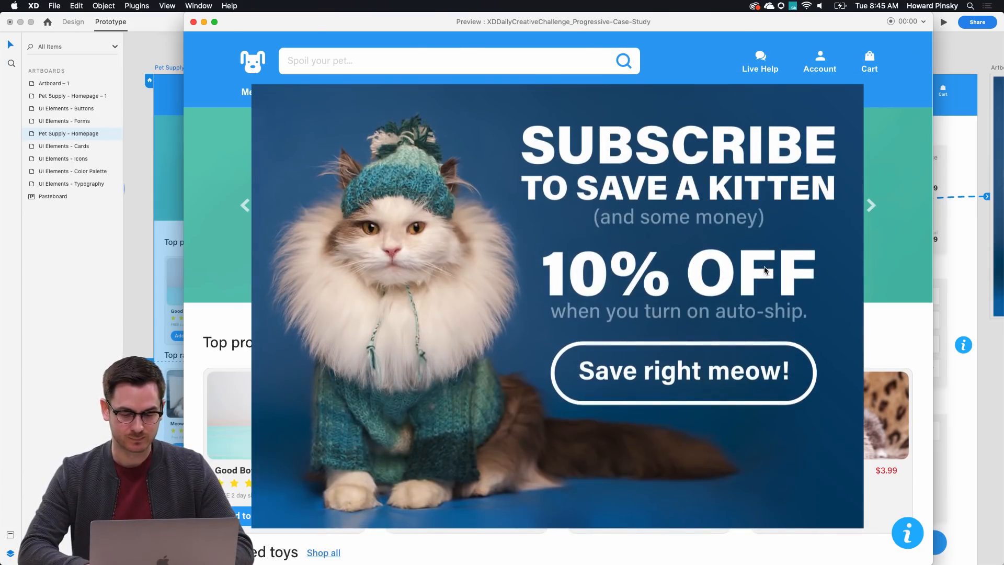
pyautogui.click(765, 270)
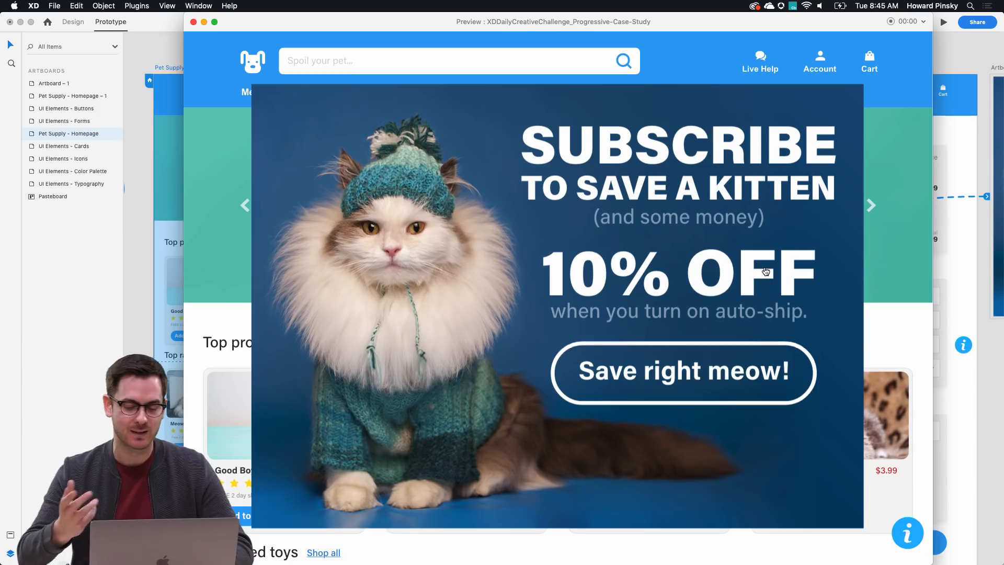
pyautogui.click(765, 271)
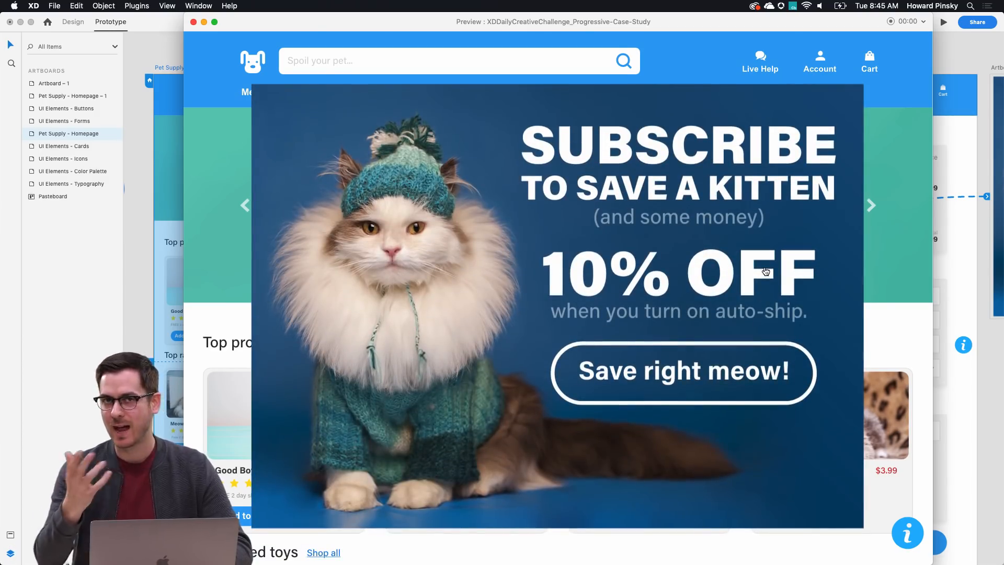
pyautogui.press('super+w')
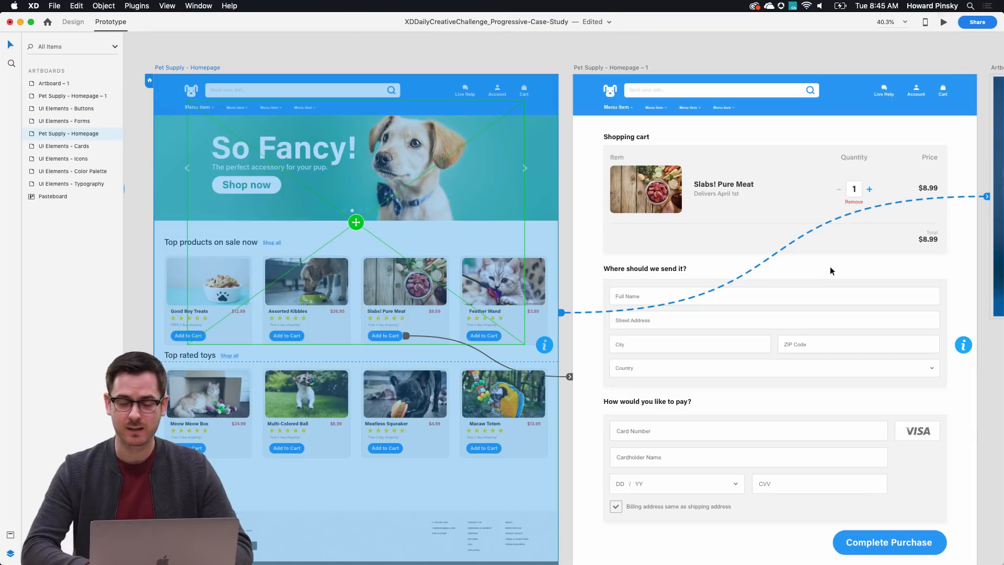
# - Return to design mode, review the homepage, cart and popup artboards, and preview the homepage popup again
pyautogui.hscroll(10, 837, 265)
pyautogui.click(77, 22)
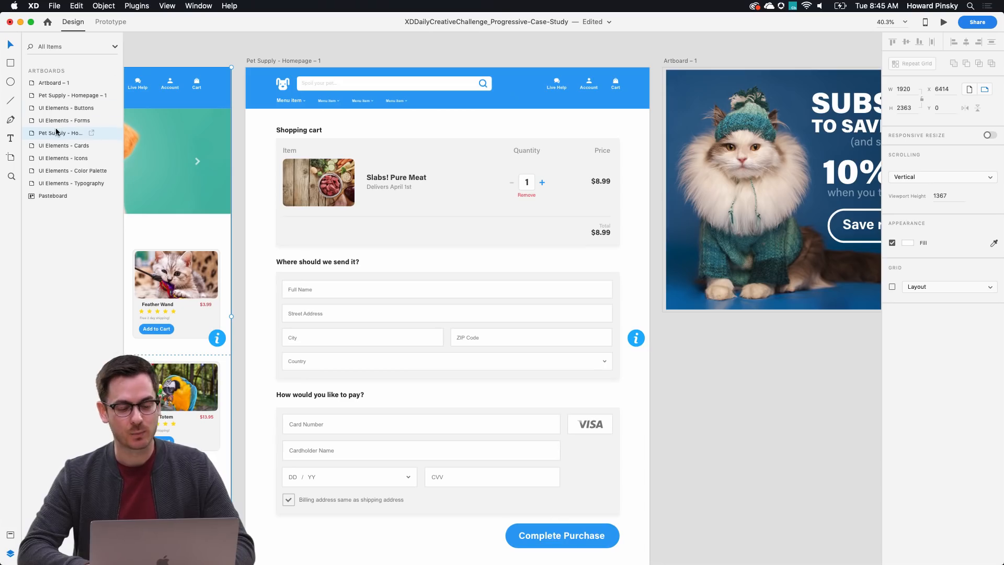
pyautogui.hscroll(-2, 515, 223)
pyautogui.hscroll(4, 515, 223)
pyautogui.hscroll(-10, 515, 223)
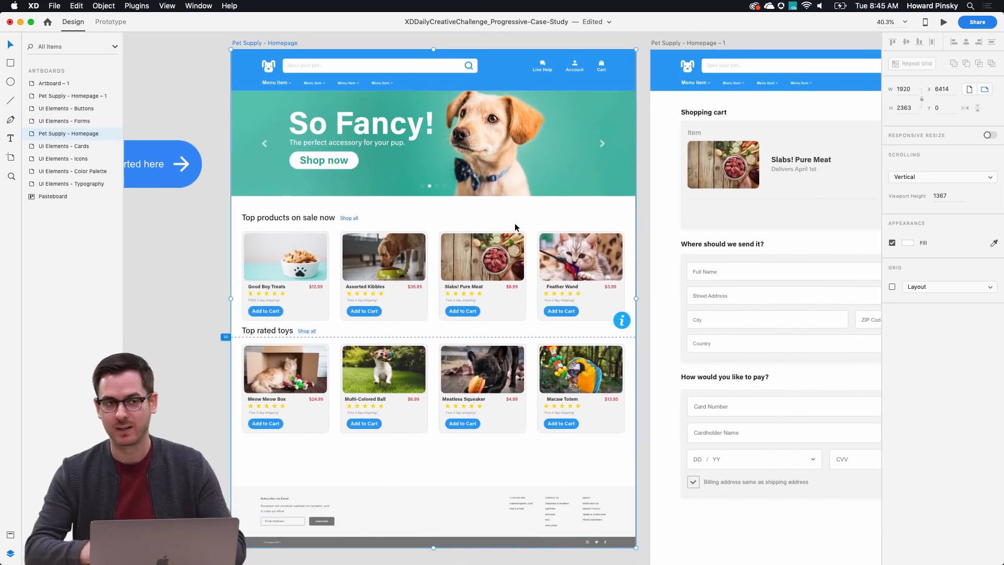
pyautogui.hscroll(10, 515, 226)
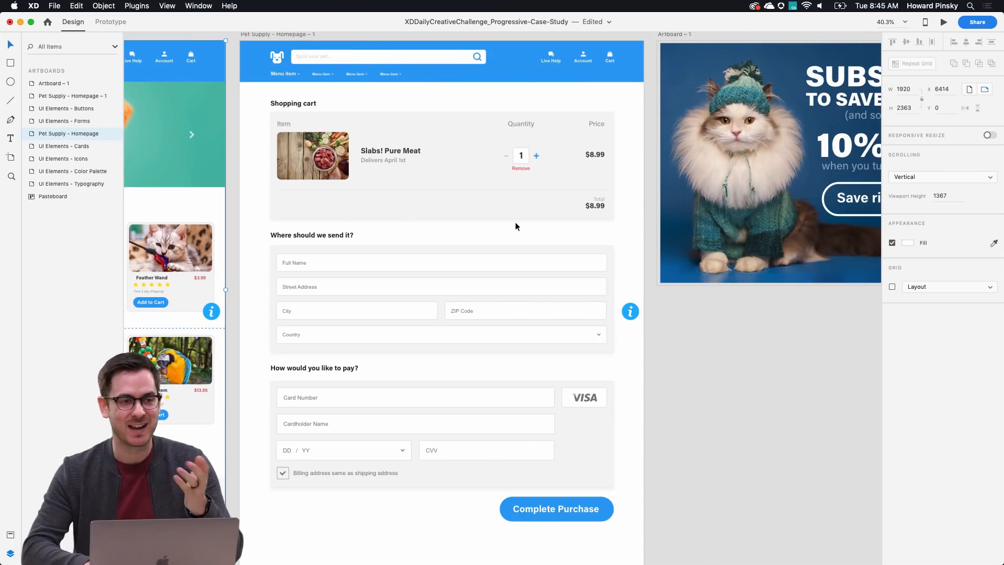
pyautogui.hscroll(-6, 515, 226)
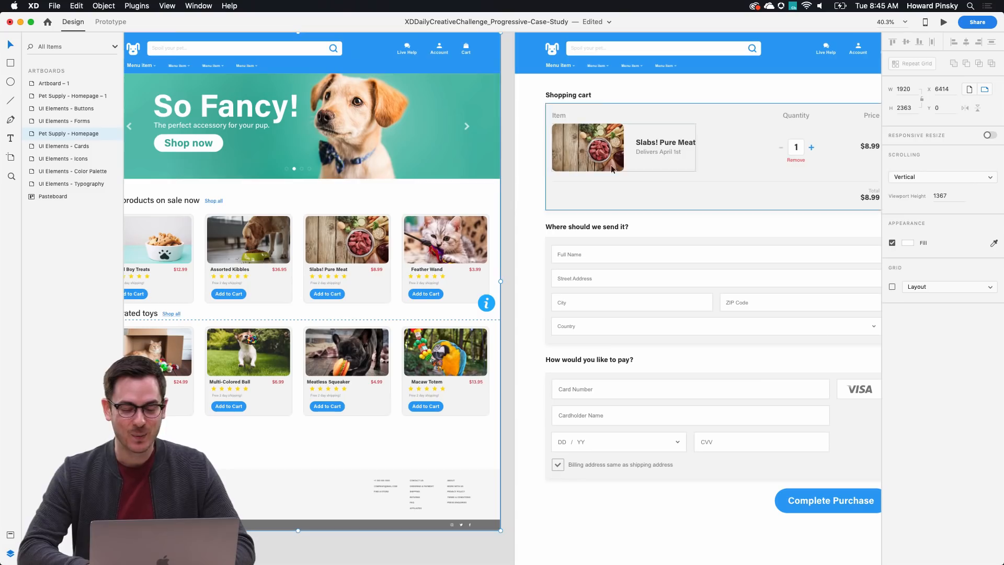
pyautogui.click(410, 175)
pyautogui.press('super+Return')
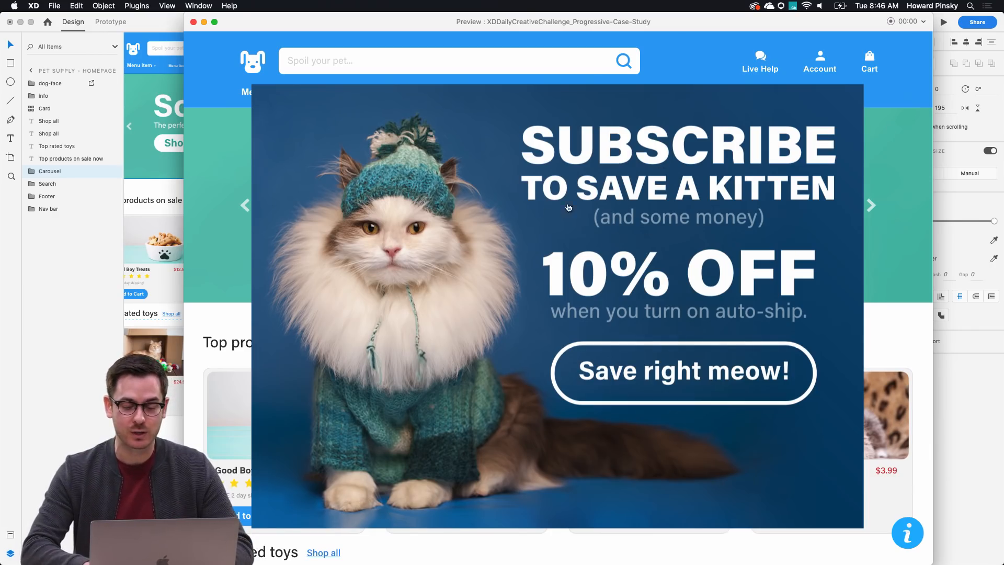
pyautogui.press('super+w')
# - Try narrowing the Shopping Cart group on the cart page, and undo the resize
pyautogui.hscroll(-3, 336, 155)
pyautogui.scroll(5, 334, 145)
pyautogui.hscroll(-2, 334, 140)
pyautogui.scroll(-5, 396, 140)
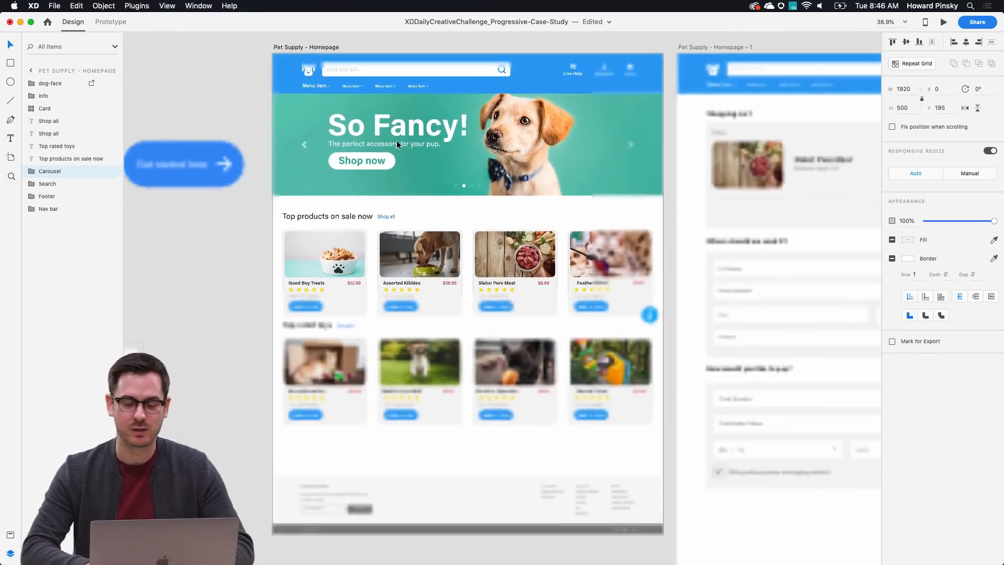
pyautogui.hscroll(10, 442, 129)
pyautogui.scroll(5, 488, 117)
pyautogui.scroll(2, 489, 118)
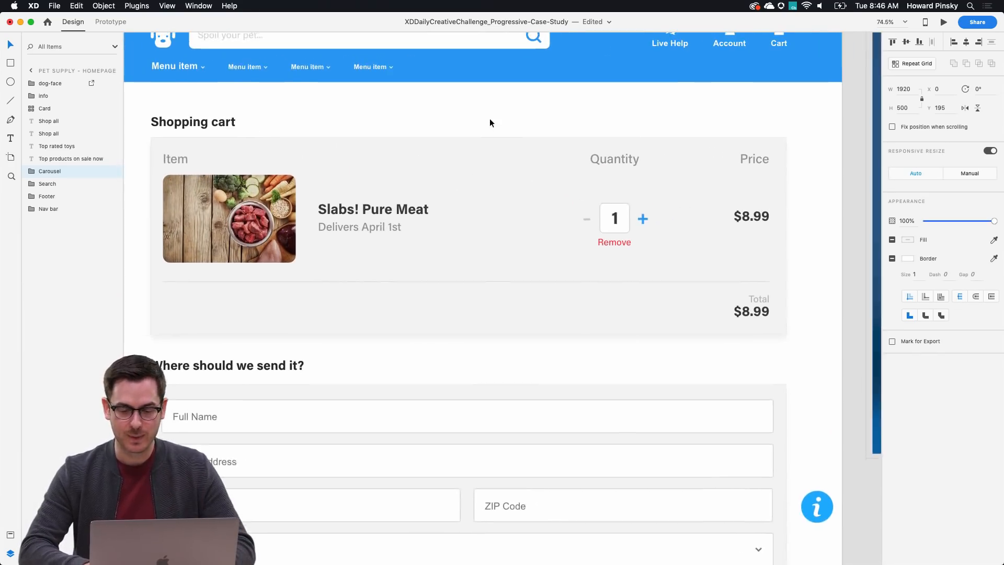
pyautogui.click(533, 228)
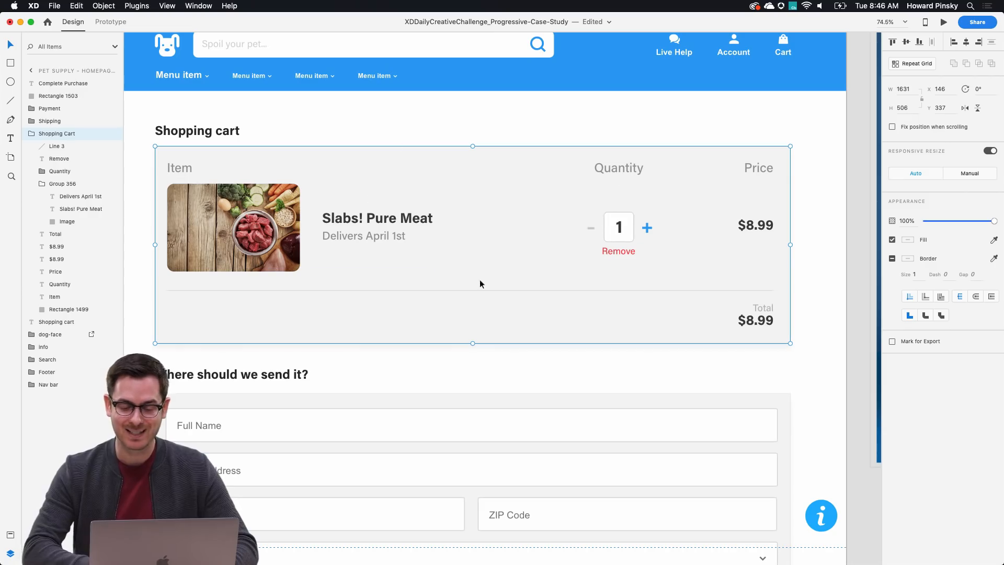
pyautogui.moveTo(792, 244); pyautogui.dragTo(643, 224)
pyautogui.press('super+z')
# - Narrow the product group in the shopping cart, cropping its photo to a square with the Slabs! Pure Meat text close beside it
pyautogui.doubleClick(267, 220)
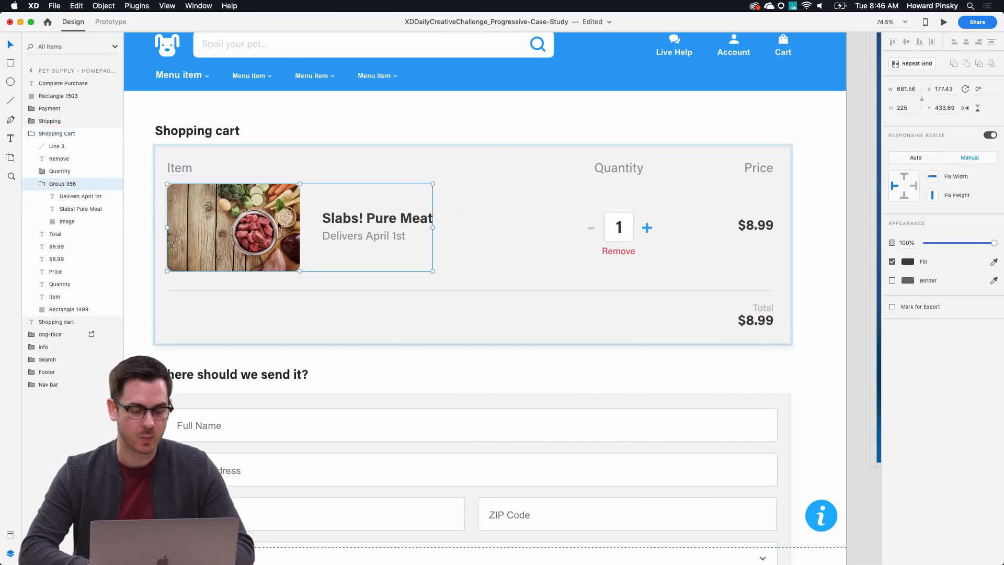
pyautogui.moveTo(433, 227); pyautogui.dragTo(385, 226)
pyautogui.doubleClick(226, 231)
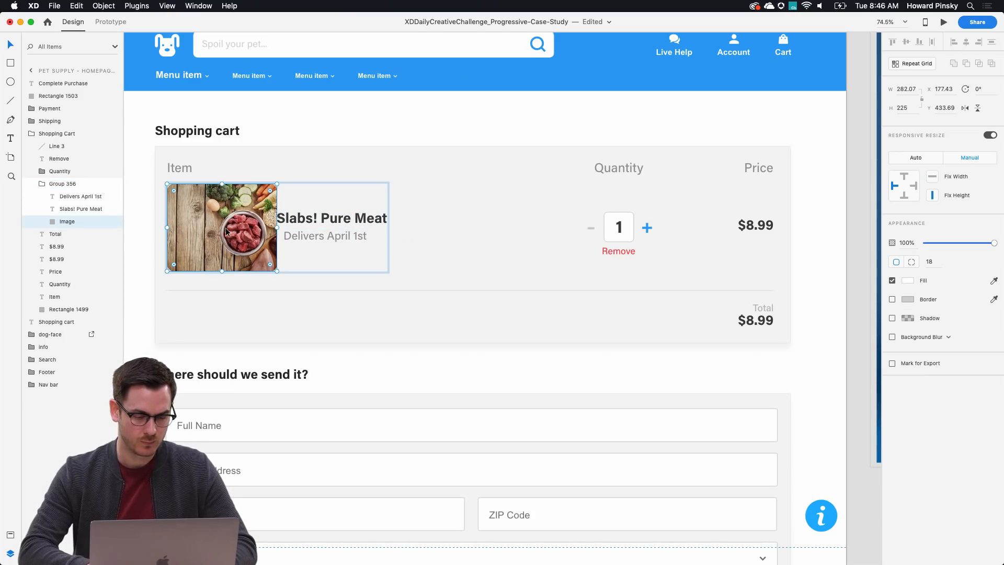
pyautogui.moveTo(275, 226)
pyautogui.mouseDown()
pyautogui.moveTo(256, 226)
pyautogui.moveTo(293, 219)
pyautogui.moveTo(286, 233)
pyautogui.mouseUp()
pyautogui.click(297, 223)
pyautogui.click(495, 181)
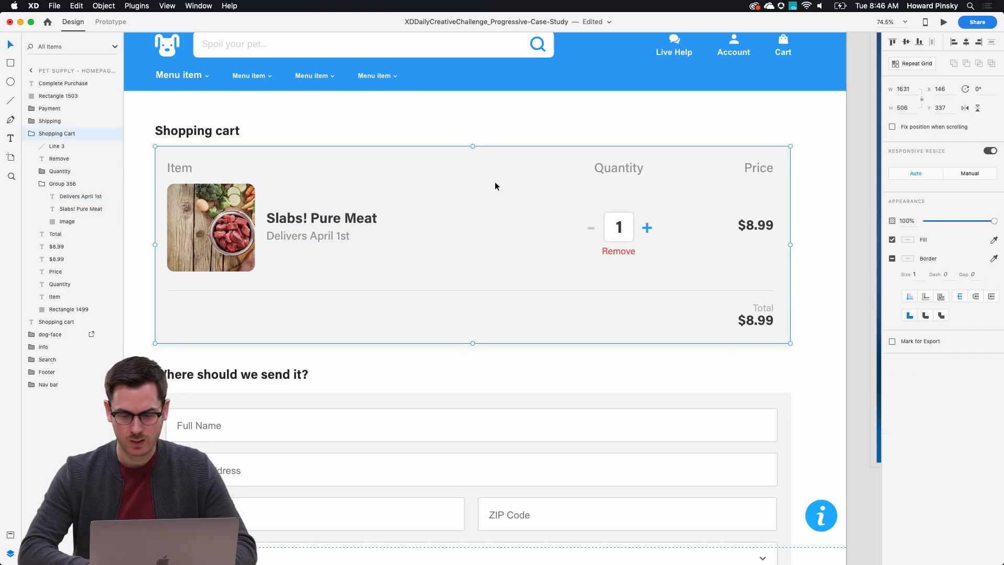
# - Narrow the Shopping Cart group to about 1174 px wide, with its responsive resize set to Manual
pyautogui.moveTo(792, 243); pyautogui.dragTo(625, 240)
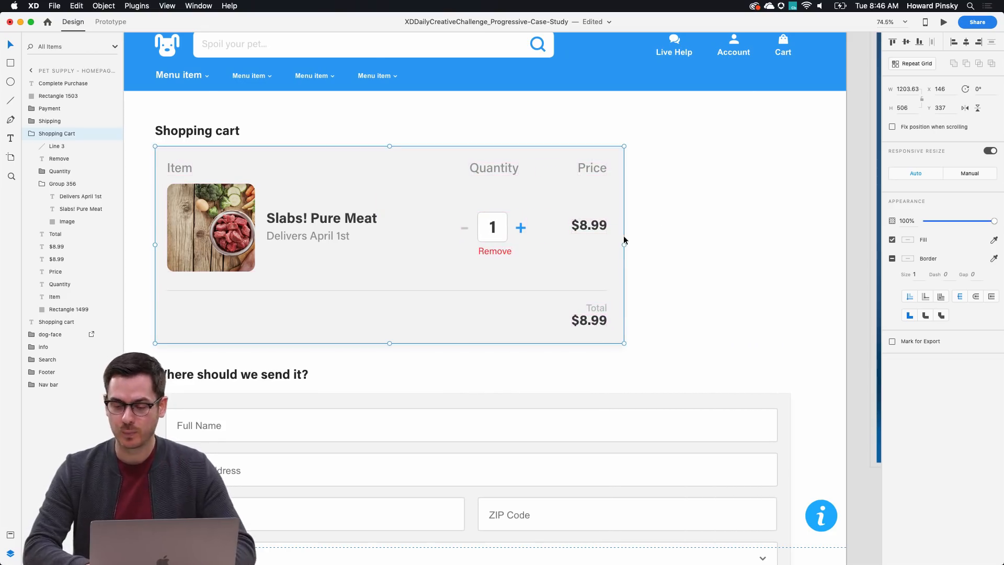
pyautogui.click(977, 176)
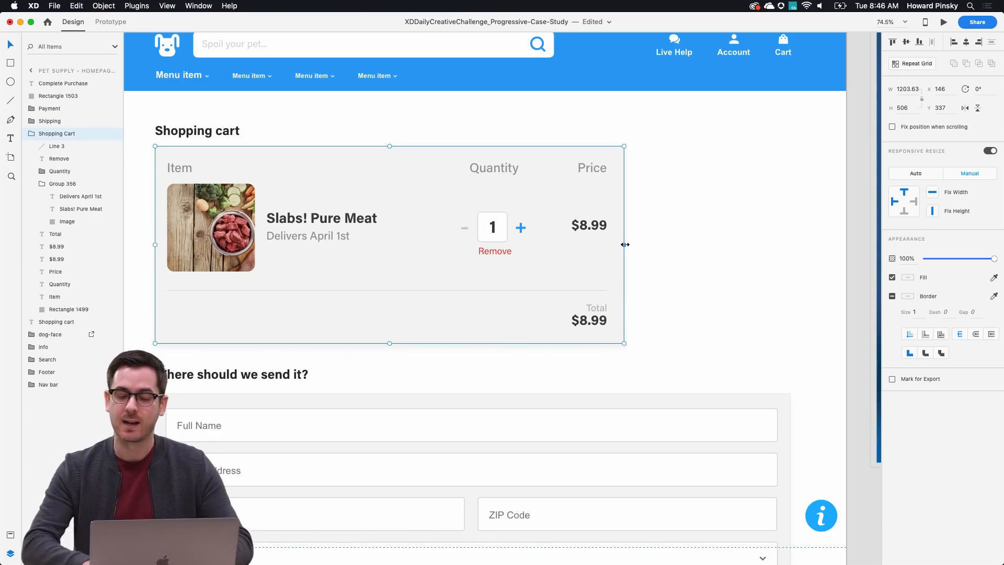
pyautogui.moveTo(625, 244)
pyautogui.mouseDown()
pyautogui.moveTo(595, 244)
pyautogui.moveTo(613, 244)
pyautogui.mouseUp()
pyautogui.click(672, 245)
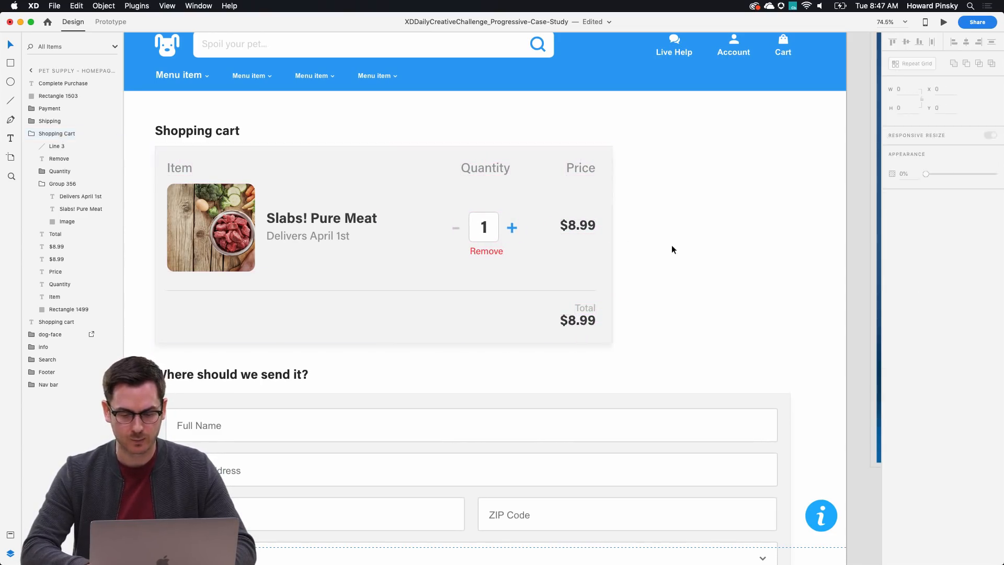
# - Duplicate the cart's background rectangle outside the group and narrow the copy to about 410 px, beside the cart and flush with its original right edge
pyautogui.doubleClick(404, 256)
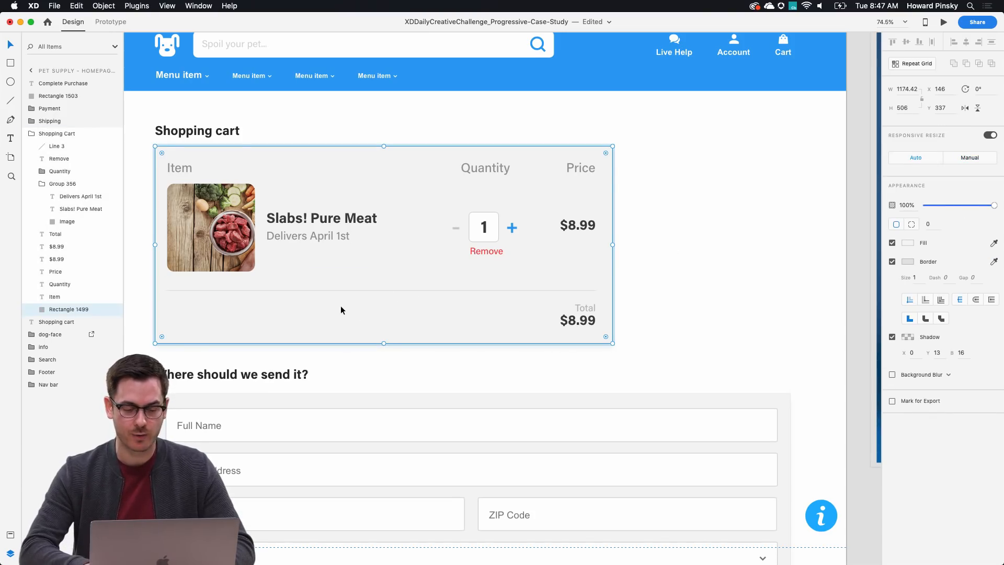
pyautogui.moveTo(391, 271); pyautogui.dragTo(555, 272)
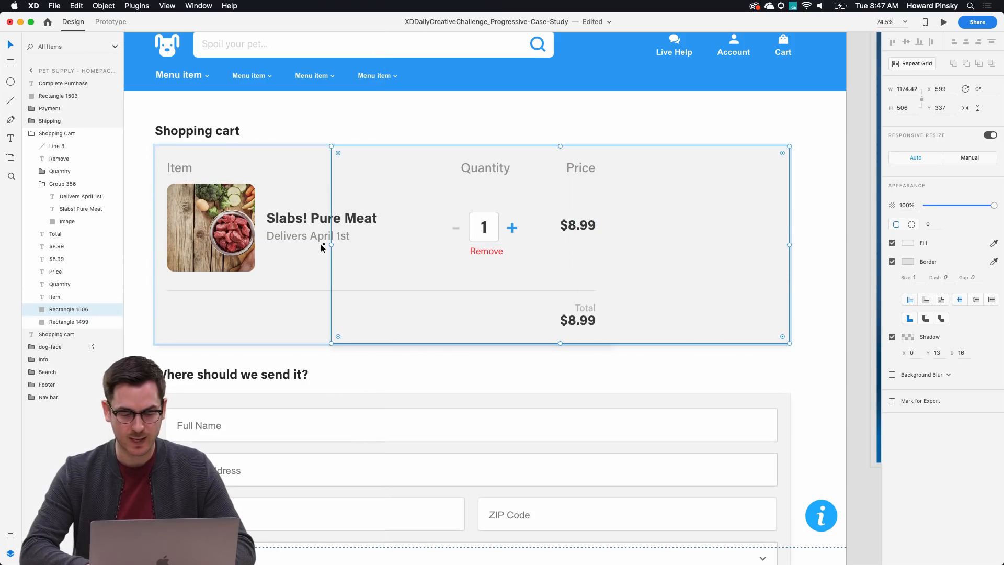
pyautogui.moveTo(63, 310); pyautogui.dragTo(12, 329)
pyautogui.moveTo(331, 244); pyautogui.dragTo(630, 240)
pyautogui.moveTo(760, 229); pyautogui.dragTo(760, 229)
pyautogui.moveTo(632, 245); pyautogui.dragTo(631, 244)
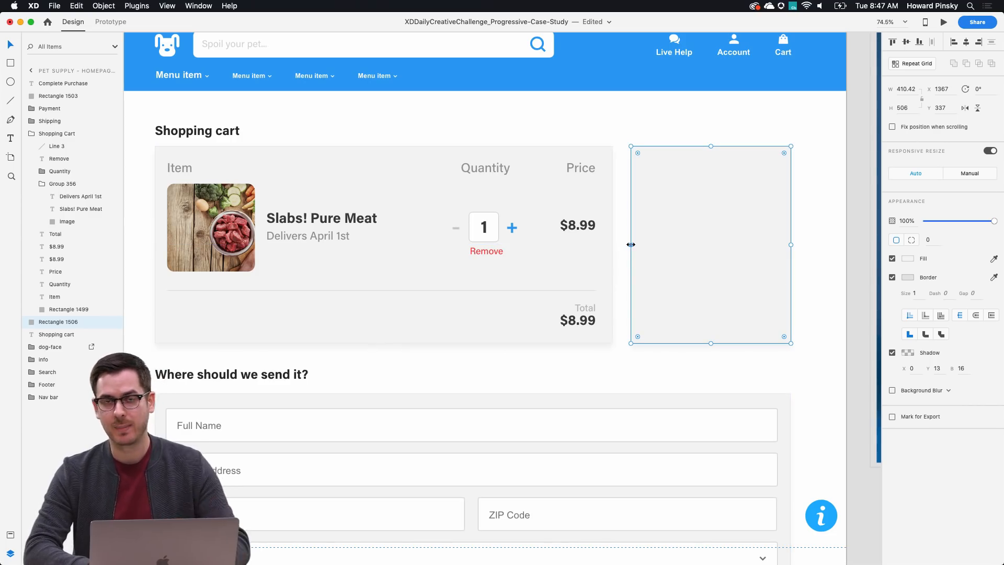
# - Add the dark gray bold heading "Want to save?" at size 42 near the top of the new panel
pyautogui.press('t')
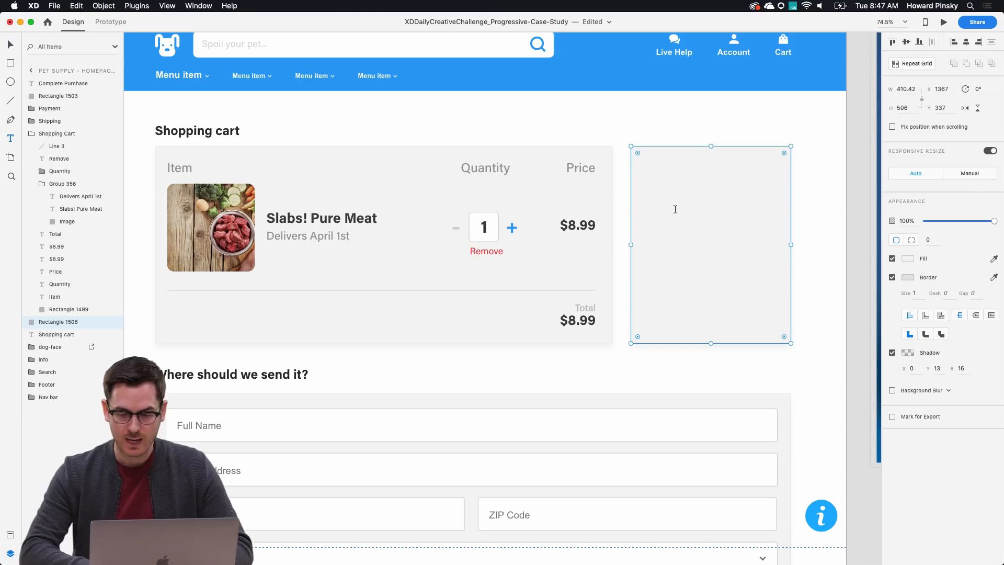
pyautogui.click(648, 168)
pyautogui.write('Want to save?')
pyautogui.press('Escape')
pyautogui.click(909, 340)
pyautogui.click(793, 361)
pyautogui.press('Escape')
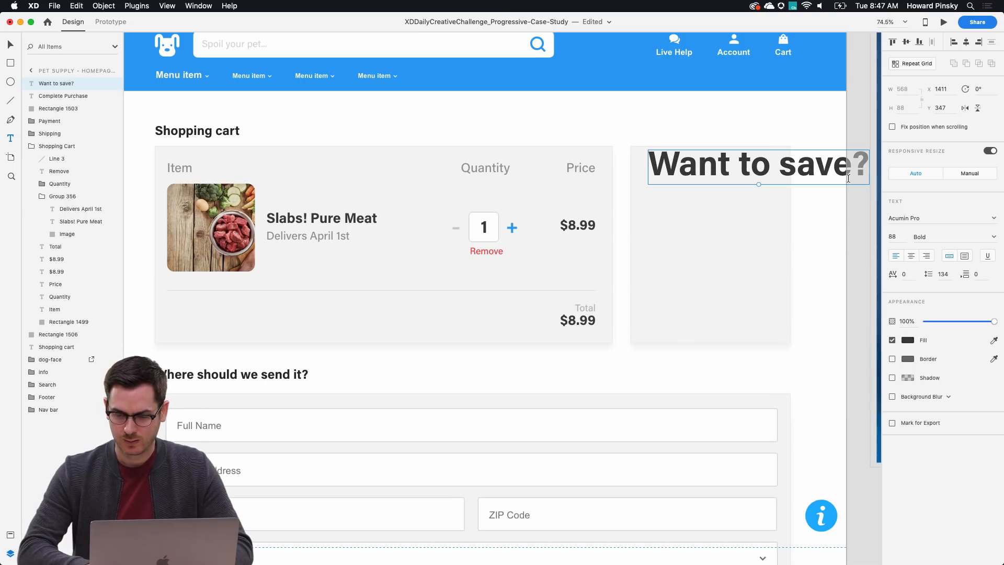
pyautogui.moveTo(759, 182); pyautogui.dragTo(697, 169)
pyautogui.scroll(5, 793, 195)
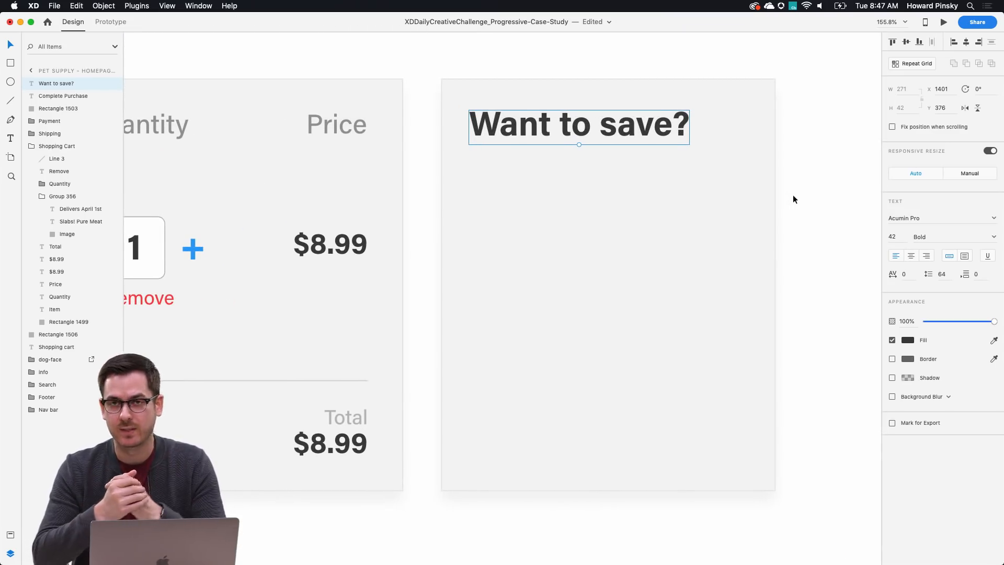
# - Draw a 48 px white circle with a light gray border below the "Want to save?" heading, aligned to its left edge
pyautogui.press('e')
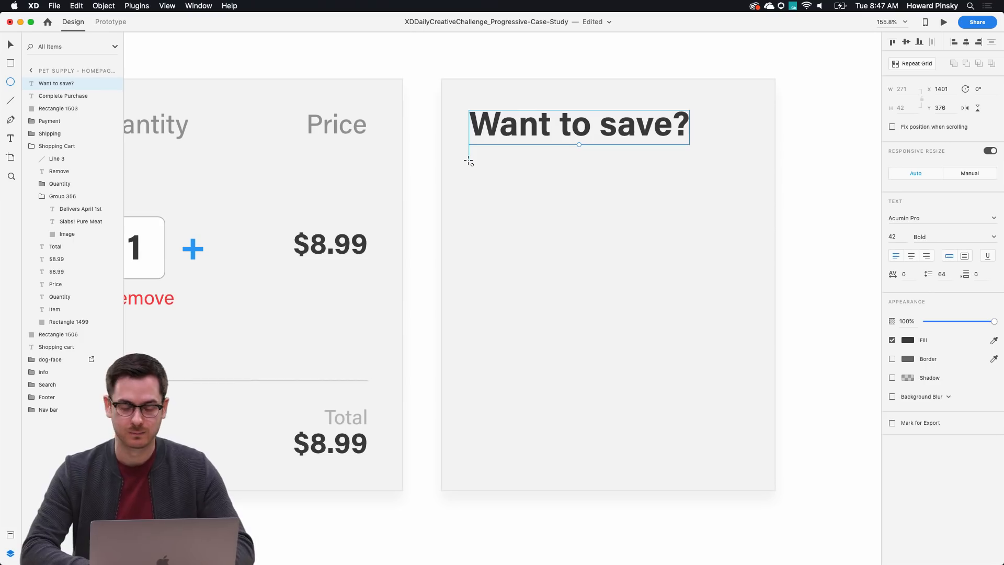
pyautogui.moveTo(468, 161); pyautogui.dragTo(508, 199)
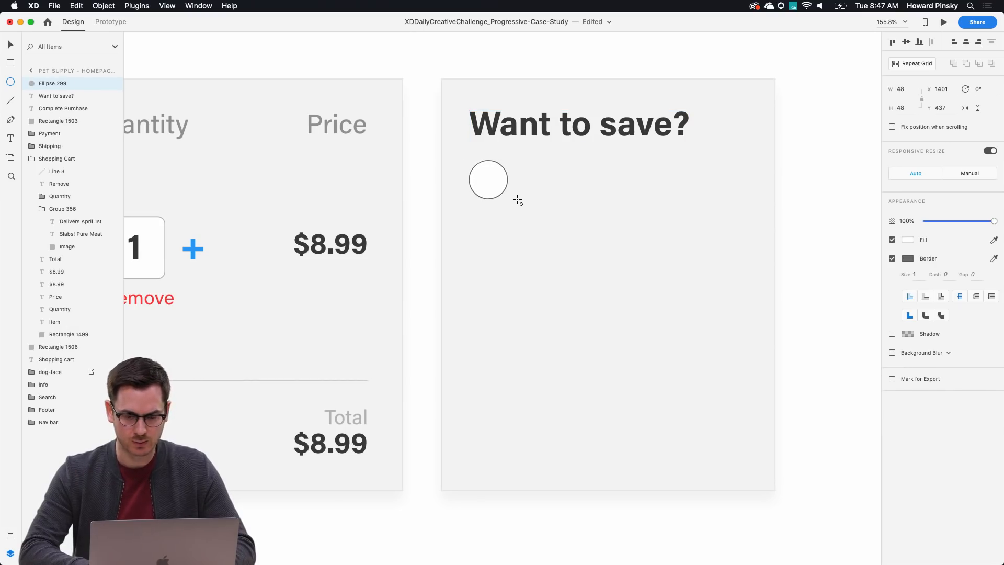
pyautogui.click(908, 259)
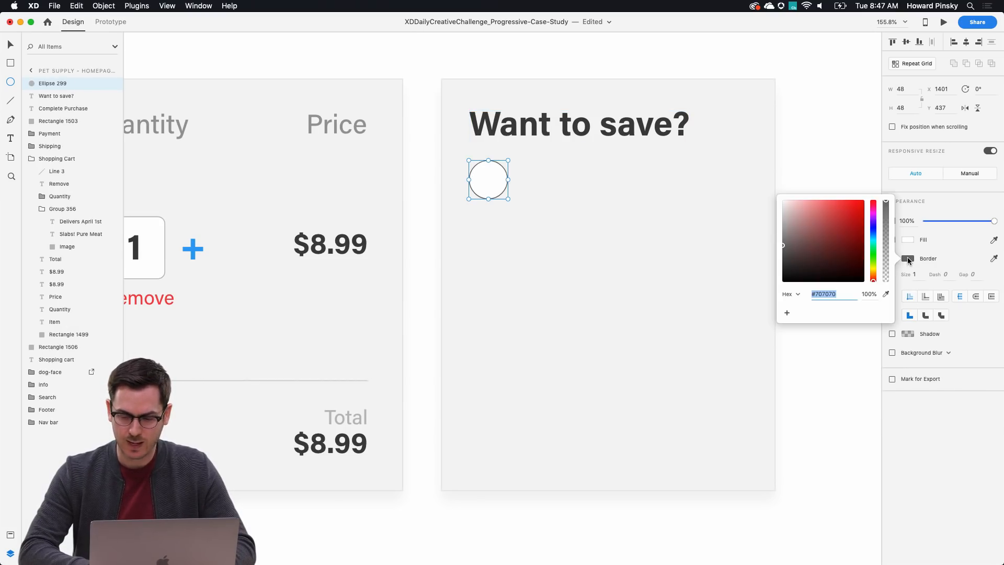
pyautogui.moveTo(796, 227); pyautogui.dragTo(775, 212)
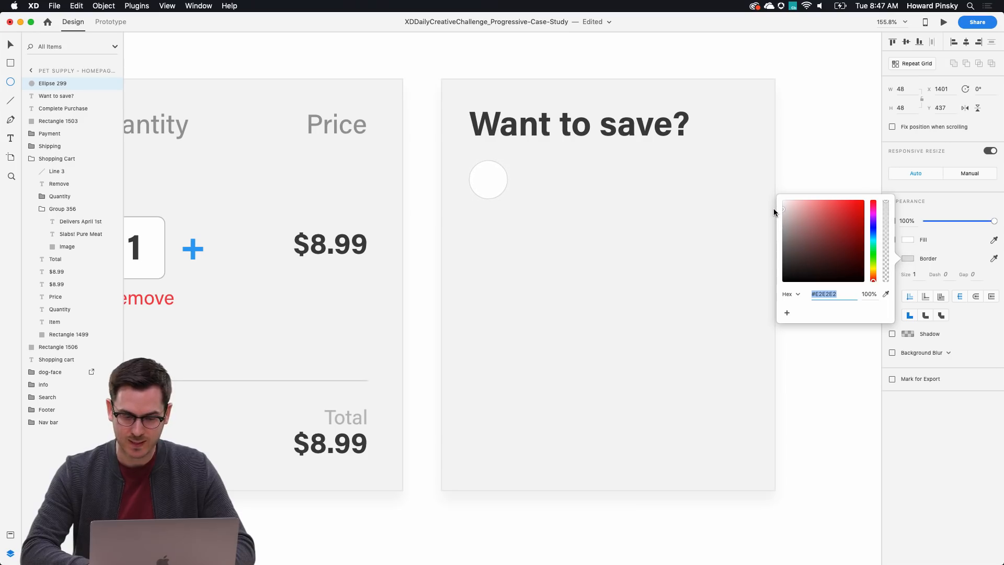
pyautogui.click(939, 463)
pyautogui.press('v')
pyautogui.moveTo(487, 184); pyautogui.dragTo(486, 188)
# - Add the label "Subscribe & save" beside the circle, in Acumin Pro Medium at size 27
pyautogui.press('t')
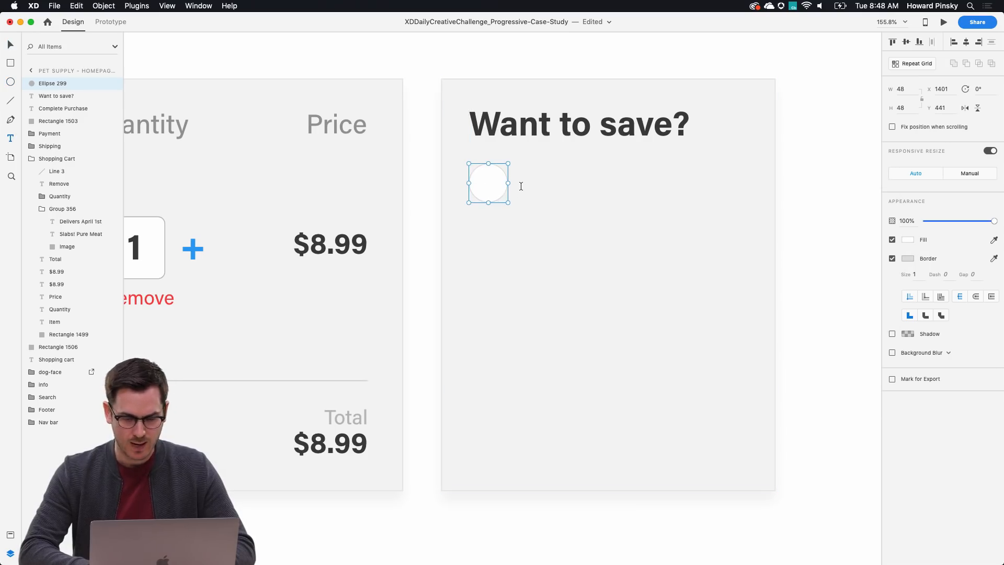
pyautogui.click(520, 188)
pyautogui.write('Sa')
pyautogui.press('BackSpace')
pyautogui.press('BackSpace')
pyautogui.write('Subscribe')
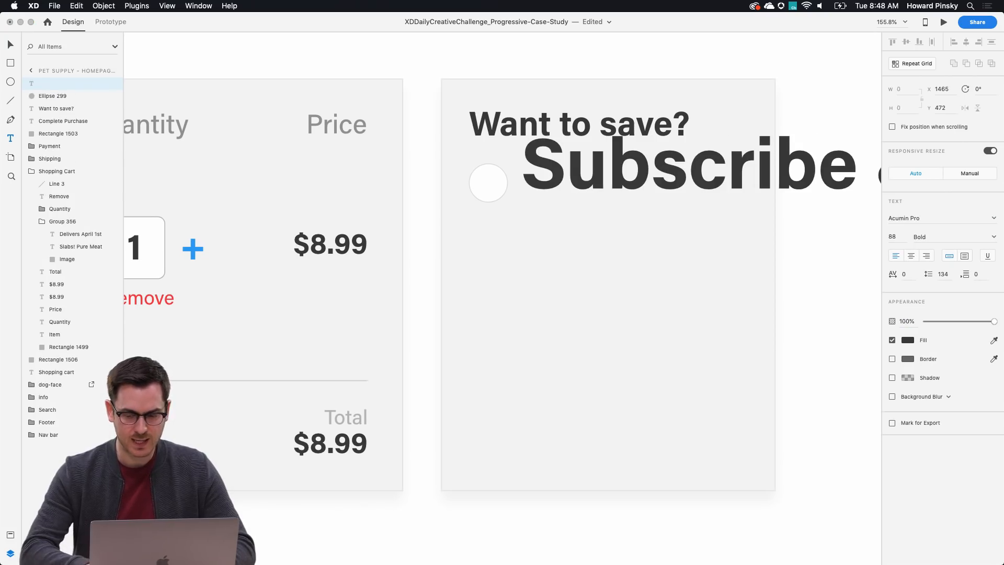
pyautogui.press('Escape')
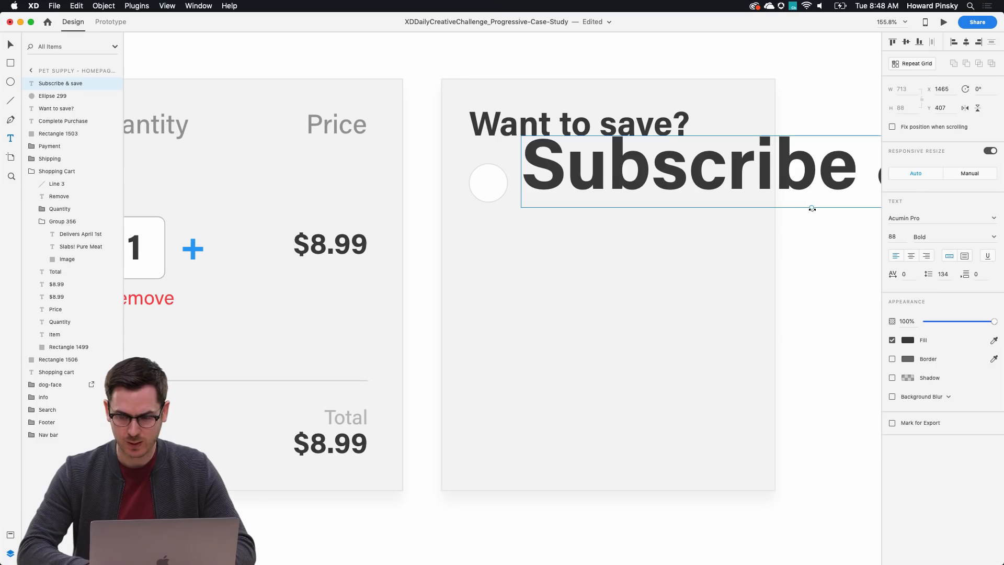
pyautogui.moveTo(812, 208); pyautogui.dragTo(586, 190)
pyautogui.press('super+z')
pyautogui.click(996, 236)
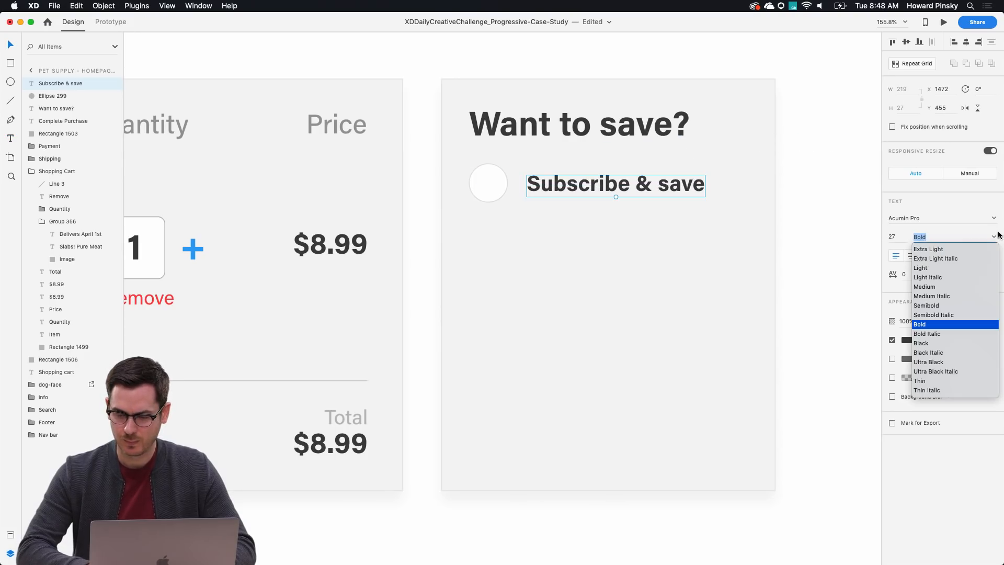
pyautogui.click(936, 290)
pyautogui.moveTo(603, 186); pyautogui.dragTo(596, 183)
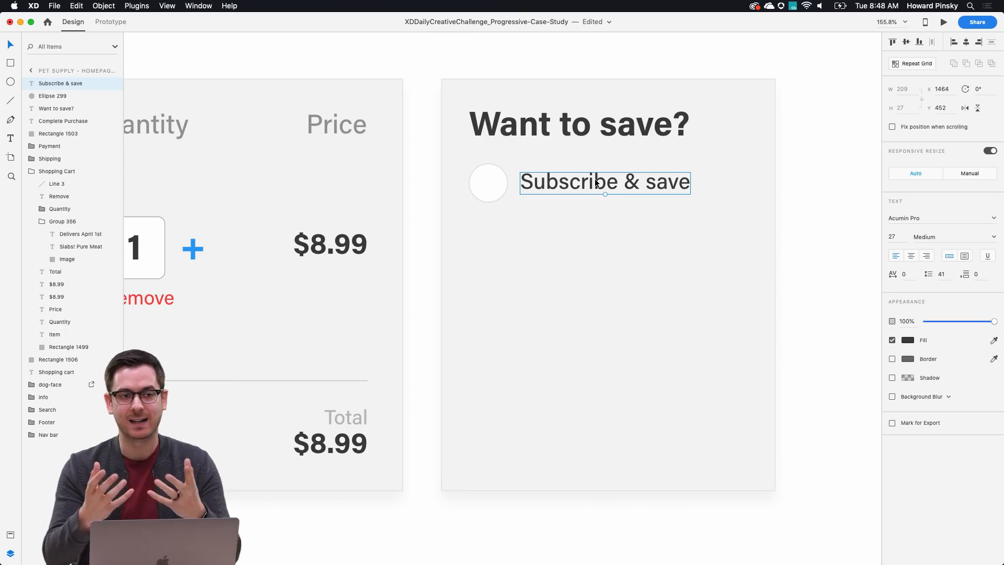
# - Duplicate the label below the circle, reword it "You'll save 10% by turning on auto-ship." at size 20, and align it with the heading
pyautogui.moveTo(586, 183); pyautogui.dragTo(577, 215)
pyautogui.doubleClick(578, 213)
pyautogui.write("You'")
pyautogui.write('ll save 10%')
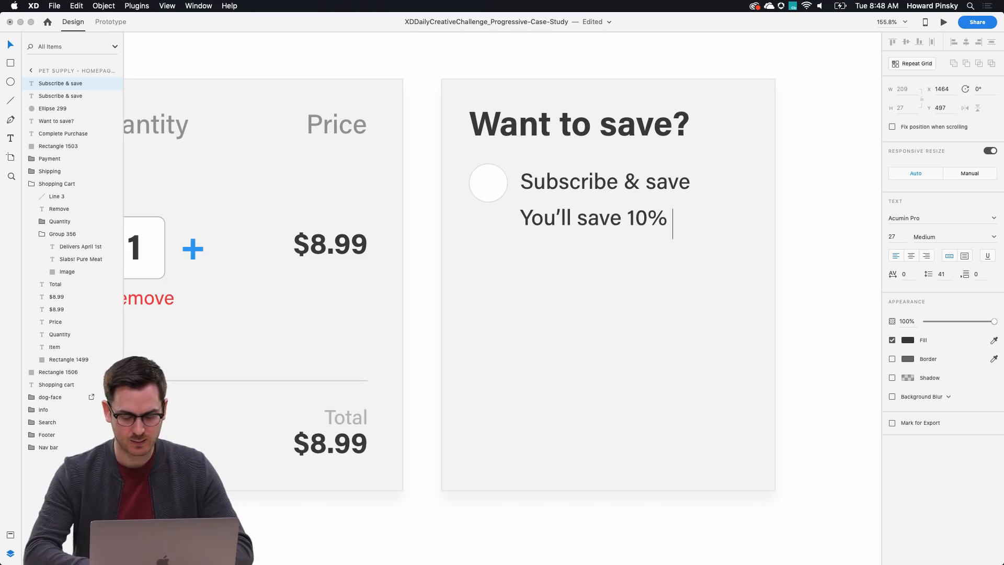
pyautogui.write(' by turnin')
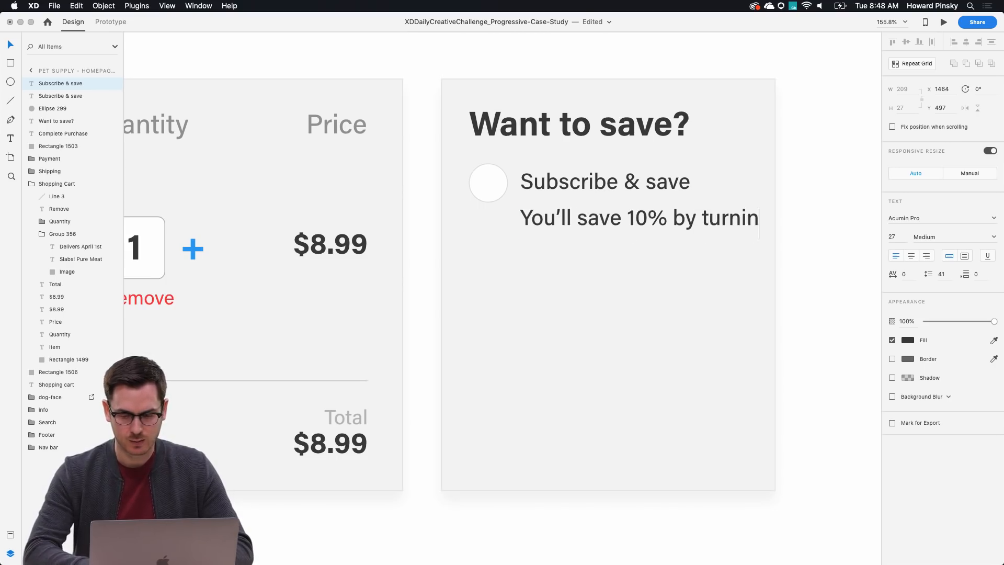
pyautogui.write('g on auto-sh')
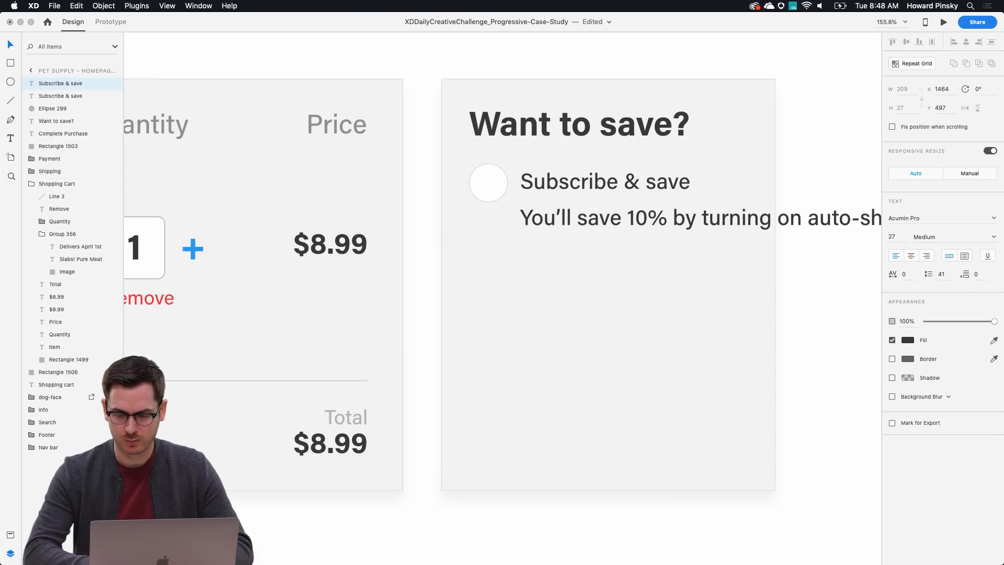
pyautogui.write('ip.')
pyautogui.press('Escape')
pyautogui.moveTo(586, 213); pyautogui.dragTo(510, 231)
pyautogui.moveTo(638, 239); pyautogui.dragTo(615, 221)
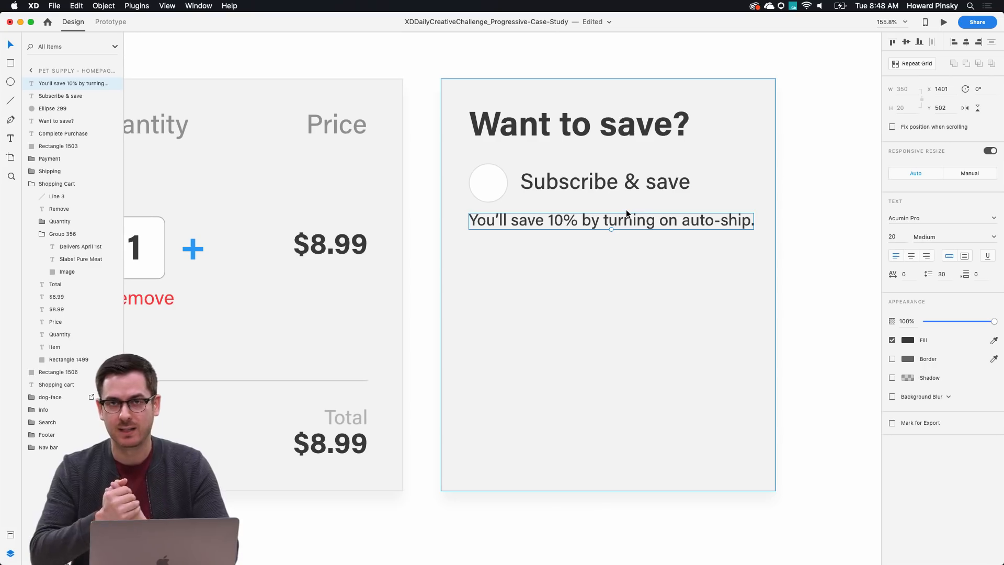
# - Draw a 350 by 62 px white box with a light gray border under the auto-ship text, matching the text's width
pyautogui.click(11, 63)
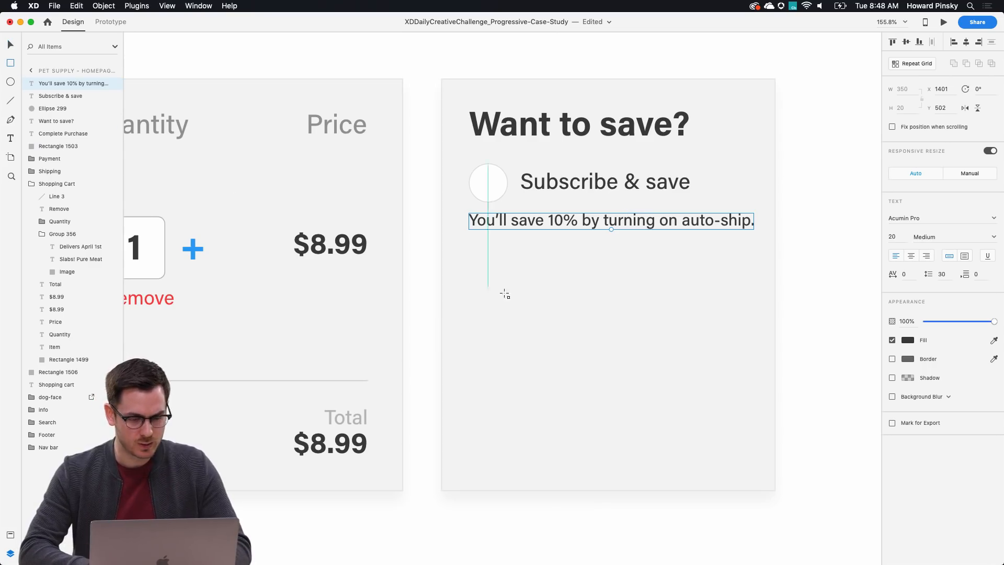
pyautogui.moveTo(469, 242)
pyautogui.mouseDown()
pyautogui.moveTo(594, 287)
pyautogui.moveTo(754, 292)
pyautogui.mouseUp()
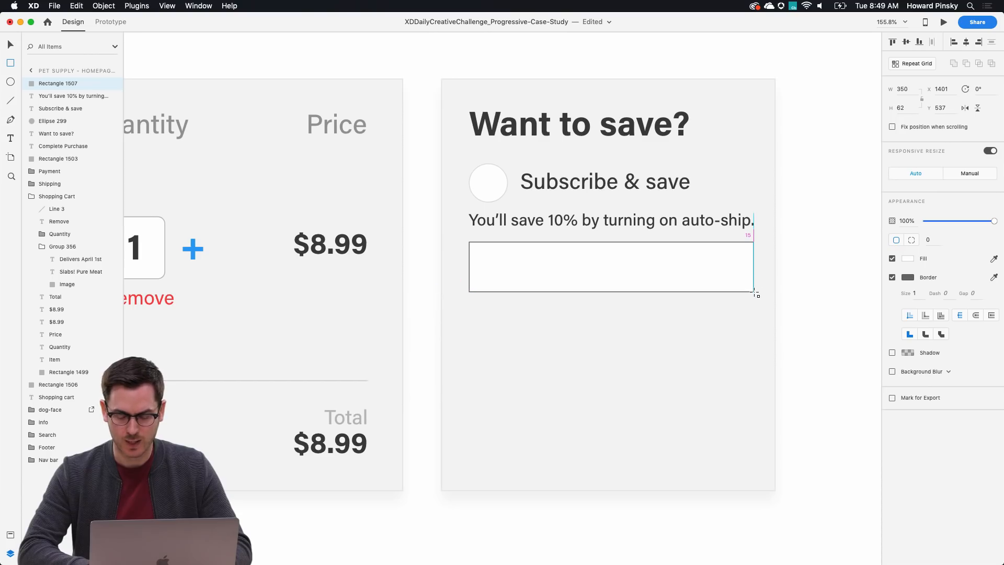
pyautogui.moveTo(754, 293); pyautogui.dragTo(755, 292)
pyautogui.click(908, 278)
pyautogui.moveTo(796, 242); pyautogui.dragTo(776, 234)
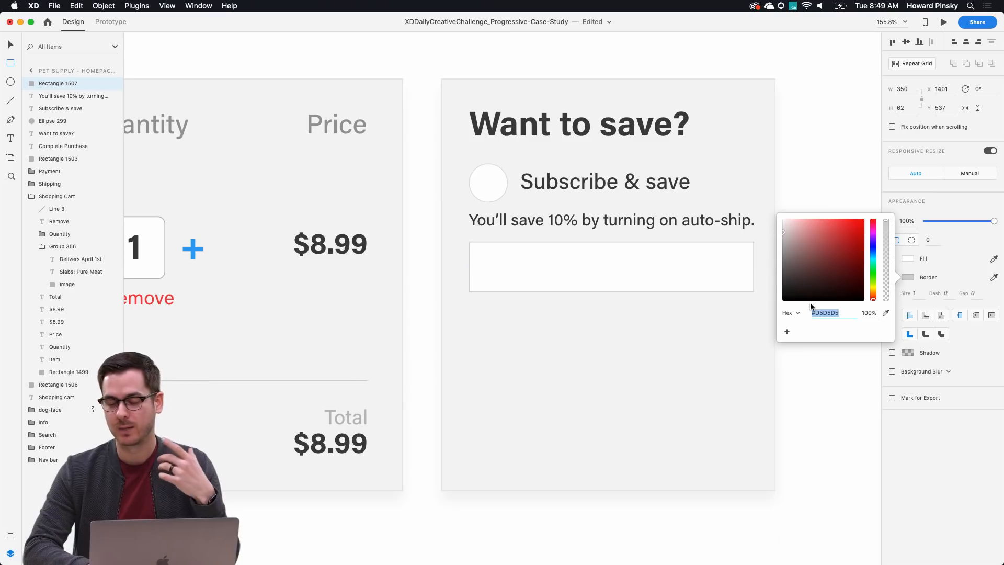
pyautogui.click(913, 464)
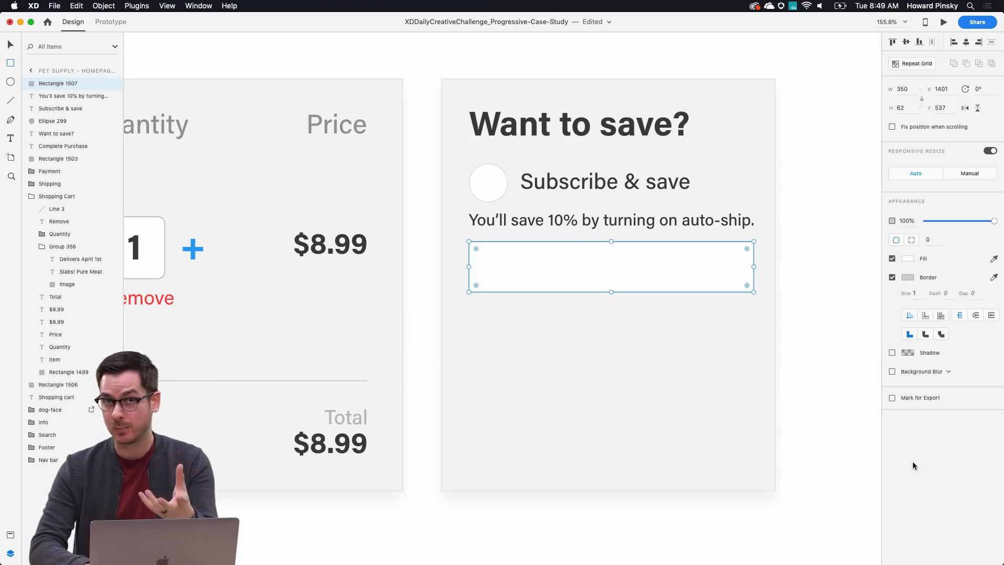
pyautogui.press('v')
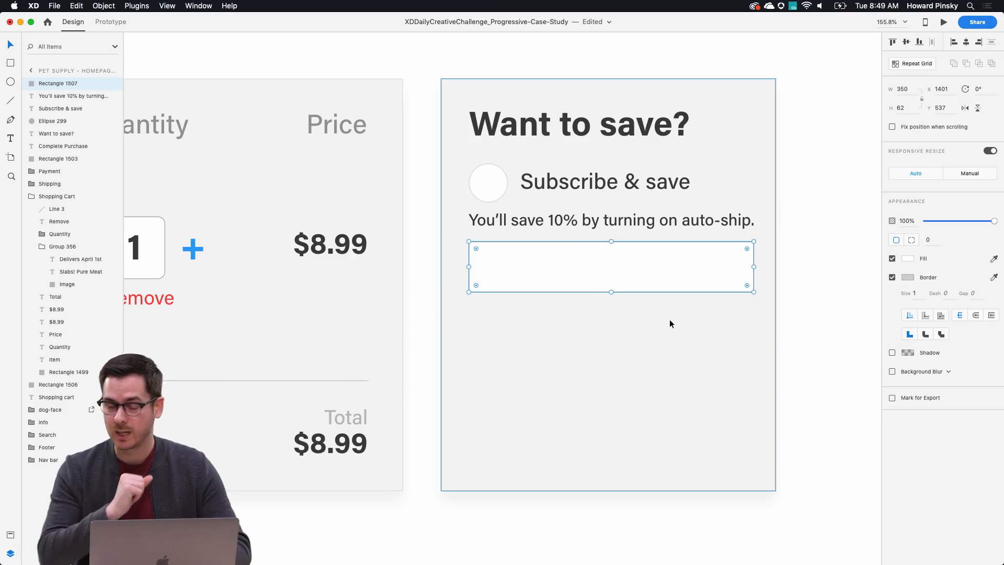
pyautogui.moveTo(639, 263); pyautogui.dragTo(641, 261)
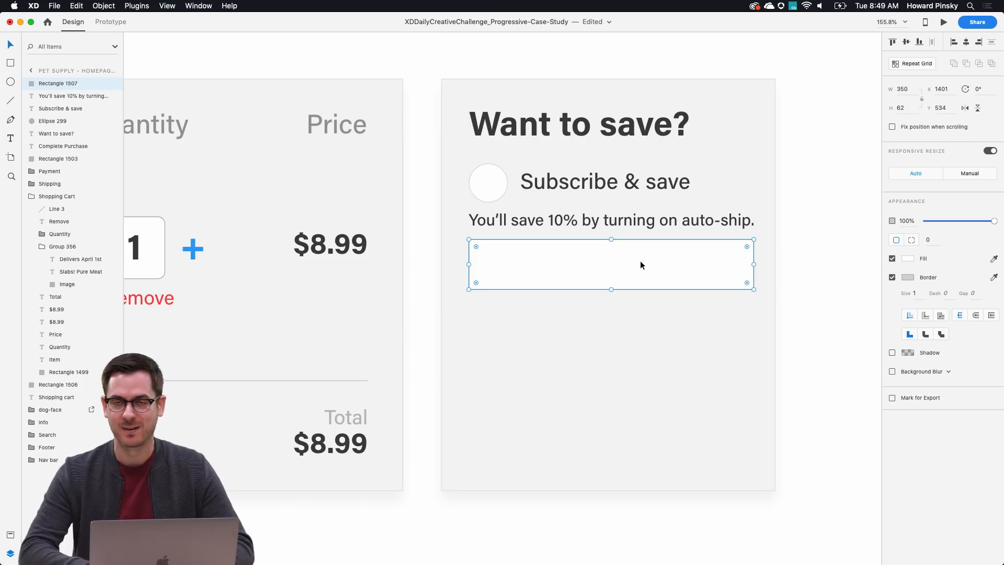
pyautogui.moveTo(641, 261); pyautogui.dragTo(641, 263)
# - Add the text "Receive every month" inside the white box, at size 27 in Medium weight
pyautogui.press('t')
pyautogui.click(491, 270)
pyautogui.write('Rec')
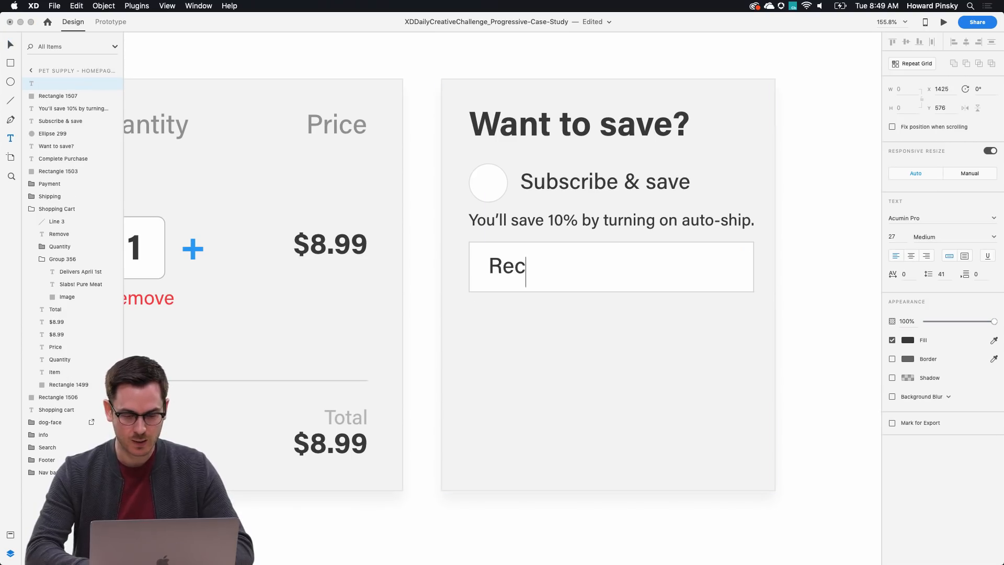
pyautogui.write('ieve ')
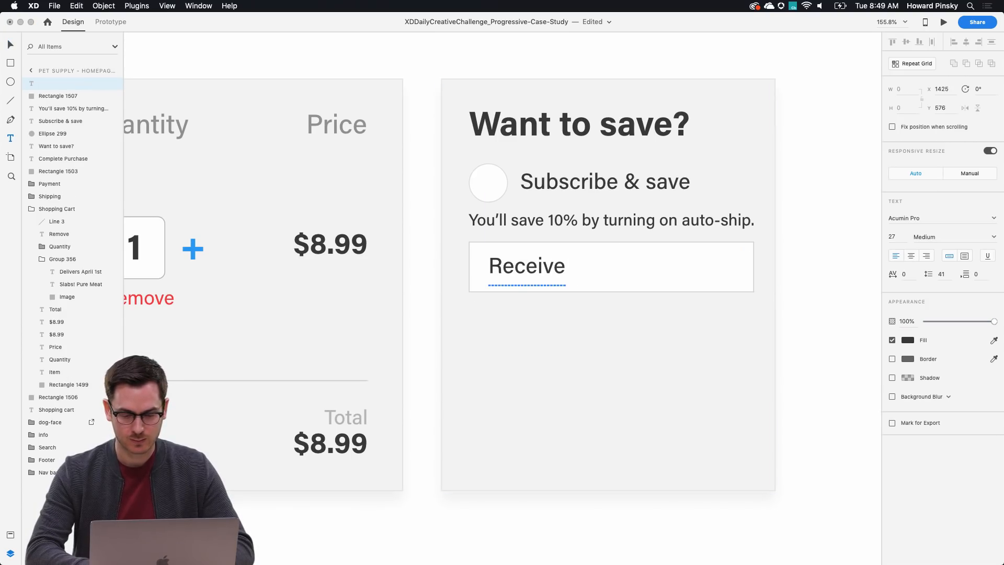
pyautogui.write('every')
pyautogui.press('Escape')
pyautogui.rightClick(499, 257)
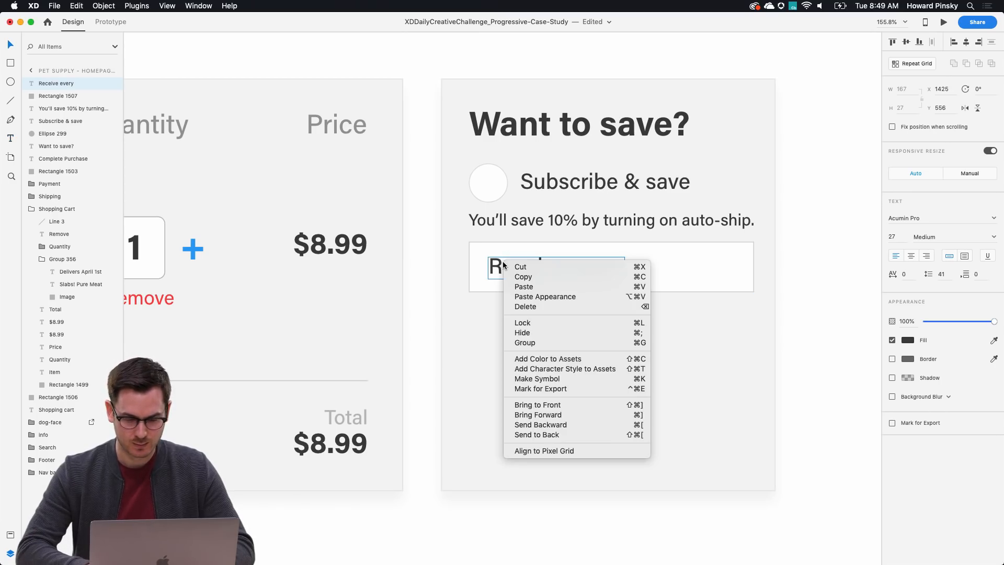
pyautogui.press('Escape')
pyautogui.scroll(1, 515, 277)
pyautogui.doubleClick(621, 269)
pyautogui.press('Right')
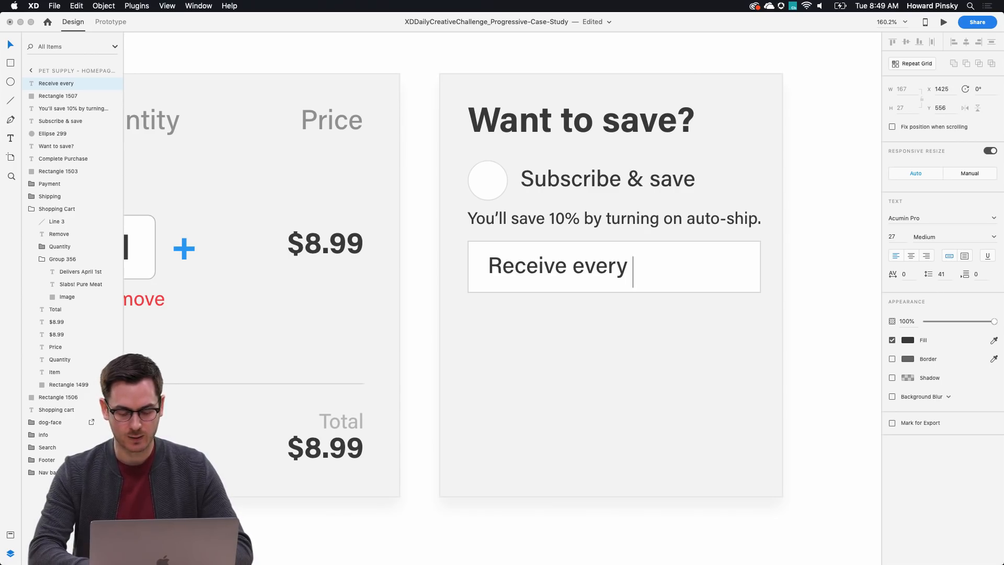
pyautogui.write('month')
pyautogui.press('Escape')
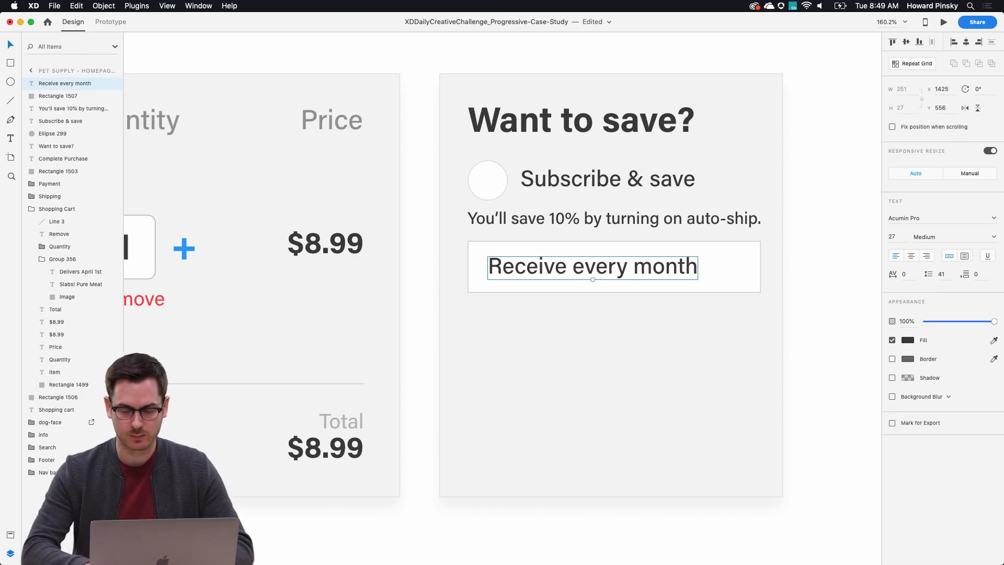
# - Make the word "month" bold in the "Receive every month" text
pyautogui.doubleClick(661, 264)
pyautogui.doubleClick(667, 264)
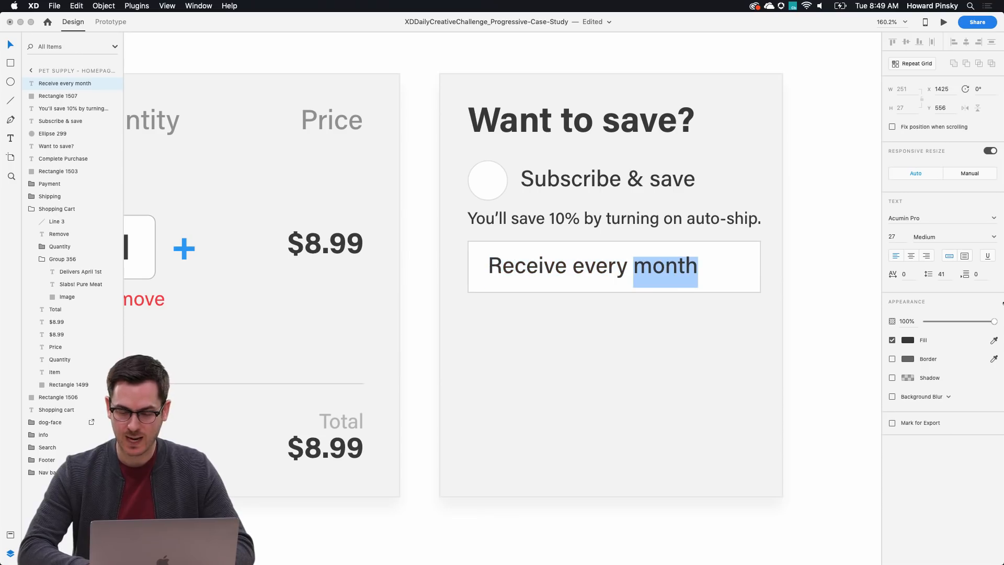
pyautogui.click(994, 239)
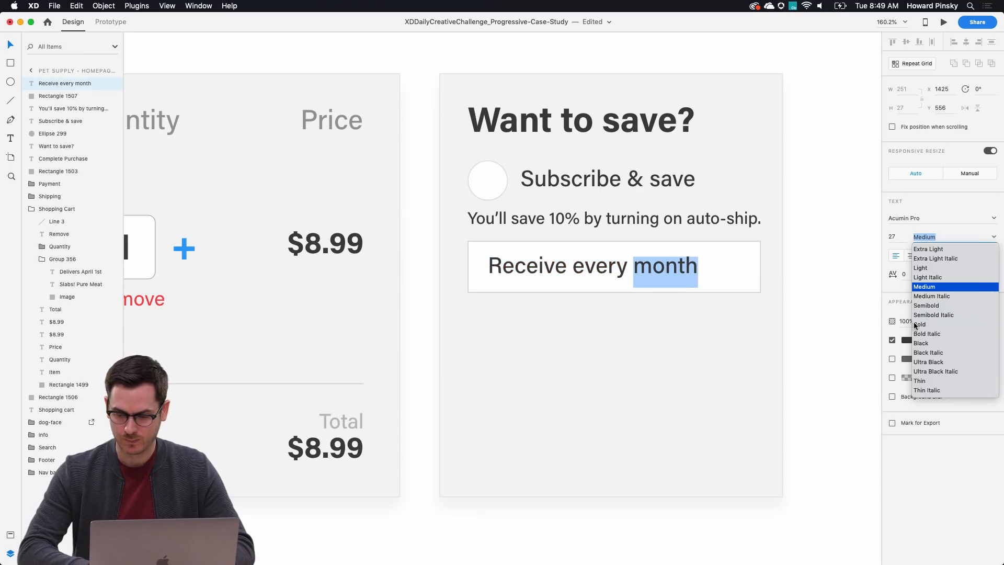
pyautogui.click(916, 325)
pyautogui.press('Escape')
pyautogui.moveTo(646, 269)
pyautogui.mouseDown()
pyautogui.moveTo(660, 270)
pyautogui.moveTo(645, 267)
pyautogui.mouseUp()
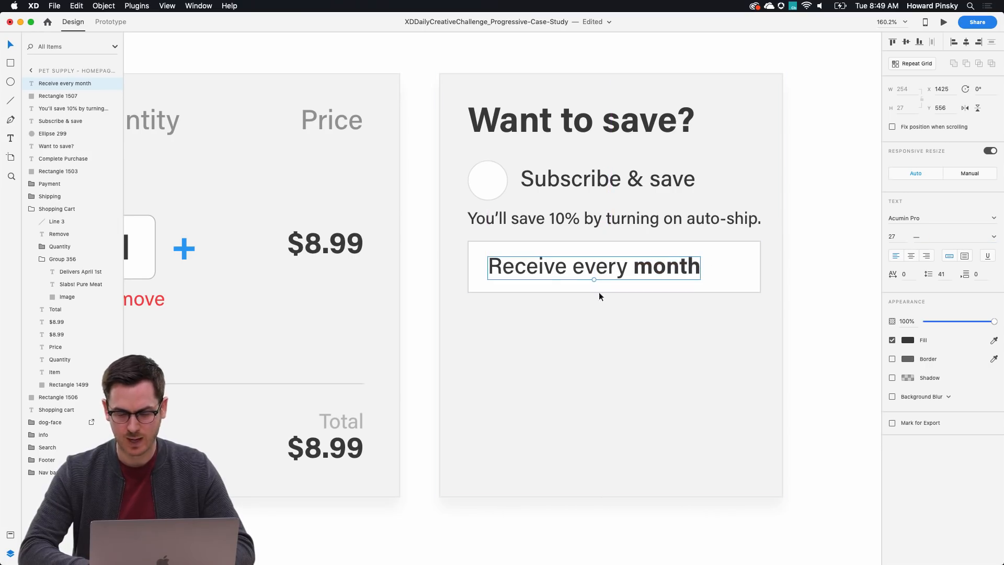
# - Copy the dropdown arrow from the quantity field of the Add to Cart card on the UI Elements - Cards artboard
pyautogui.hscroll(-3, 375, 324)
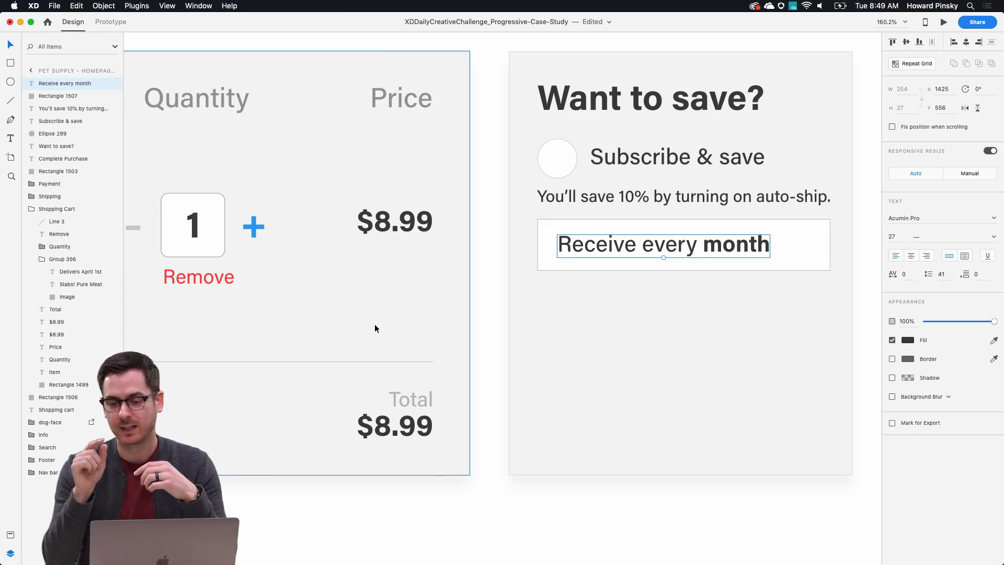
pyautogui.hscroll(-1, 375, 324)
pyautogui.scroll(-4, 374, 324)
pyautogui.hscroll(-8, 374, 325)
pyautogui.scroll(-5, 375, 325)
pyautogui.hscroll(-4, 374, 325)
pyautogui.scroll(-8, 374, 325)
pyautogui.scroll(-4, 375, 325)
pyautogui.scroll(15, 376, 325)
pyautogui.hscroll(-4, 376, 326)
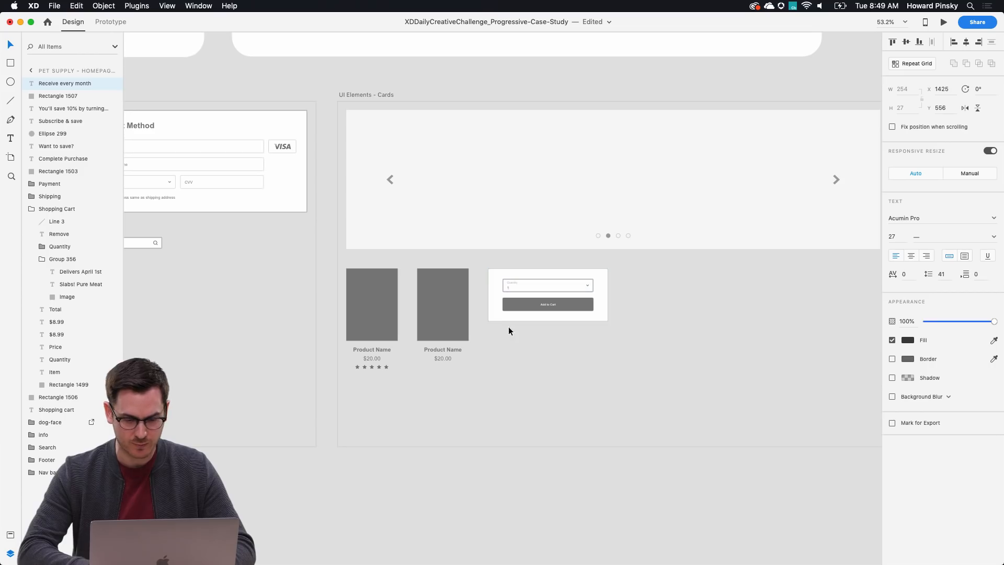
pyautogui.click(602, 301)
pyautogui.press('super+3')
pyautogui.keyDown('super'); pyautogui.click(520, 213); pyautogui.keyUp('super')
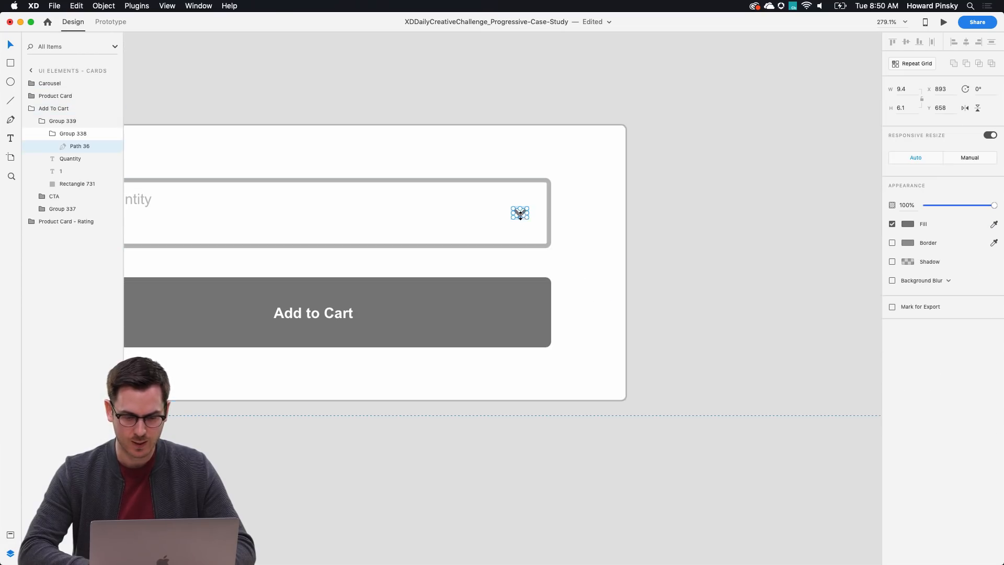
# - Paste the arrow into the shopping cart page, enlarge it to about 18.5 by 12 px, and place it at the right end of the "Receive every month" box
pyautogui.scroll(-6, 632, 223)
pyautogui.scroll(-10, 632, 223)
pyautogui.hscroll(15, 632, 223)
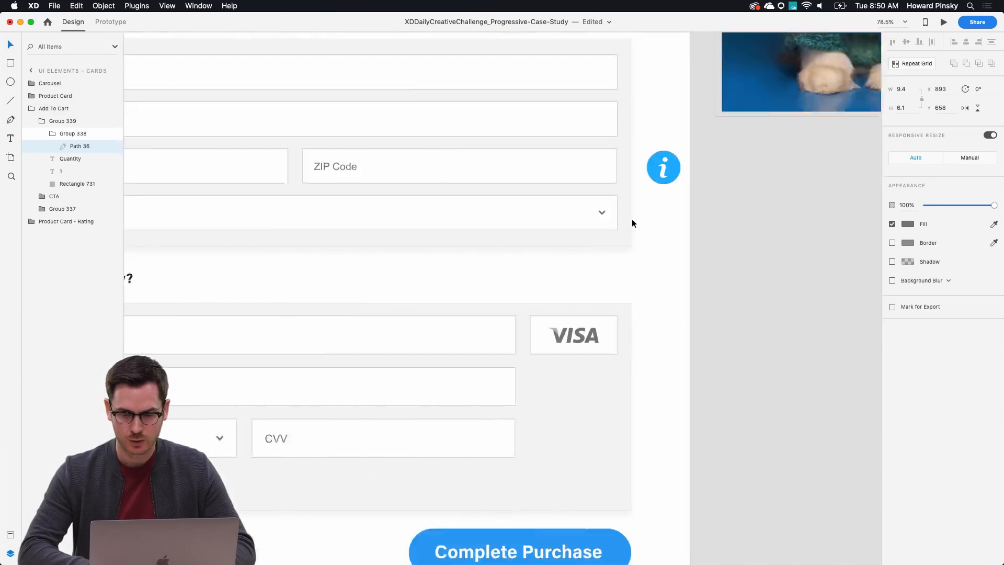
pyautogui.hscroll(10, 631, 224)
pyautogui.hscroll(-15, 632, 218)
pyautogui.scroll(-4, 632, 219)
pyautogui.scroll(8, 507, 112)
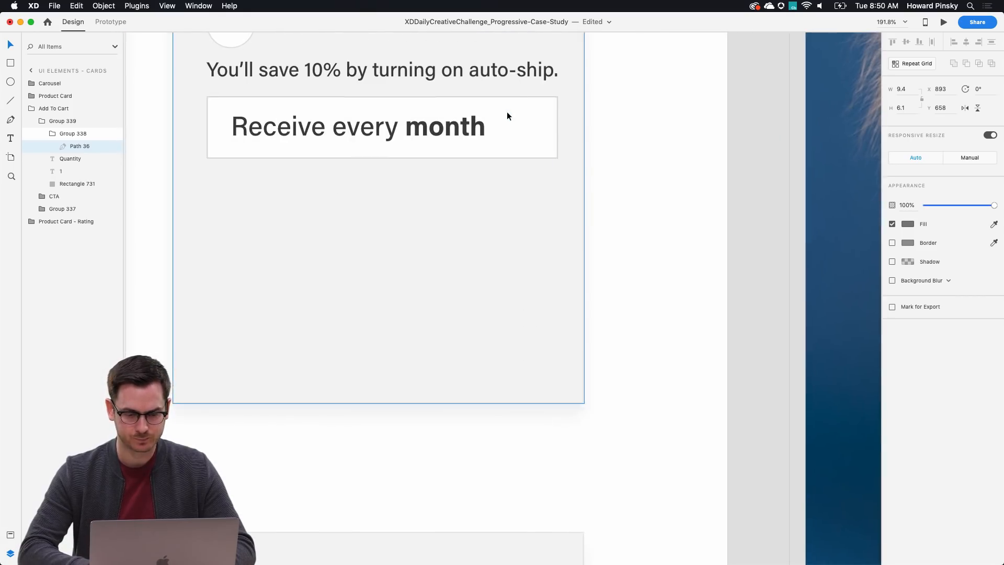
pyautogui.click(514, 132)
pyautogui.press('super+v')
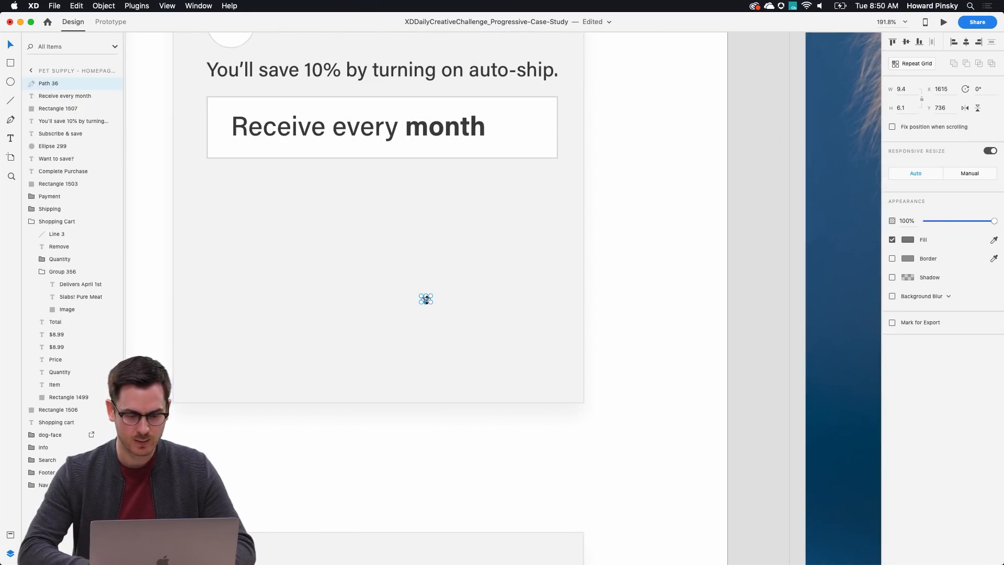
pyautogui.moveTo(426, 299); pyautogui.dragTo(534, 127)
pyautogui.scroll(3, 533, 127)
pyautogui.hscroll(-4, 534, 127)
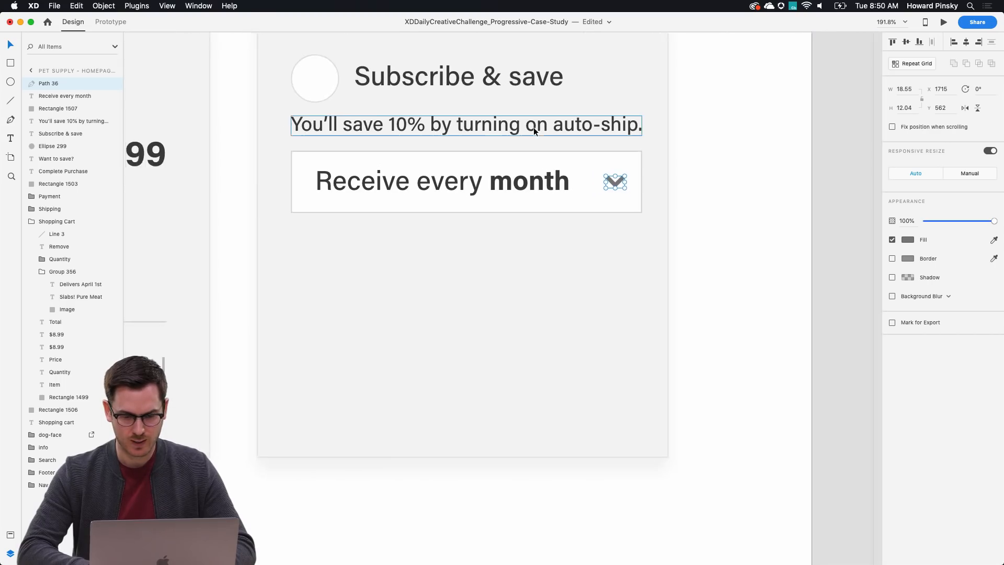
# - Darken the fill of the dropdown arrow to a deeper gray
pyautogui.click(906, 241)
pyautogui.moveTo(784, 232); pyautogui.dragTo(785, 240)
pyautogui.click(943, 382)
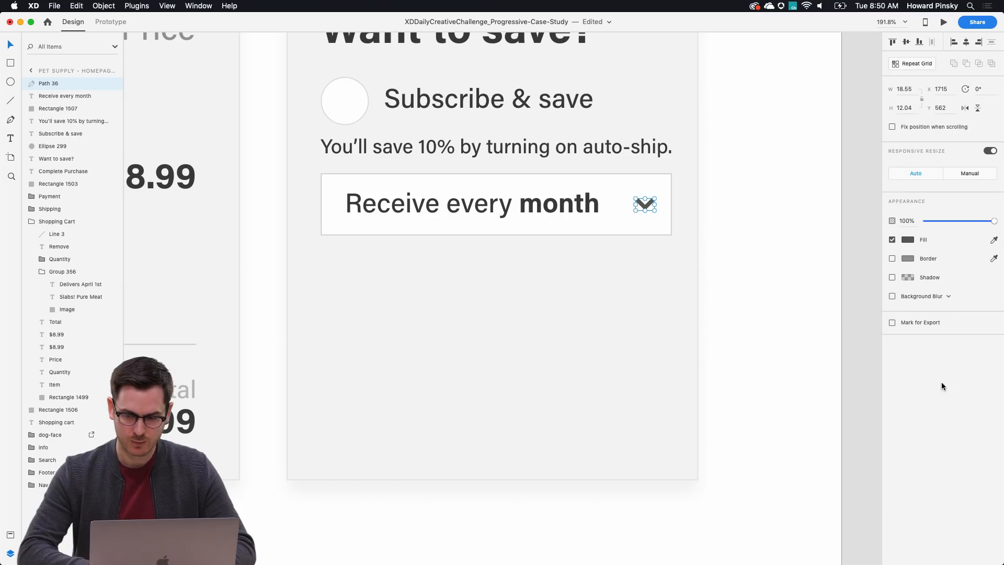
pyautogui.hscroll(-2, 602, 227)
pyautogui.scroll(1, 602, 227)
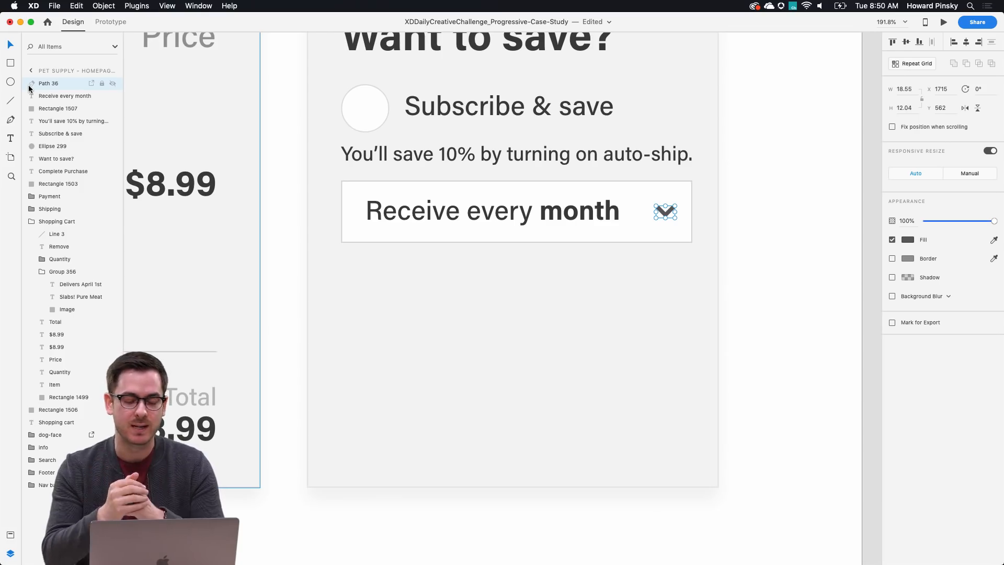
pyautogui.click(10, 82)
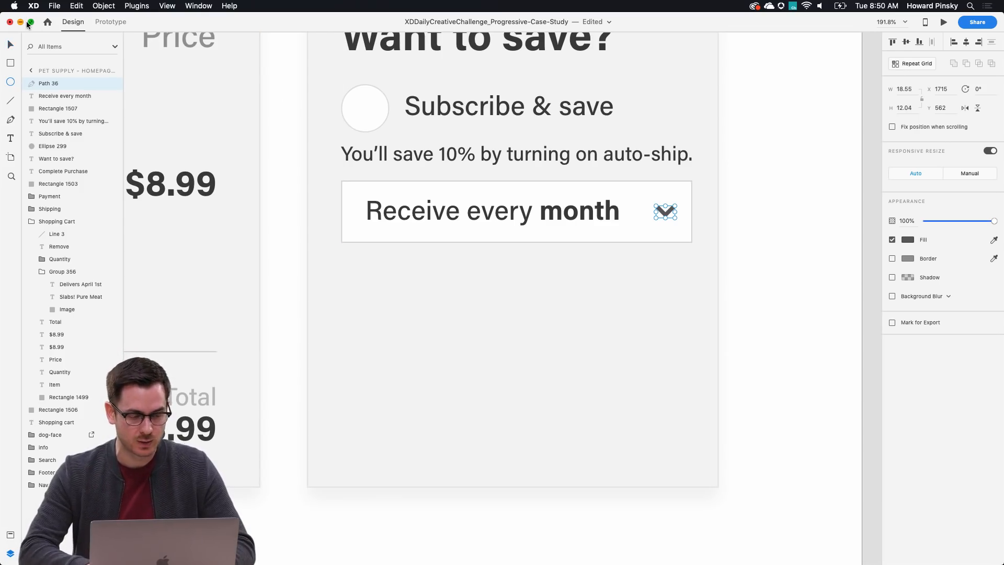
pyautogui.click(365, 108)
pyautogui.keyDown('shift'); pyautogui.click(463, 112); pyautogui.keyUp('shift')
pyautogui.moveTo(463, 112); pyautogui.dragTo(463, 335)
pyautogui.press('cmd+z')
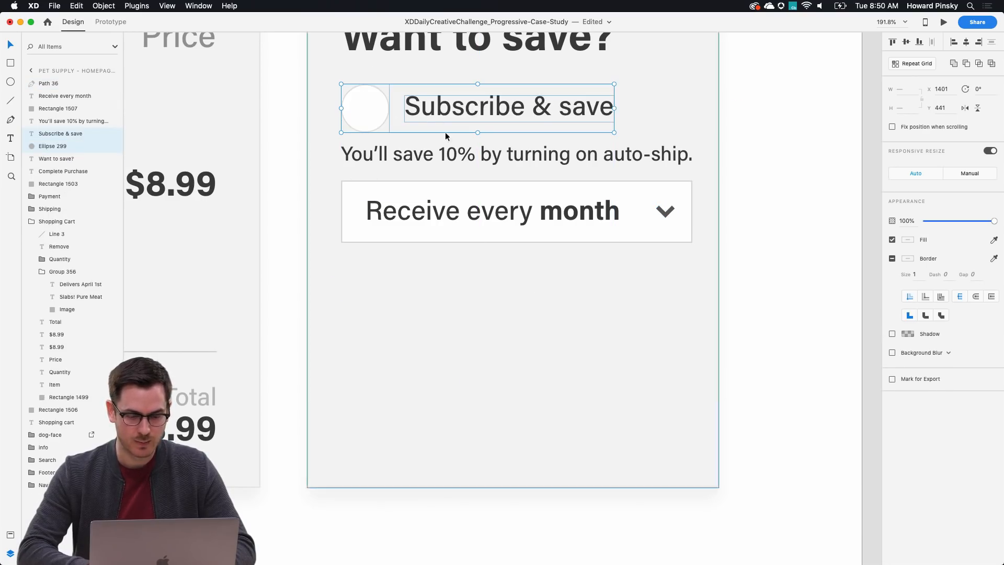
# - Duplicate the circle, "Subscribe & save" label and auto-ship text together, placing the copies below the "Receive every month" box
pyautogui.click(437, 158)
pyautogui.keyDown('shift'); pyautogui.click(440, 120); pyautogui.keyUp('shift')
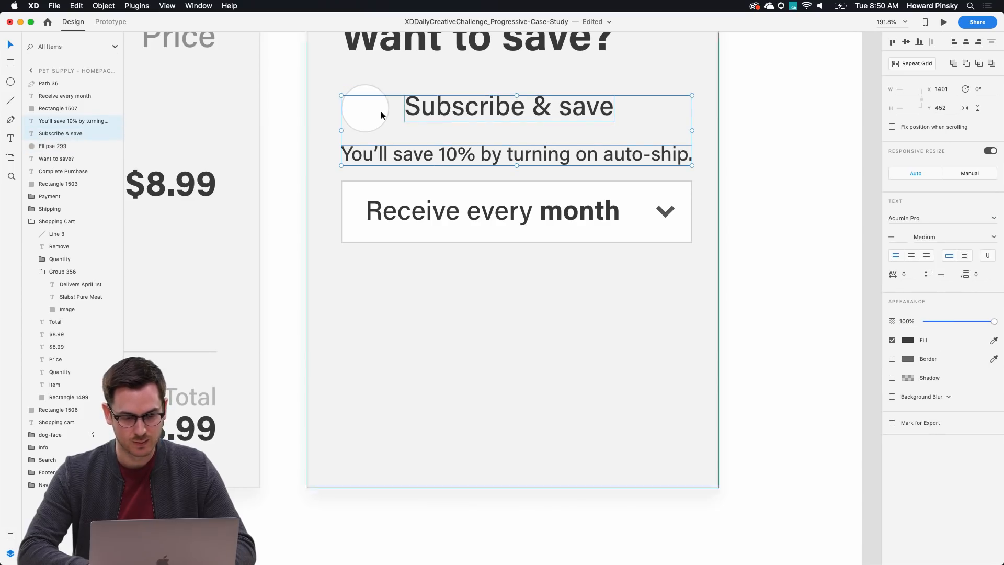
pyautogui.keyDown('shift'); pyautogui.click(387, 114); pyautogui.keyUp('shift')
pyautogui.moveTo(447, 111); pyautogui.dragTo(457, 346)
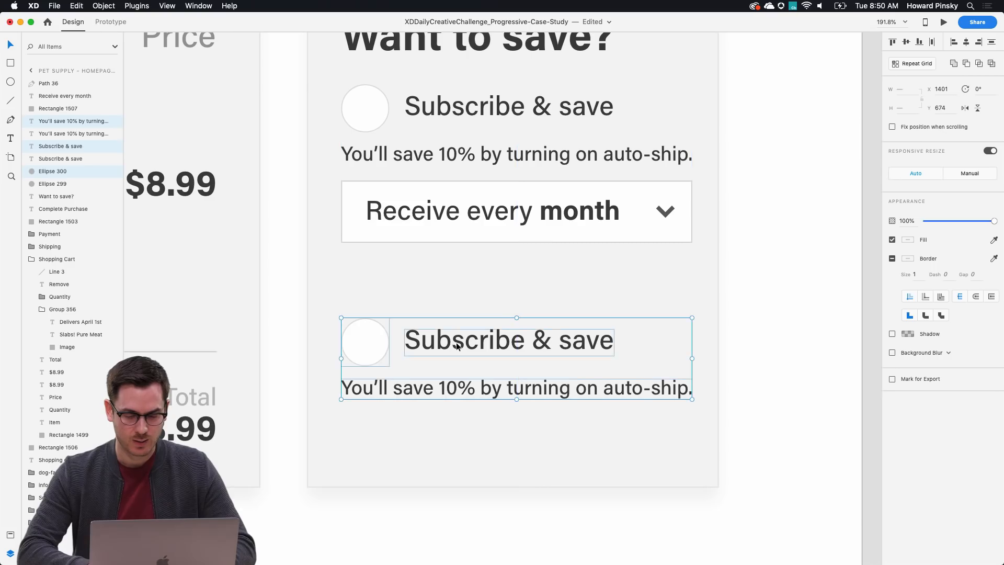
# - Reword the copied label as "Nah, I'm good" and the copied text beneath it as "You'll receive this product once."
pyautogui.doubleClick(456, 342)
pyautogui.write('Nah, ')
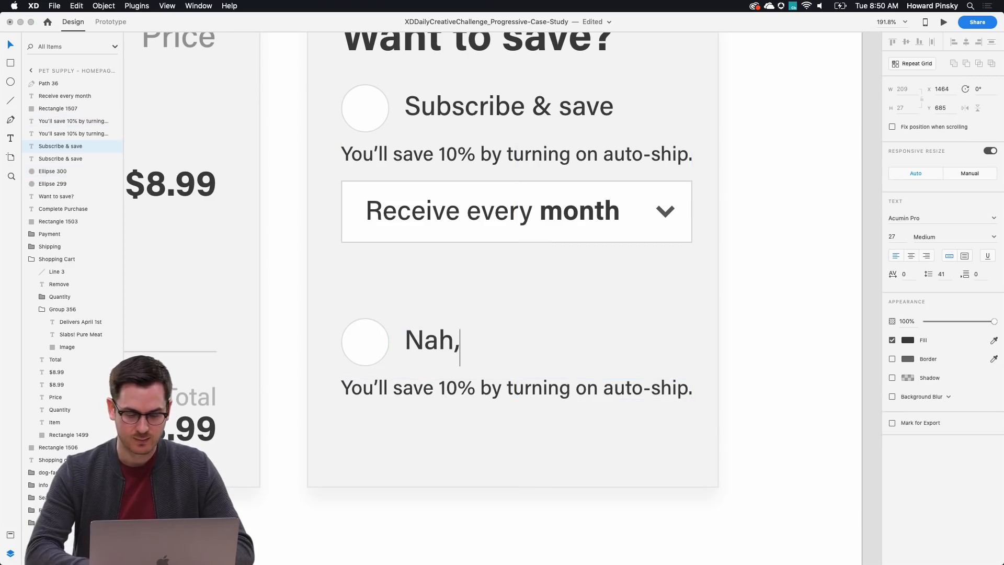
pyautogui.write("I'm good")
pyautogui.press('Escape')
pyautogui.doubleClick(436, 389)
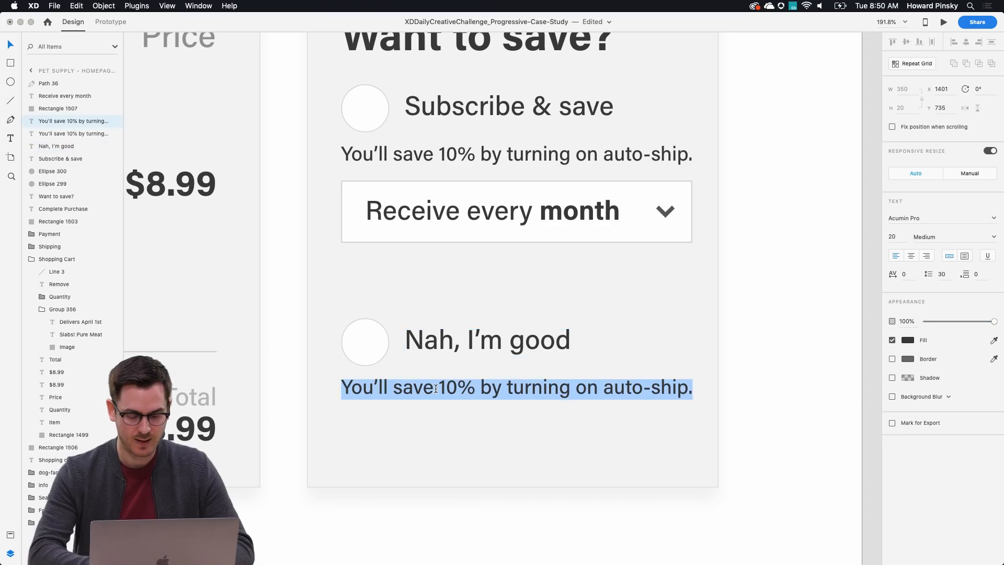
pyautogui.write("You'll receive this")
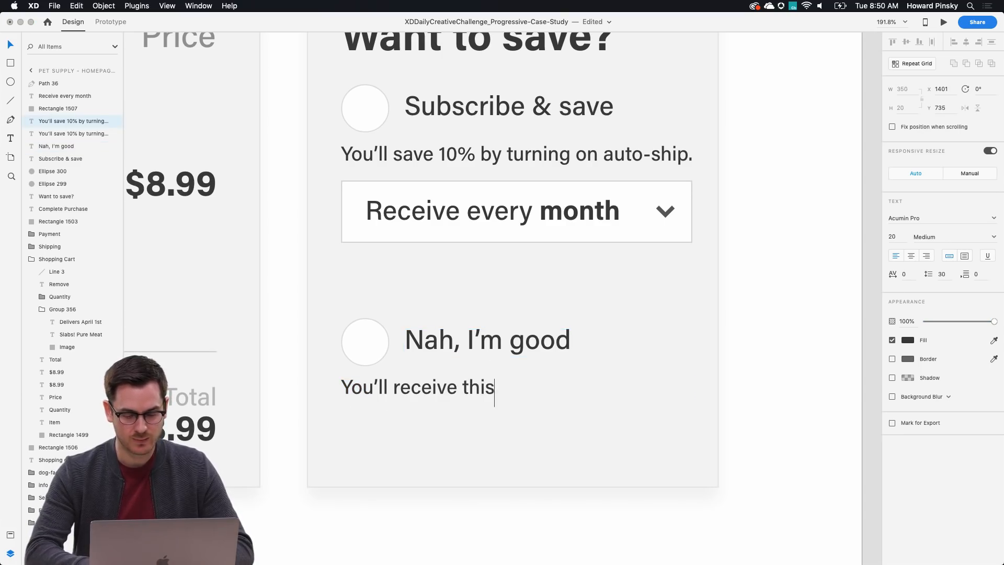
pyautogui.write(' product once')
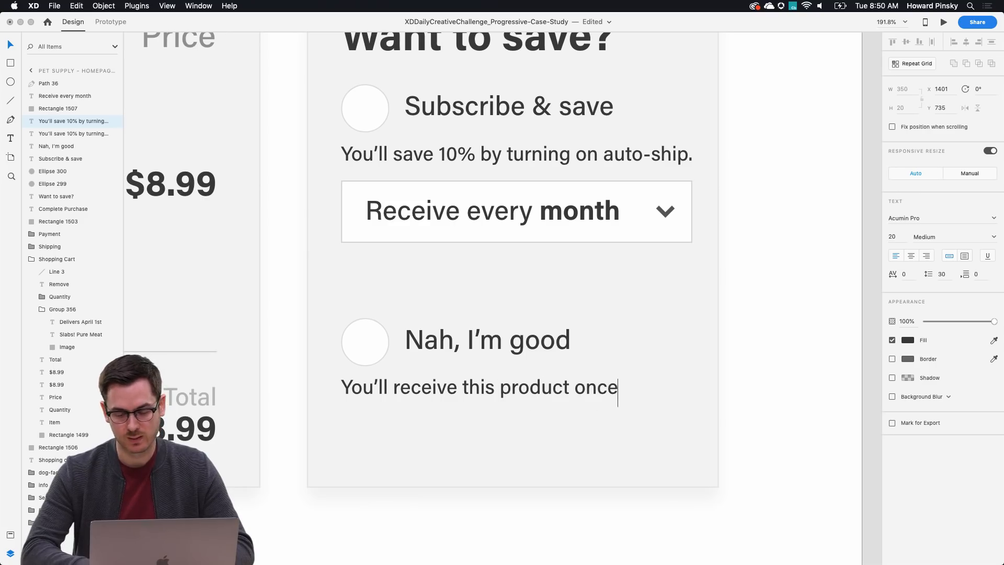
pyautogui.write('.')
pyautogui.press('Escape')
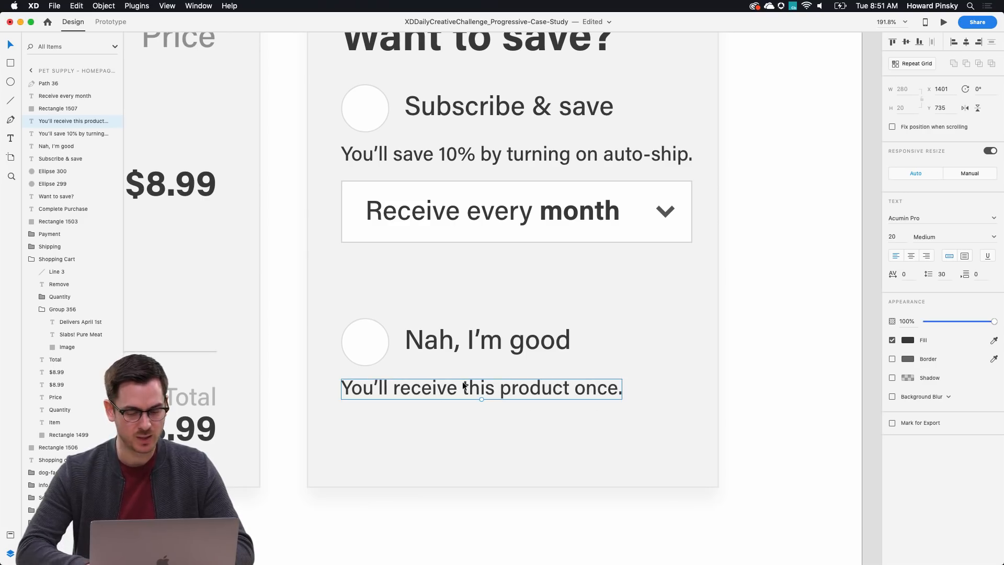
# - Draw a 350 px horizontal divider line between the two options with a light gray #D5D5D5 border
pyautogui.press('l')
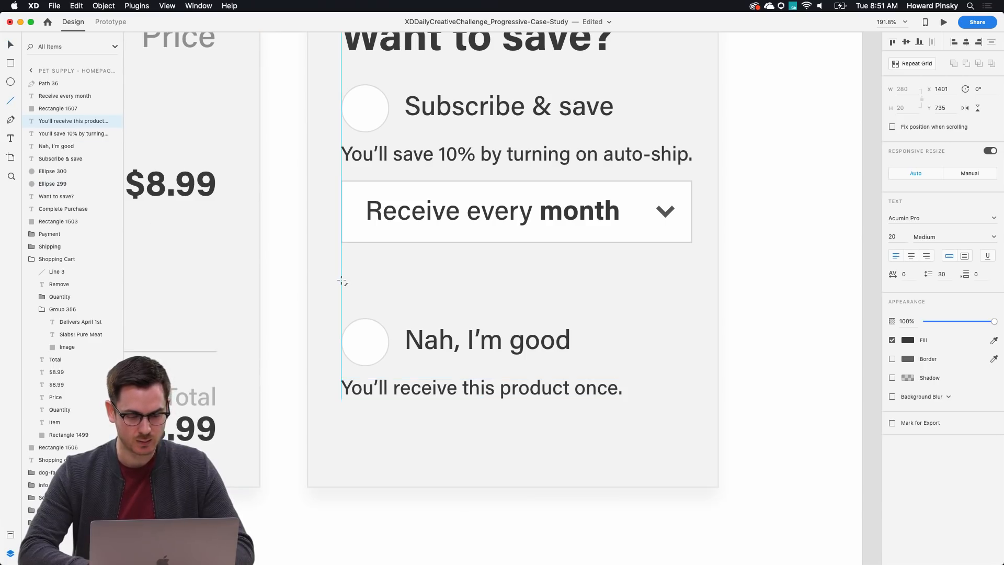
pyautogui.moveTo(342, 281); pyautogui.dragTo(537, 281)
pyautogui.moveTo(653, 282); pyautogui.dragTo(693, 279)
pyautogui.click(909, 239)
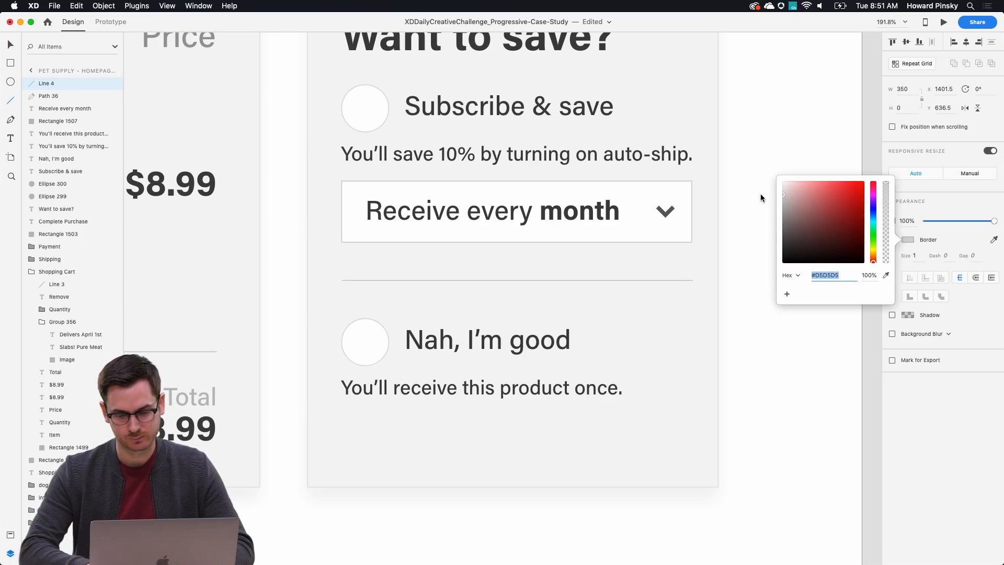
pyautogui.click(941, 386)
pyautogui.press('v')
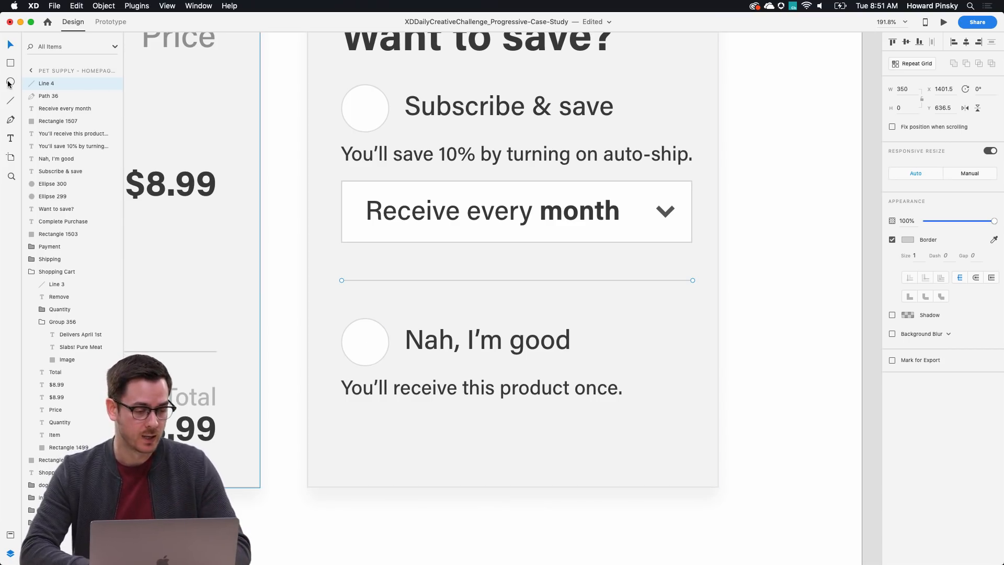
# - Duplicate the circle beside "Nah, I'm good" in place and shrink the copy around its center to 30 by 30 px
pyautogui.click(370, 355)
pyautogui.press('super+d')
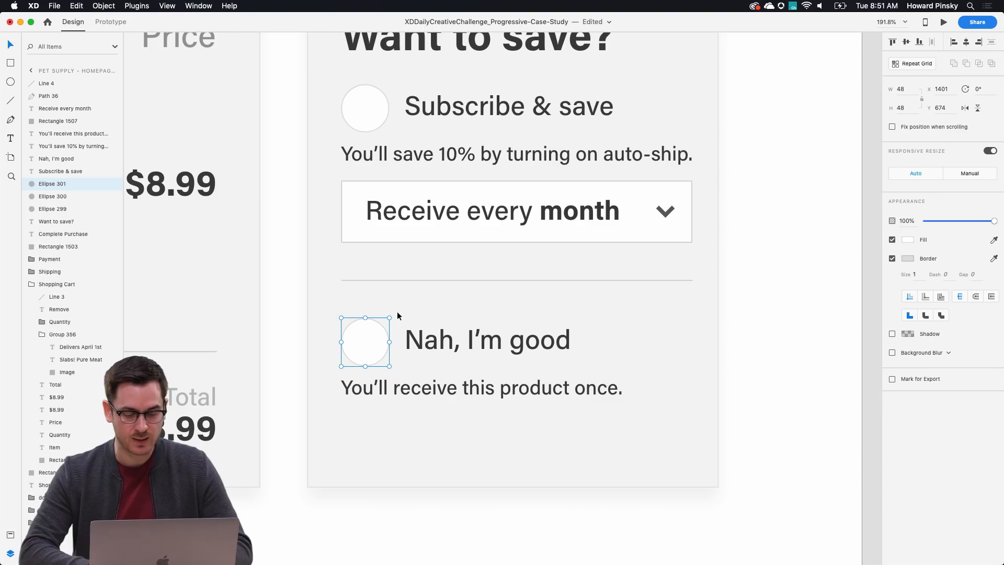
pyautogui.scroll(5, 374, 345)
pyautogui.moveTo(418, 270); pyautogui.dragTo(392, 292)
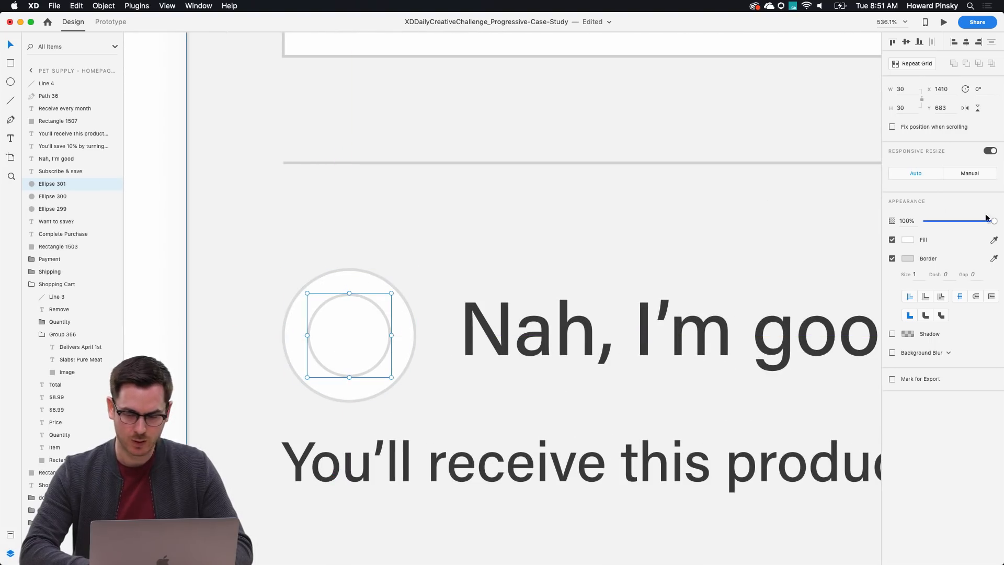
# - Fill the inner circle with dark gray #343434, remove its border, and shrink it around its center to 24 by 24 px
pyautogui.click(910, 237)
pyautogui.moveTo(814, 265); pyautogui.dragTo(772, 255)
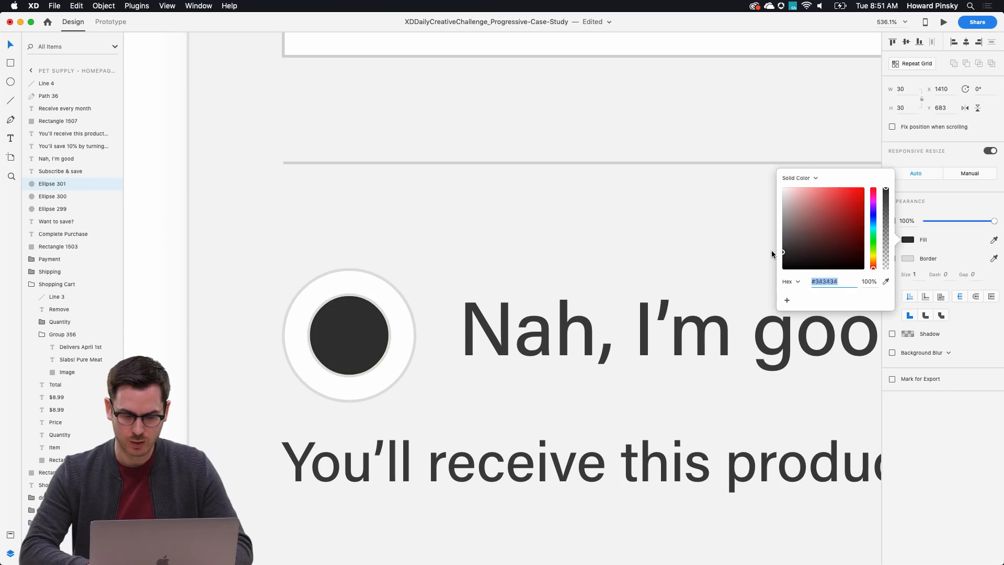
pyautogui.click(912, 351)
pyautogui.click(893, 259)
pyautogui.scroll(-3, 547, 287)
pyautogui.moveTo(440, 292); pyautogui.dragTo(433, 296)
pyautogui.scroll(-10, 434, 296)
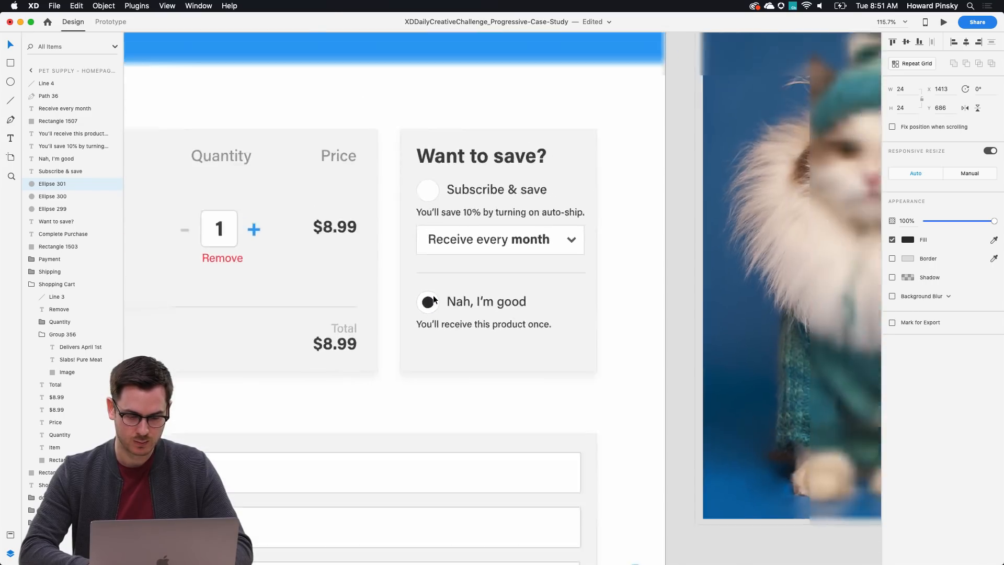
pyautogui.scroll(4, 509, 274)
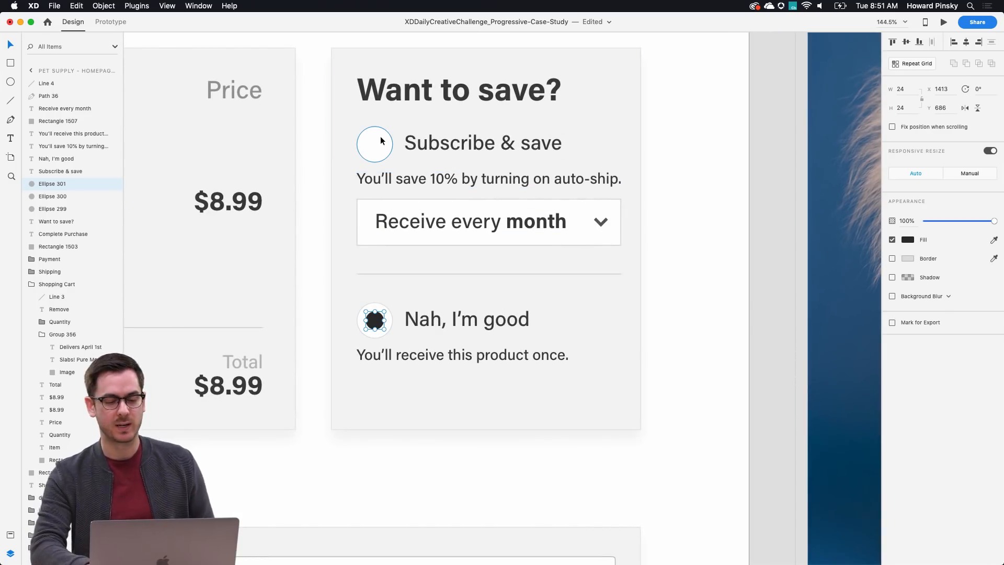
pyautogui.scroll(-2, 526, 243)
pyautogui.scroll(-5, 525, 240)
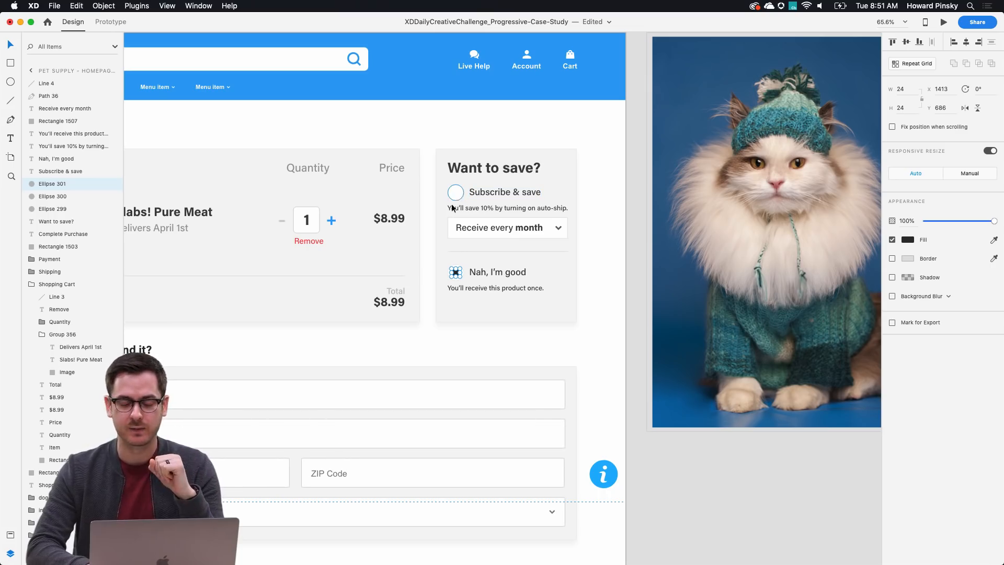
pyautogui.click(389, 303)
pyautogui.scroll(3, 389, 303)
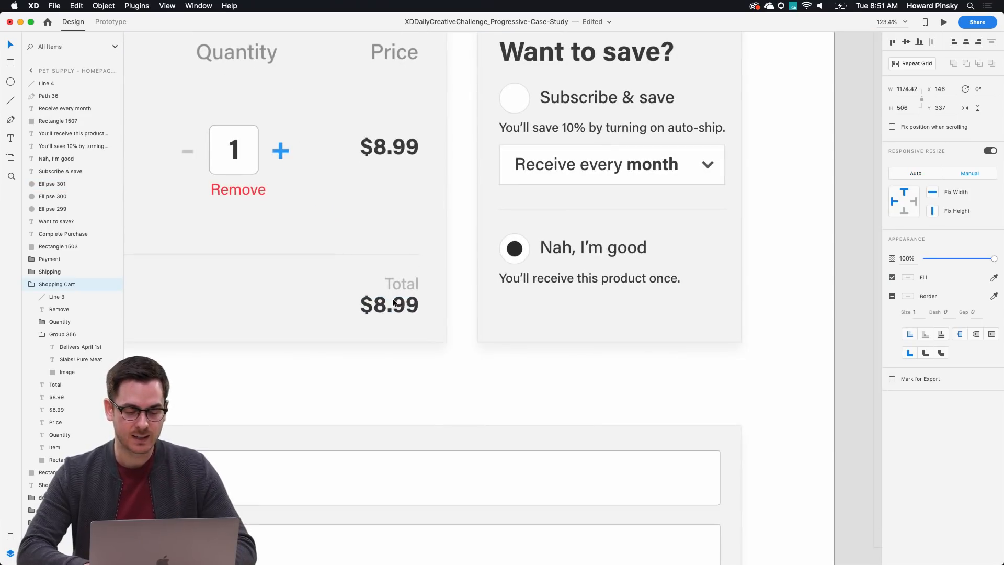
pyautogui.press('super+3')
pyautogui.scroll(2, 399, 305)
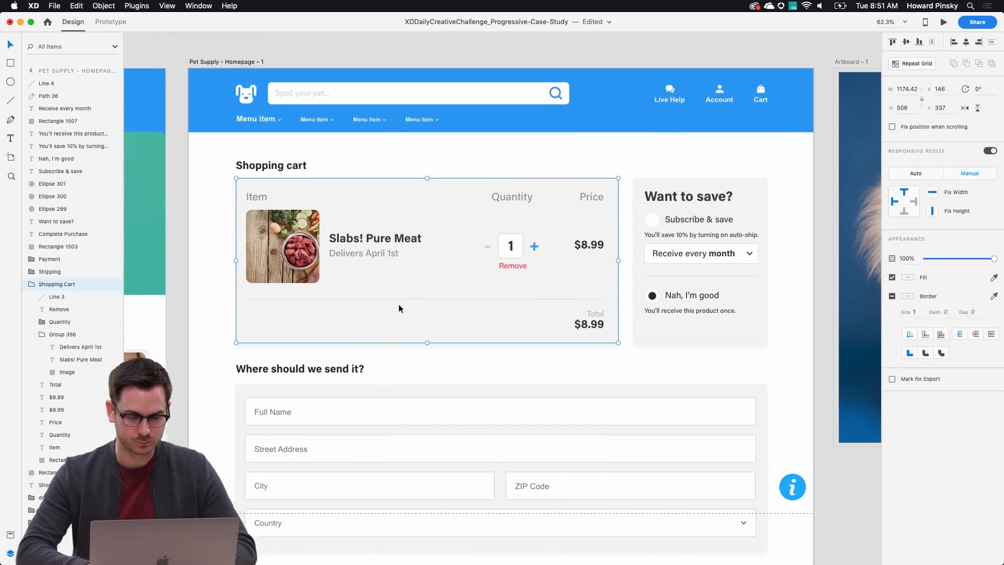
# - Duplicate the Pet Supply - Homepage - 1 artboard and move the copy to an empty area at about X 8404, Y 3210
pyautogui.click(259, 70)
pyautogui.click(206, 67)
pyautogui.press('super+d')
pyautogui.scroll(-5, 452, 113)
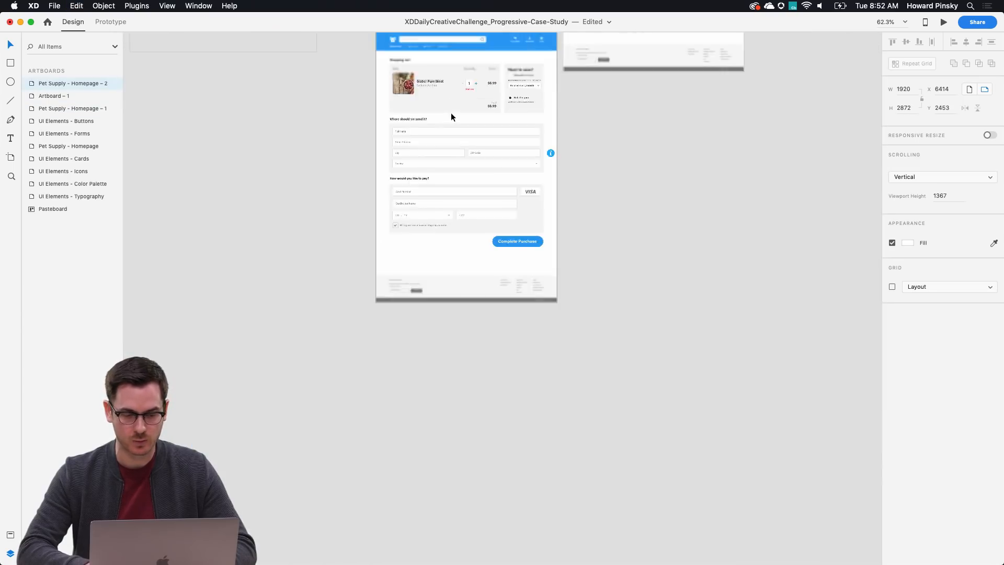
pyautogui.scroll(5, 452, 113)
pyautogui.hscroll(-3, 451, 114)
pyautogui.hscroll(3, 452, 113)
pyautogui.moveTo(451, 304); pyautogui.dragTo(375, 381)
# - On the duplicated artboard, move the shipping section, payment section and Complete Purchase button down together to Y 1040
pyautogui.hscroll(5, 515, 281)
pyautogui.scroll(5, 396, 450)
pyautogui.scroll(-10, 396, 450)
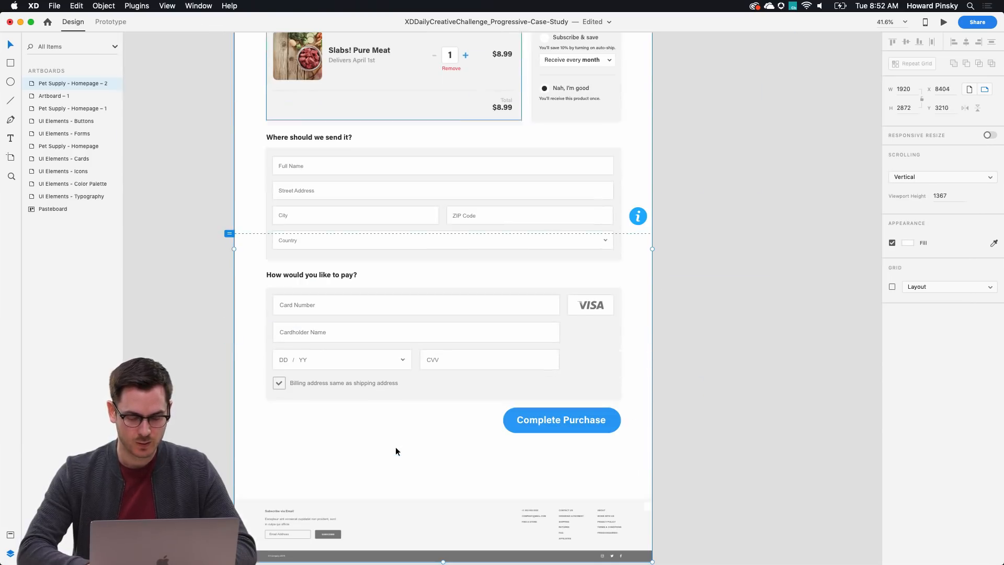
pyautogui.click(359, 197)
pyautogui.keyDown('shift'); pyautogui.click(378, 319); pyautogui.keyUp('shift')
pyautogui.keyDown('shift'); pyautogui.click(592, 424); pyautogui.keyUp('shift')
pyautogui.moveTo(530, 212); pyautogui.dragTo(527, 235)
pyautogui.press('super+z')
pyautogui.keyDown('shift'); pyautogui.click(609, 425); pyautogui.keyUp('shift')
pyautogui.moveTo(514, 166); pyautogui.dragTo(509, 193)
pyautogui.scroll(5, 485, 87)
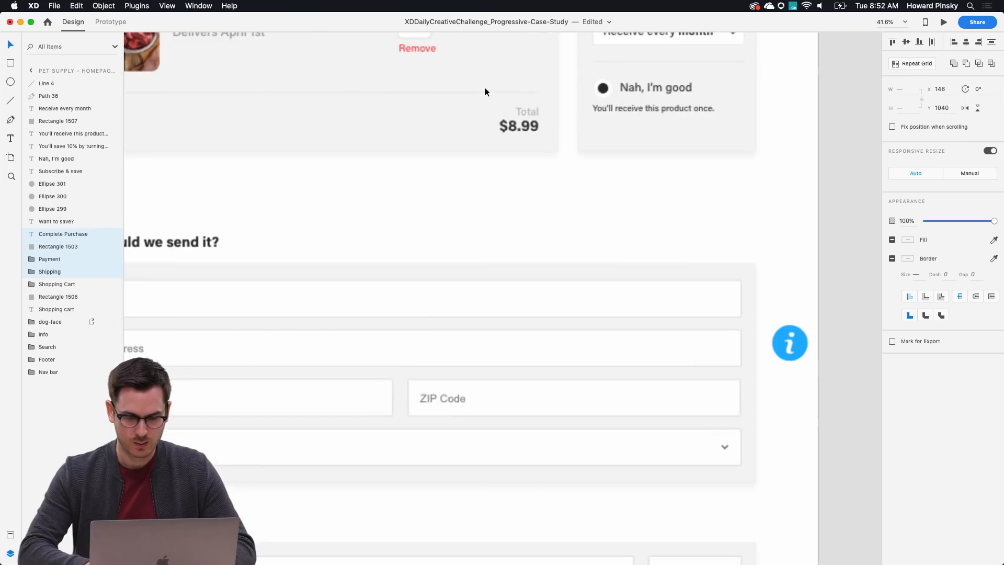
# - Stretch the background panel of the shopping cart section downward to a height of 572
pyautogui.click(356, 133)
pyautogui.hscroll(-3, 356, 133)
pyautogui.doubleClick(435, 179)
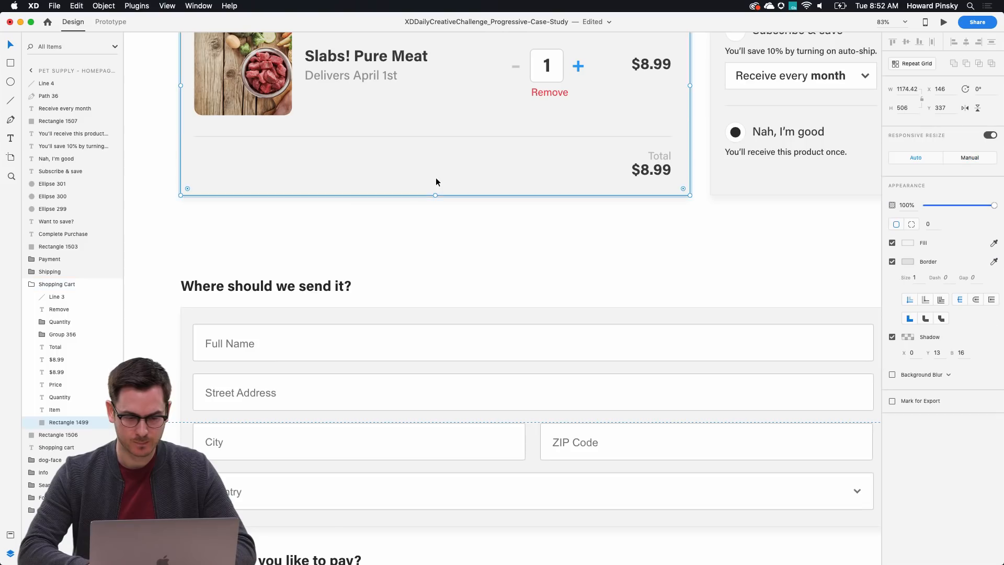
pyautogui.moveTo(436, 195); pyautogui.dragTo(437, 224)
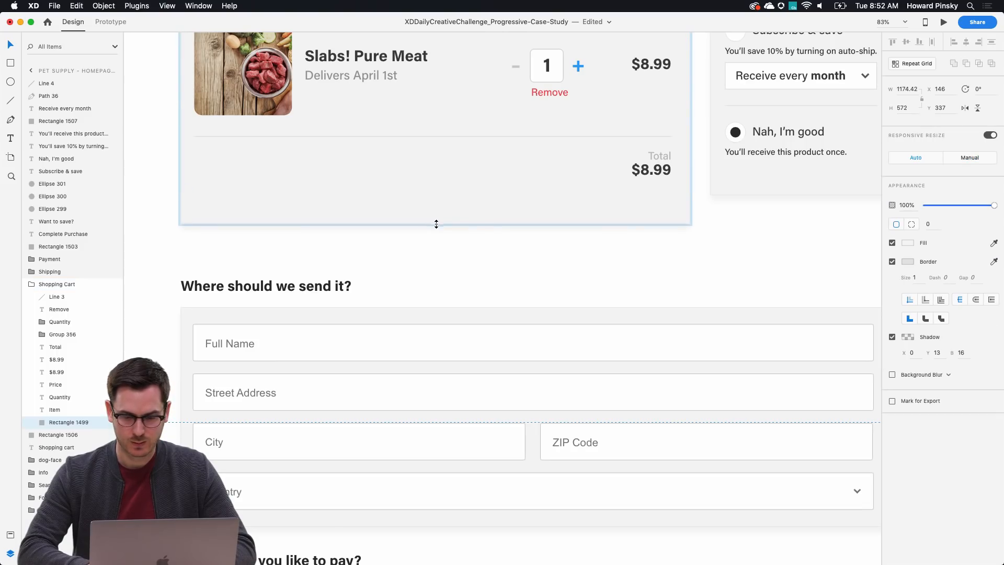
# - Move the Total label and its amount together down to Y 815 in the enlarged cart panel
pyautogui.click(664, 169)
pyautogui.keyDown('shift'); pyautogui.click(660, 158); pyautogui.keyUp('shift')
pyautogui.moveTo(659, 155); pyautogui.dragTo(659, 186)
pyautogui.scroll(2, 659, 186)
pyautogui.hscroll(2, 659, 186)
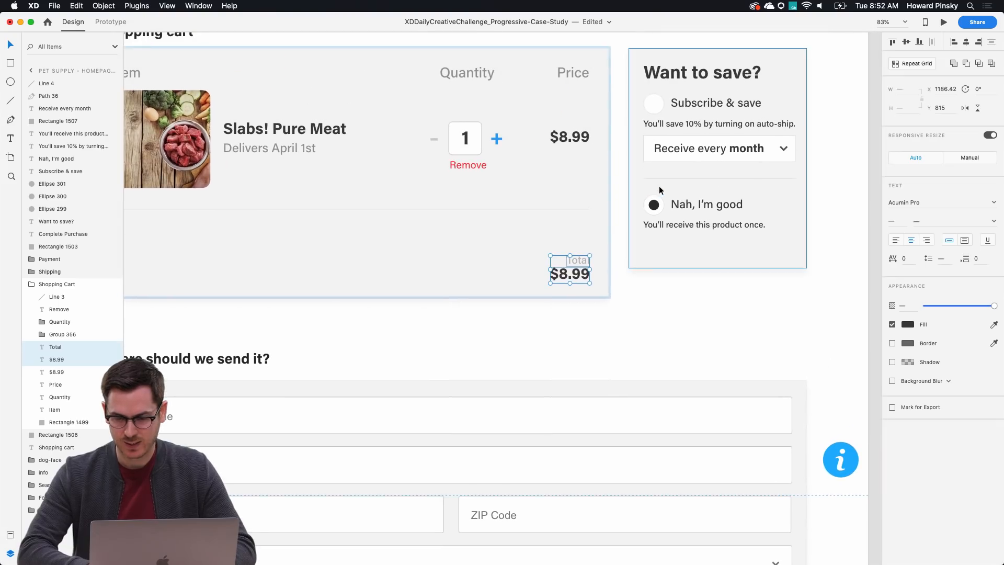
# - Open the total amount for editing and calculate 8.99-.90 in Spotlight
pyautogui.scroll(3, 516, 252)
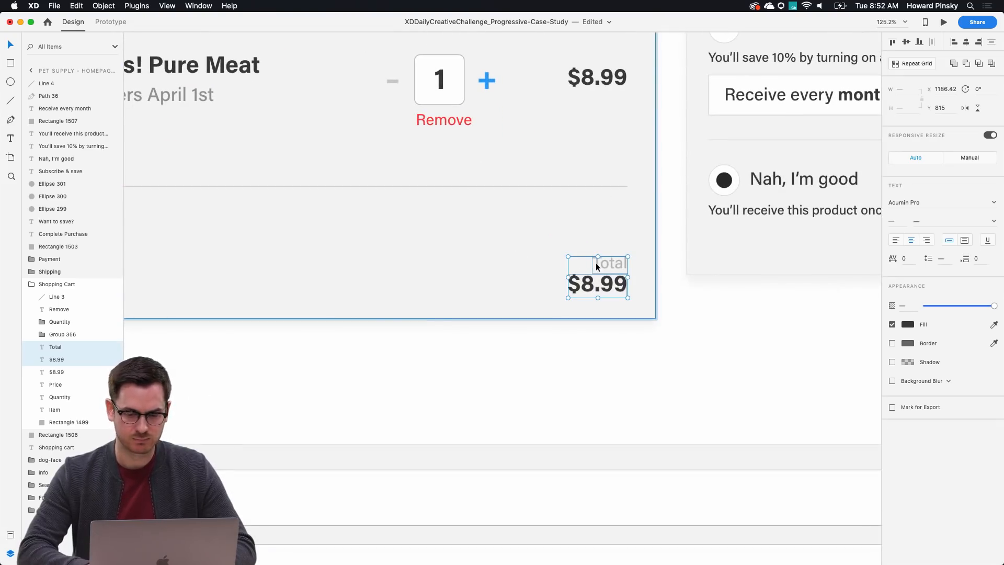
pyautogui.doubleClick(614, 285)
pyautogui.press('super+space')
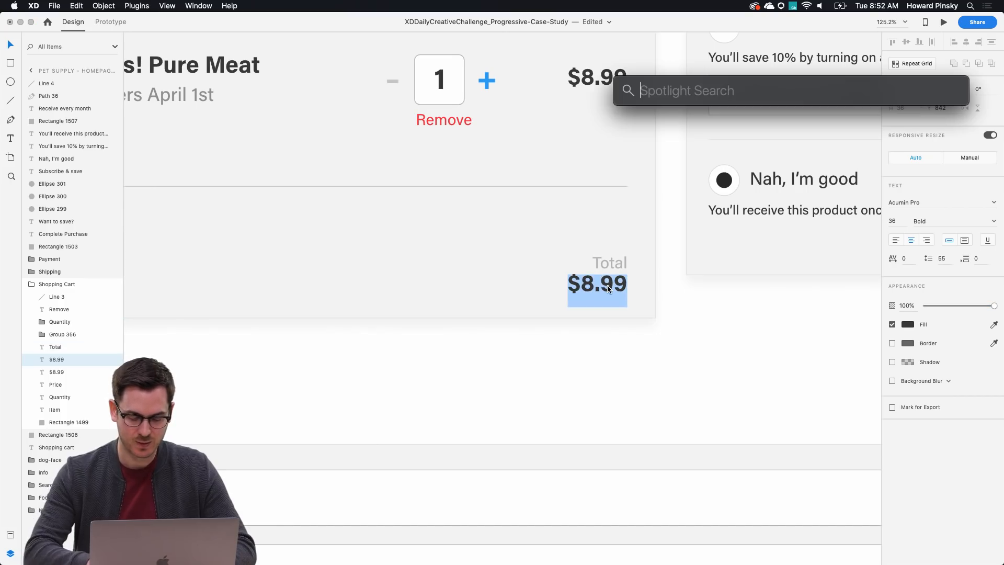
pyautogui.write('8.99-90')
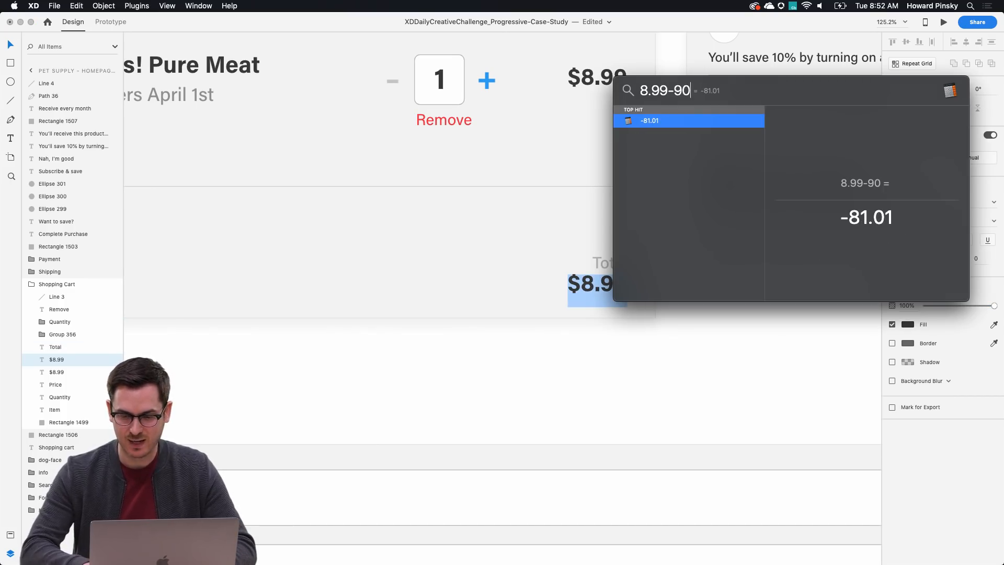
pyautogui.press('BackSpace')
pyautogui.press('BackSpace')
pyautogui.write('.90')
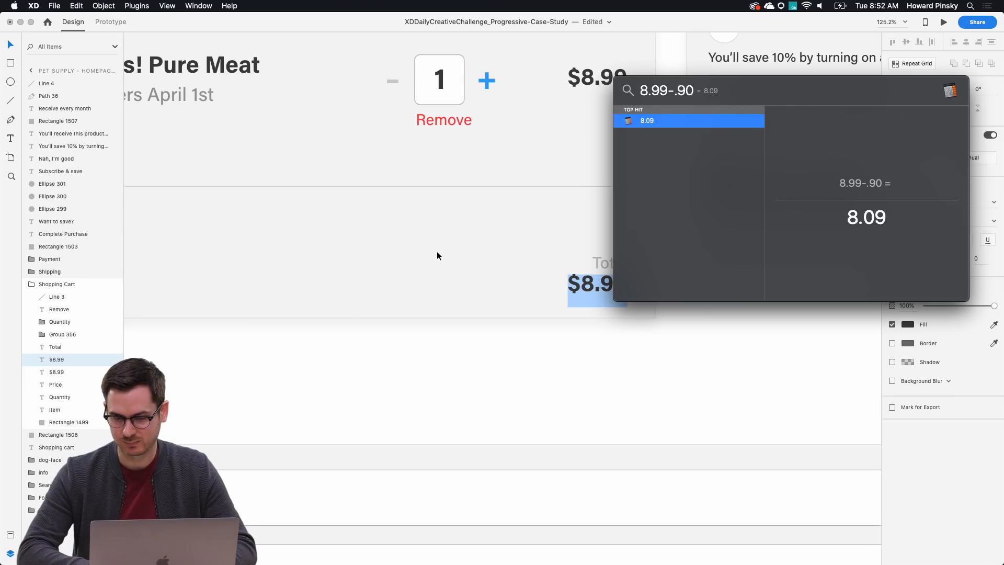
pyautogui.press('Escape')
# - Change the cart's total amount to $8.09
pyautogui.click(612, 285)
pyautogui.press('BackSpace')
pyautogui.write('0')
pyautogui.press('Escape')
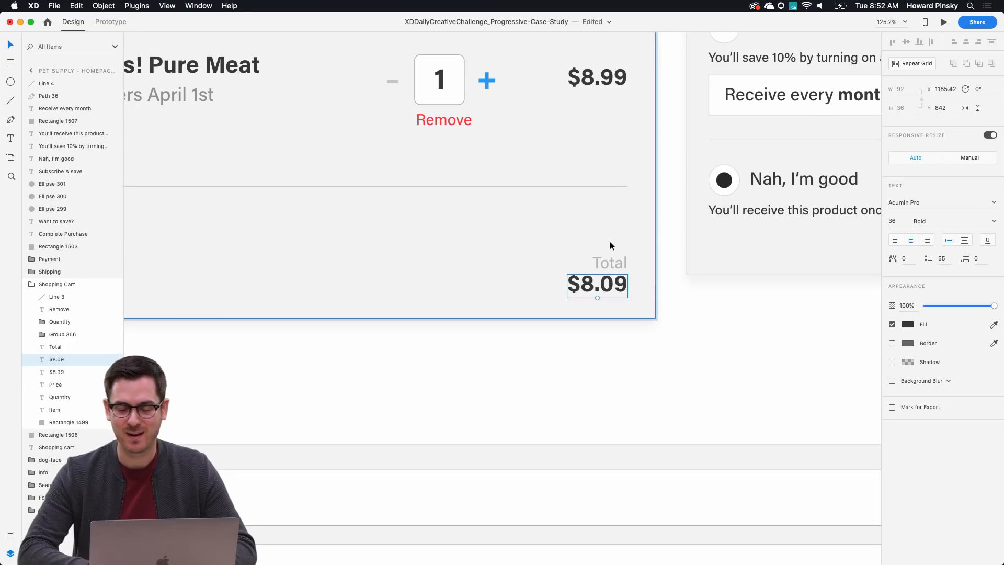
# - Duplicate the Total label with its amount and place the copy directly above, with the label at Y 731
pyautogui.scroll(2, 610, 241)
pyautogui.press('alt')
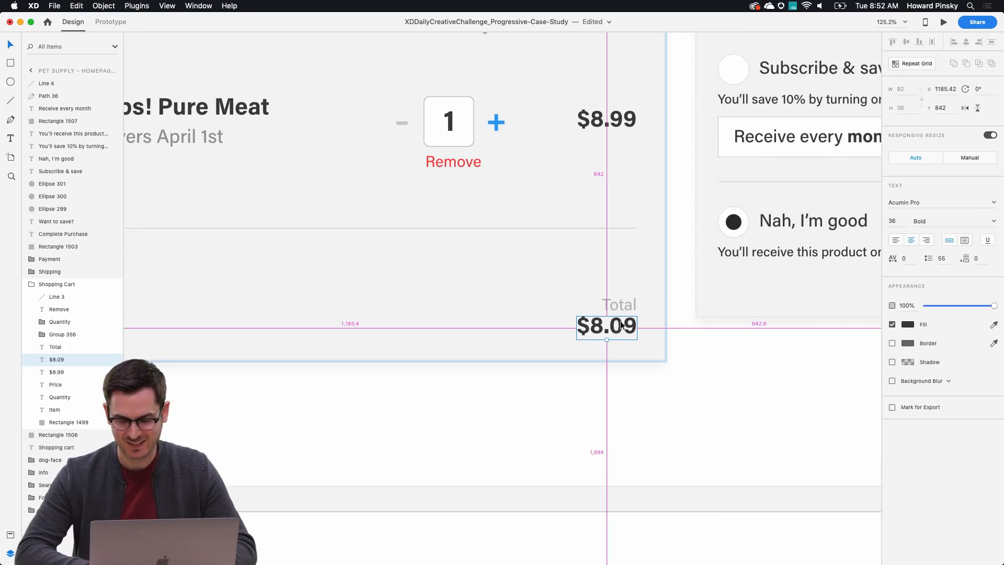
pyautogui.keyDown('shift'); pyautogui.click(624, 309); pyautogui.keyUp('shift')
pyautogui.moveTo(625, 329); pyautogui.dragTo(626, 275)
pyautogui.doubleClick(624, 250)
pyautogui.write('Subscribe')
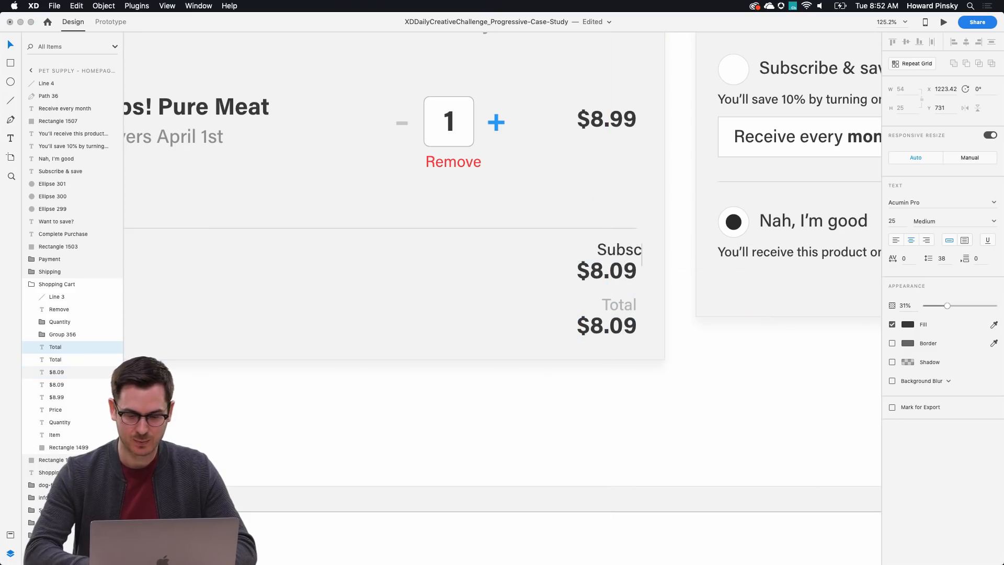
pyautogui.press('Escape')
pyautogui.press('super+z')
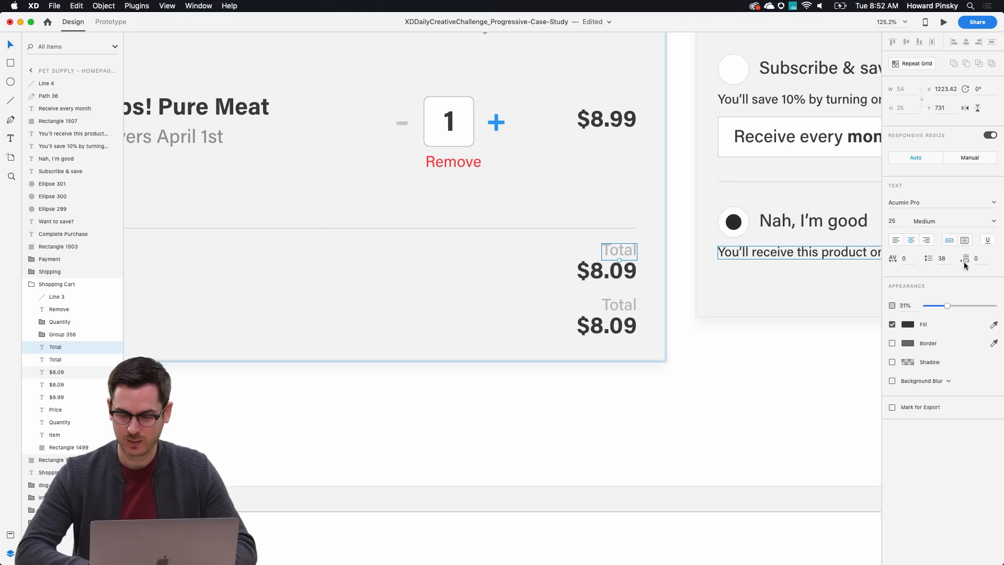
# - Change the upper Total label's text to "Subscribe & save discount"
pyautogui.doubleClick(623, 251)
pyautogui.write('Subscribe & save disctoun')
pyautogui.press('BackSpace')
pyautogui.press('BackSpace')
pyautogui.press('BackSpace')
pyautogui.press('BackSpace')
pyautogui.write('ount')
pyautogui.press('Escape')
# - Change the amount under the discount label to $.90 and align its right edge with the total at X 1207.42
pyautogui.click(615, 276)
pyautogui.doubleClick(614, 276)
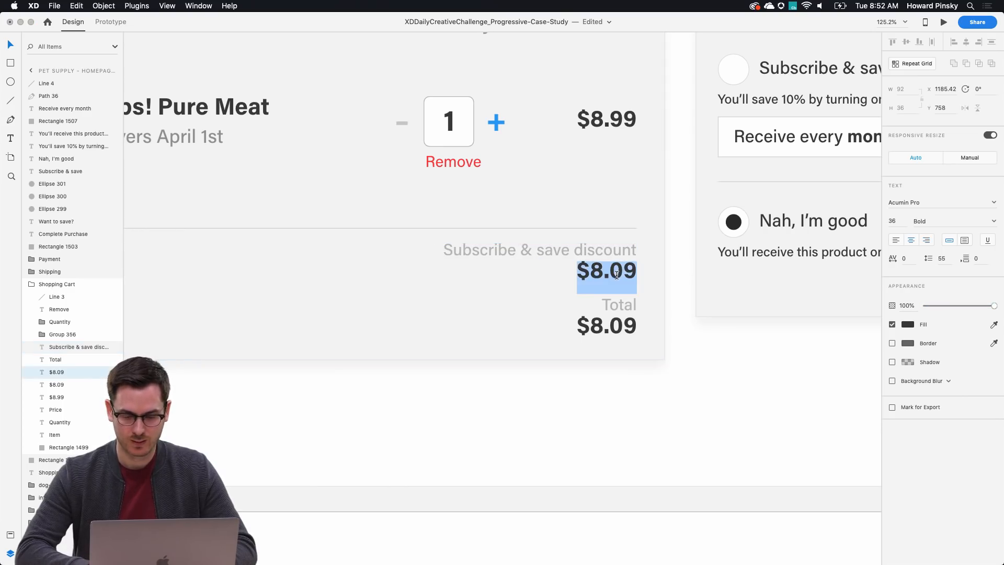
pyautogui.moveTo(590, 275); pyautogui.dragTo(636, 271)
pyautogui.write('.90')
pyautogui.press('Escape')
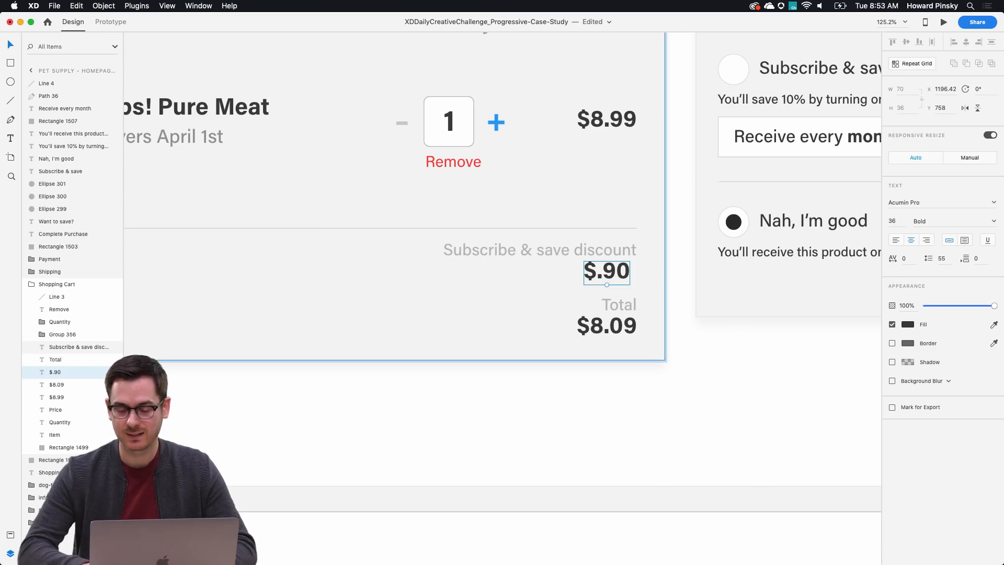
pyautogui.moveTo(614, 271); pyautogui.dragTo(621, 271)
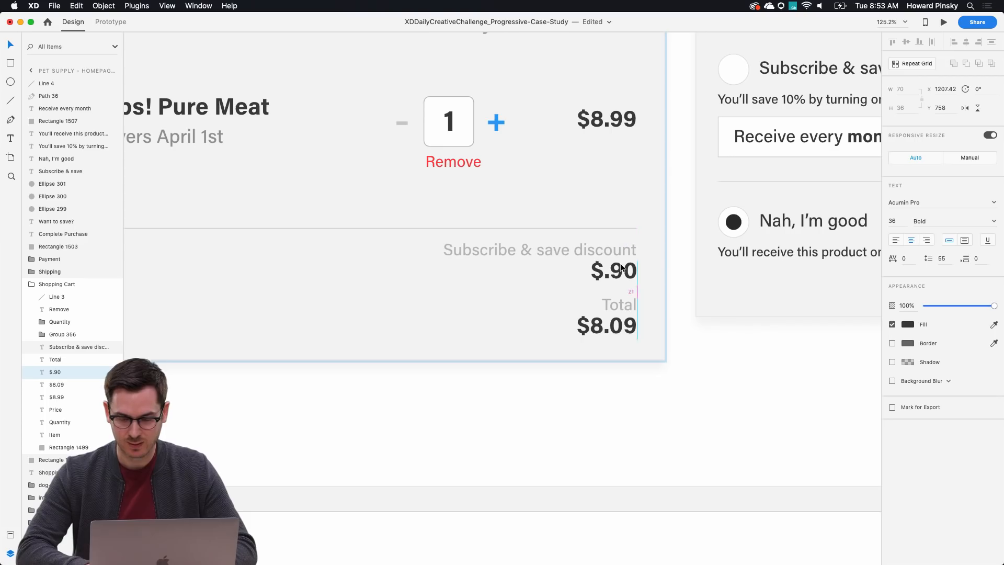
# - Color the $.90 discount amount red, about #E64B4B
pyautogui.click(906, 326)
pyautogui.click(837, 280)
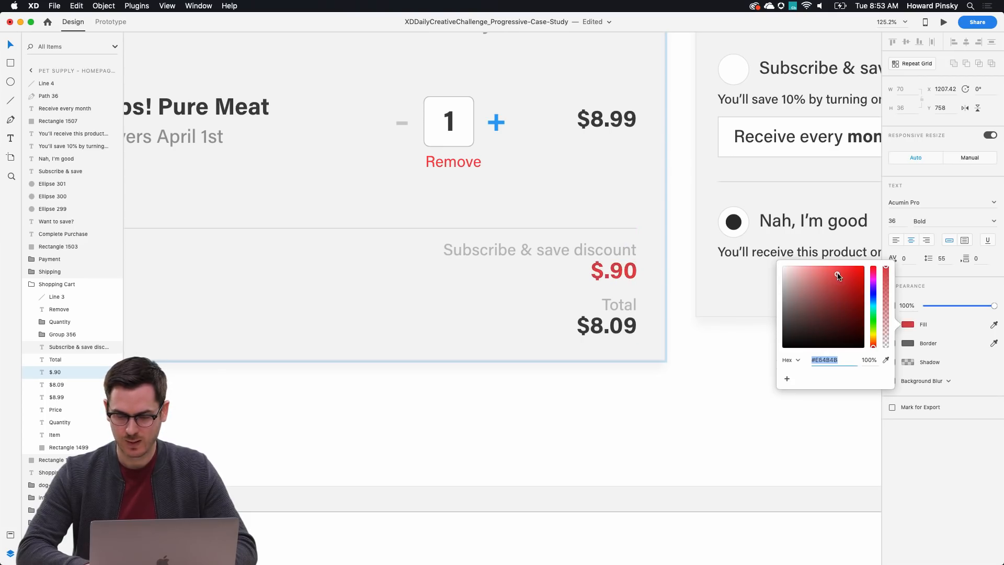
pyautogui.click(699, 298)
# - Move the dark inner circle from the "Nah, I'm good" option up into the "Subscribe & save" circle at Y 453
pyautogui.scroll(-3, 700, 298)
pyautogui.hscroll(2, 699, 298)
pyautogui.scroll(5, 680, 245)
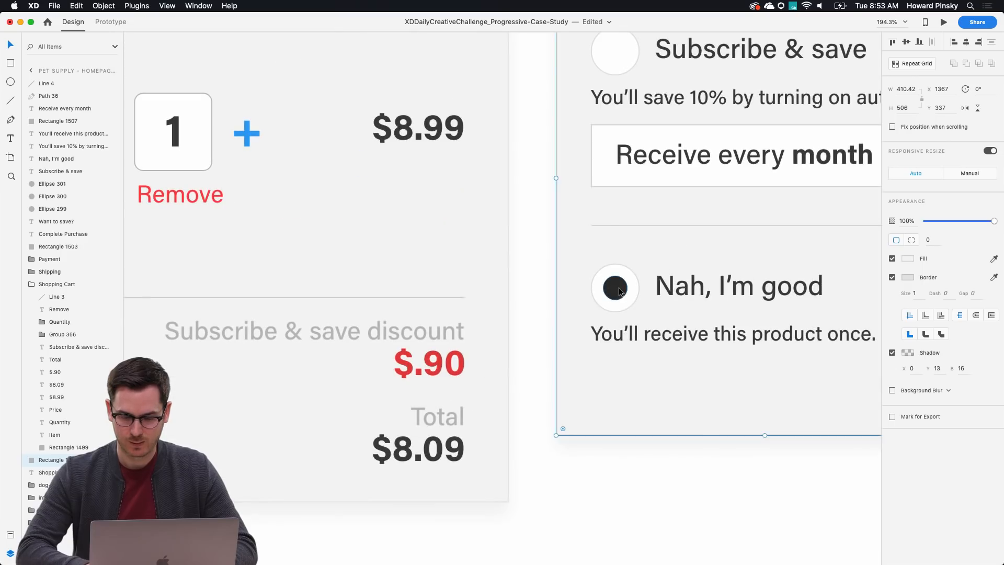
pyautogui.click(621, 290)
pyautogui.press('Escape')
pyautogui.doubleClick(618, 289)
pyautogui.press('Escape')
pyautogui.moveTo(616, 288); pyautogui.dragTo(621, 54)
pyautogui.scroll(-10, 620, 67)
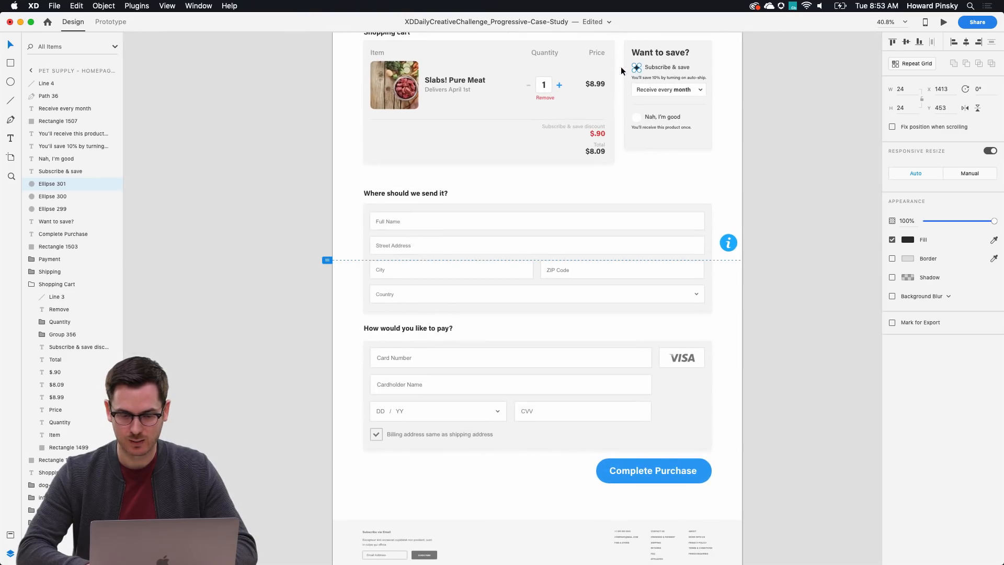
# - Move the shipping section, payment section and Complete Purchase button up together to Y 980
pyautogui.click(401, 264)
pyautogui.keyDown('shift'); pyautogui.click(423, 367); pyautogui.keyUp('shift')
pyautogui.keyDown('shift'); pyautogui.click(660, 470); pyautogui.keyUp('shift')
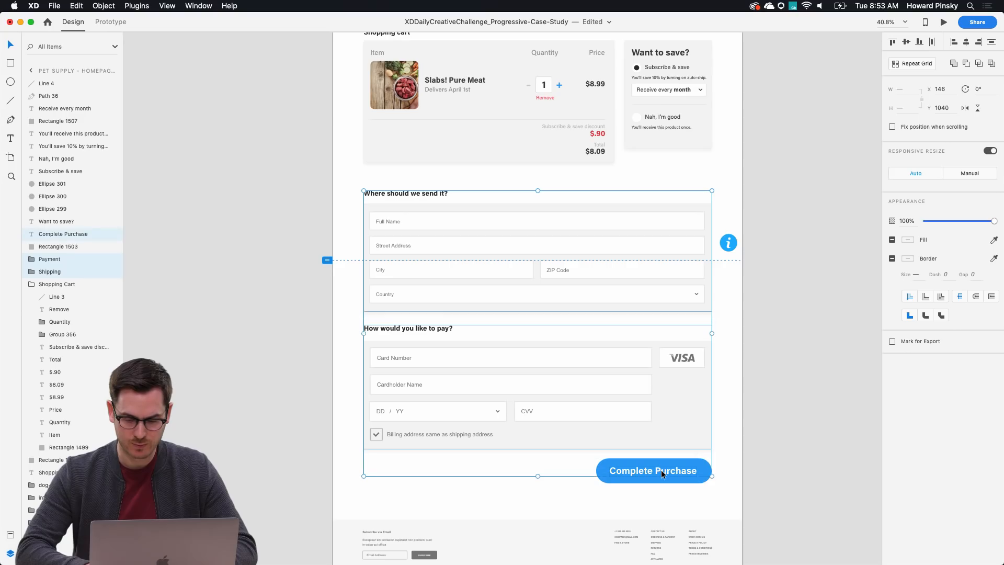
pyautogui.moveTo(597, 232); pyautogui.dragTo(595, 220)
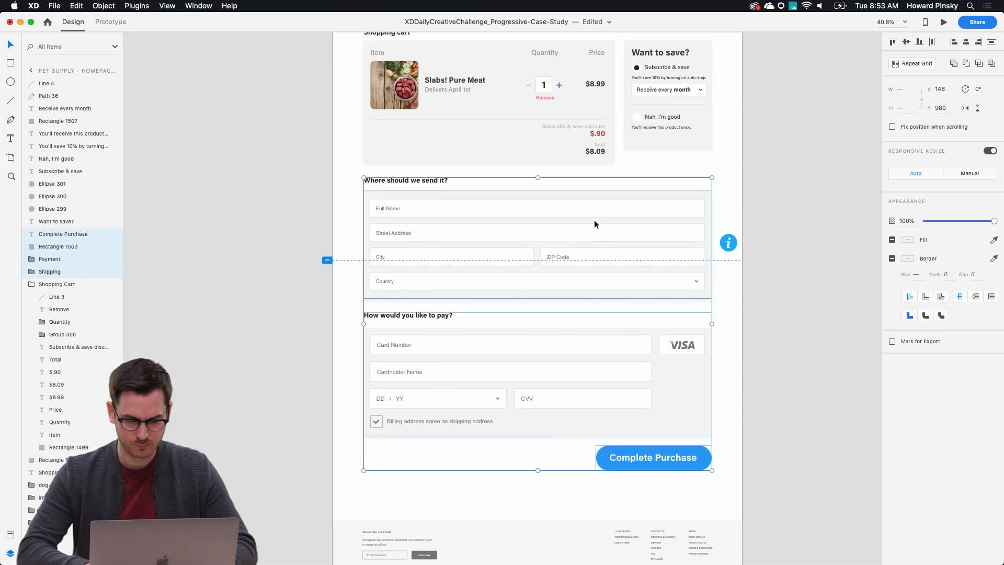
# - Switch to prototyping mode and inspect the existing links of the homepage's product card grid
pyautogui.scroll(-5, 595, 219)
pyautogui.scroll(10, 594, 227)
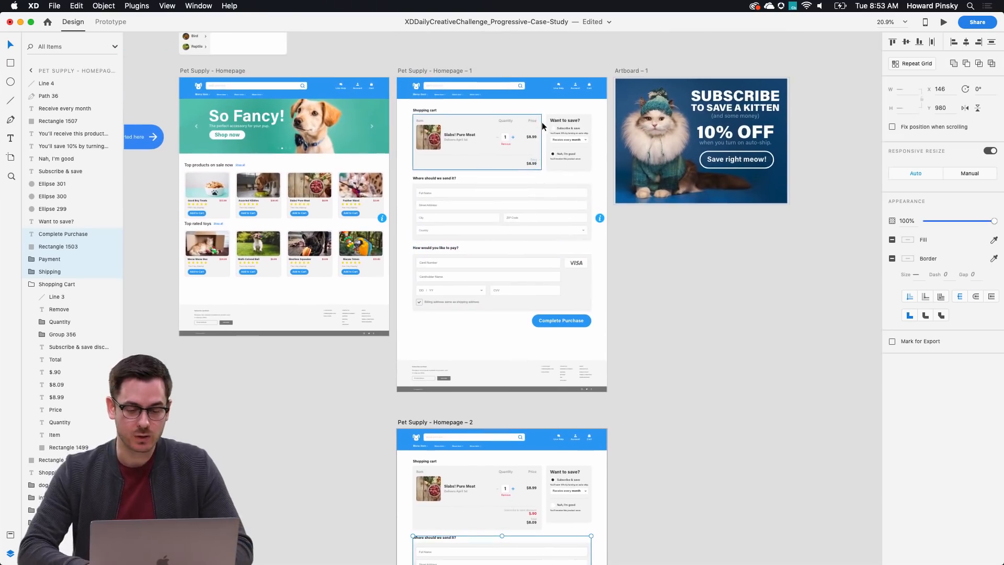
pyautogui.press('Escape')
pyautogui.click(110, 22)
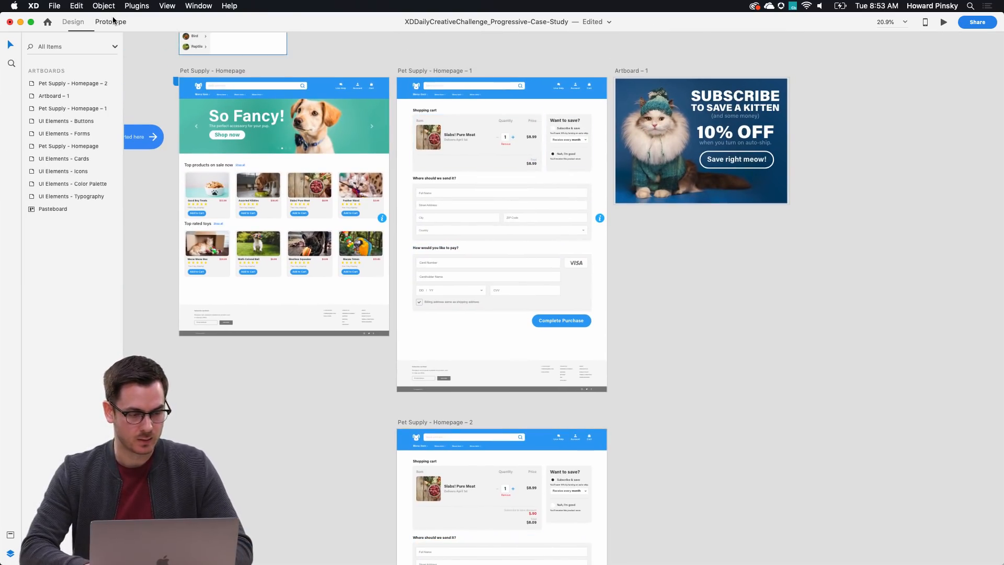
pyautogui.scroll(5, 547, 137)
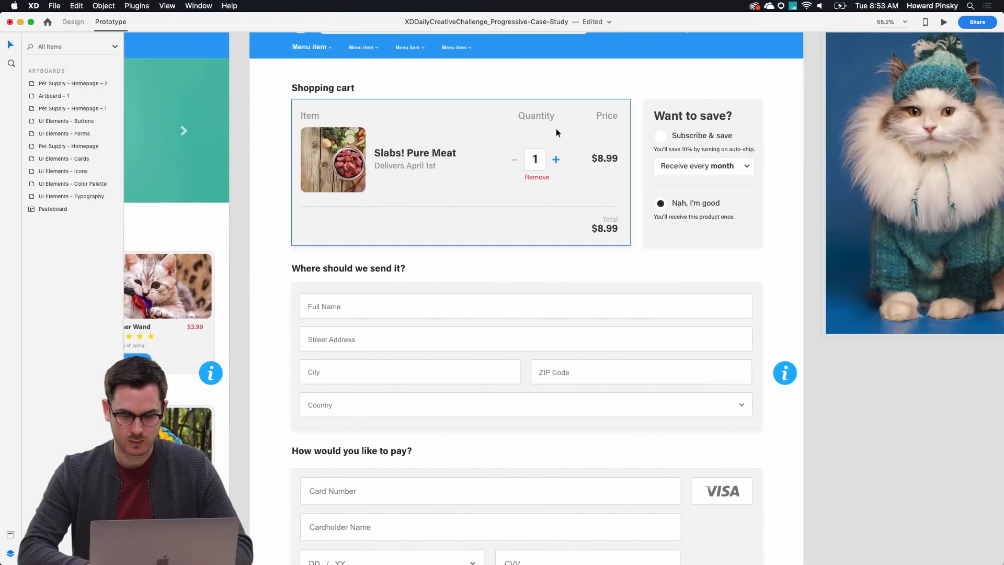
pyautogui.hscroll(-10, 557, 132)
pyautogui.click(273, 234)
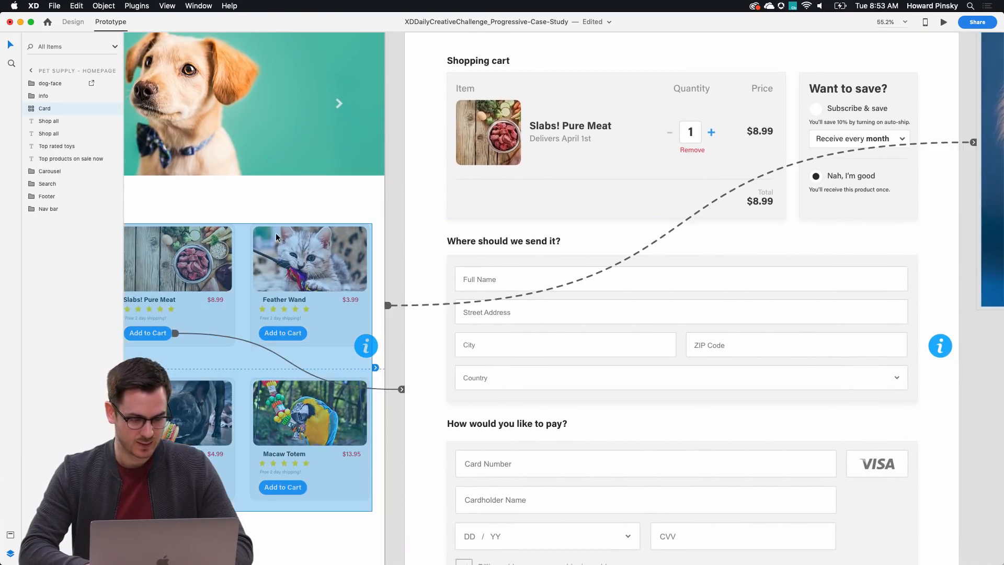
pyautogui.hscroll(-5, 277, 262)
pyautogui.hscroll(10, 680, 251)
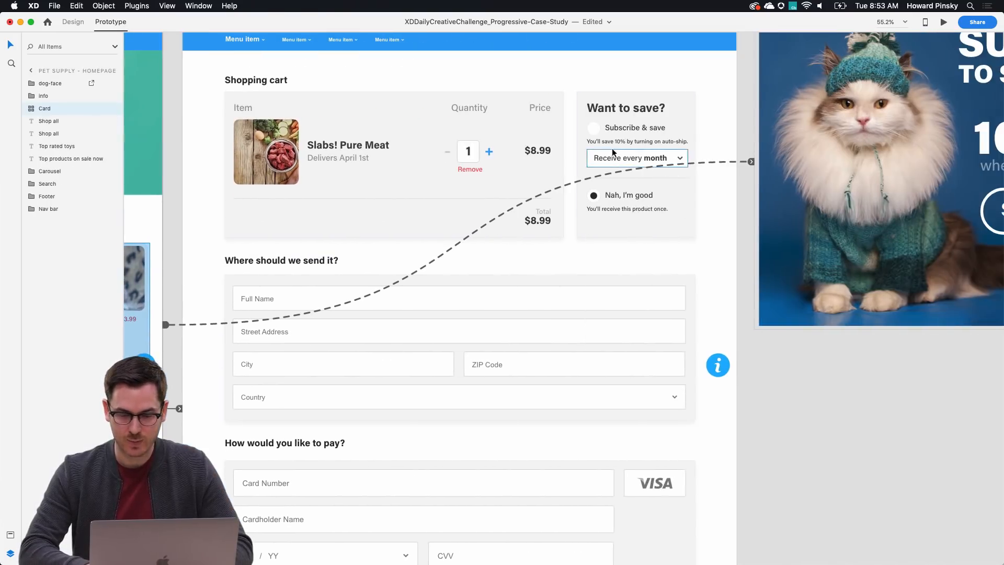
# - Link the empty Subscribe & save circle on Pet Supply - Homepage – 1 to the Pet Supply - Homepage – 2 artboard
pyautogui.click(593, 130)
pyautogui.moveTo(604, 131); pyautogui.dragTo(493, 429)
pyautogui.scroll(-15, 599, 294)
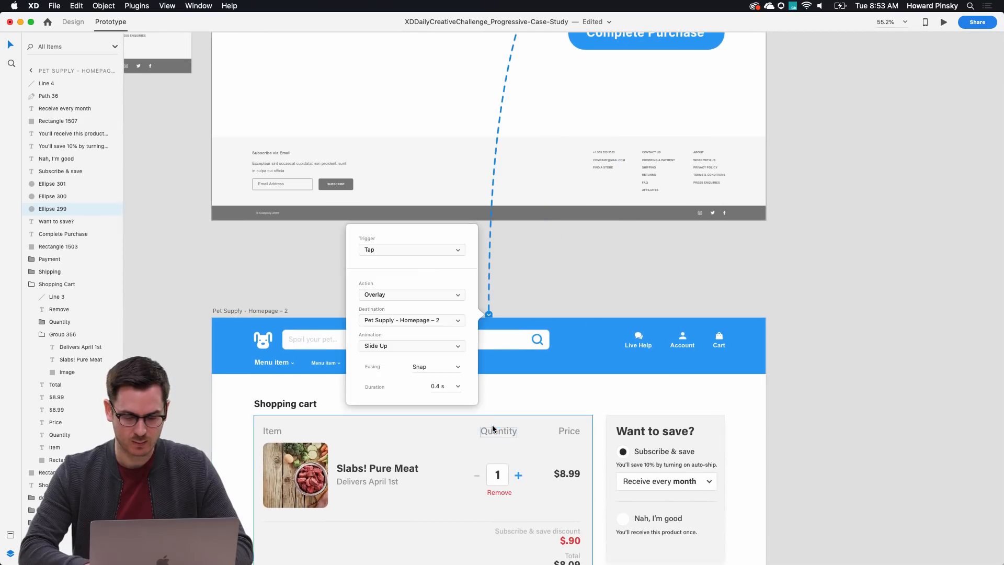
# - Set the link's interaction to a Tap trigger with the Auto-Animate action and Snap easing
pyautogui.click(388, 250)
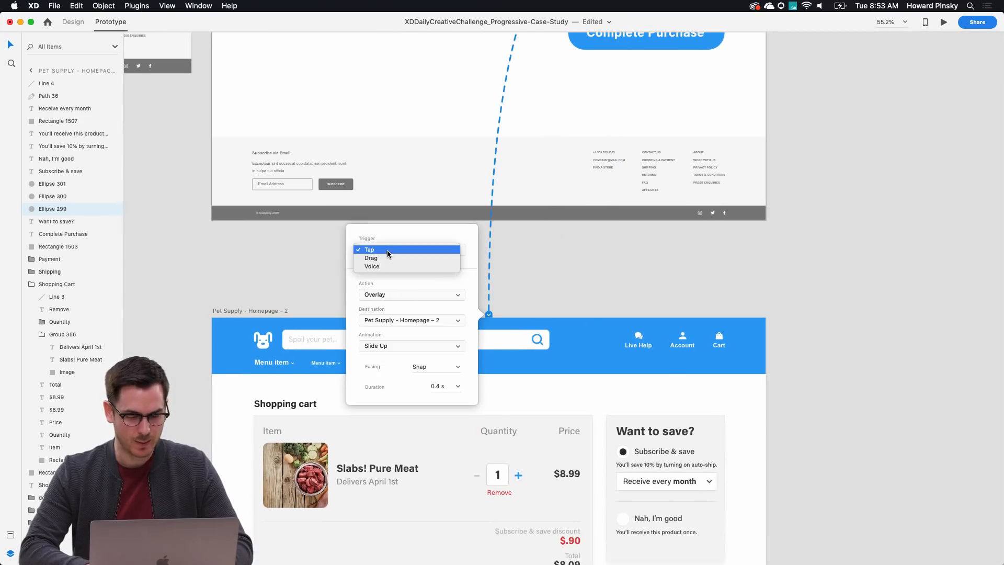
pyautogui.click(387, 250)
pyautogui.click(386, 293)
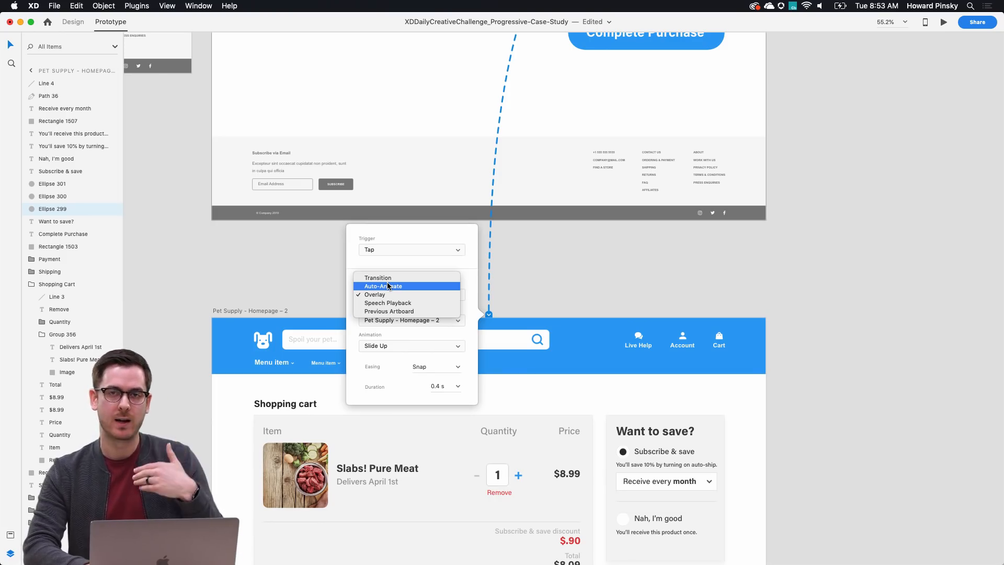
pyautogui.click(388, 286)
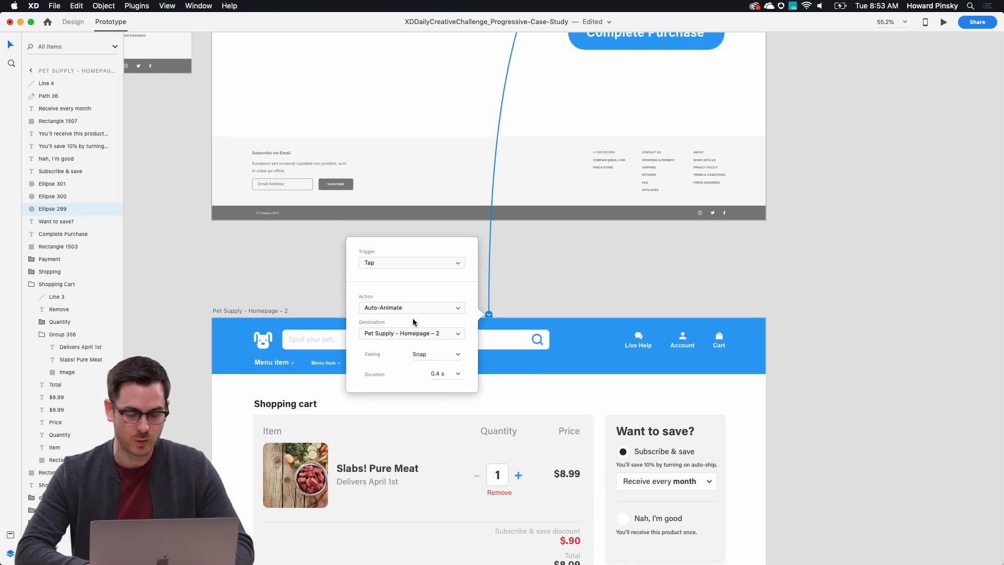
pyautogui.click(460, 356)
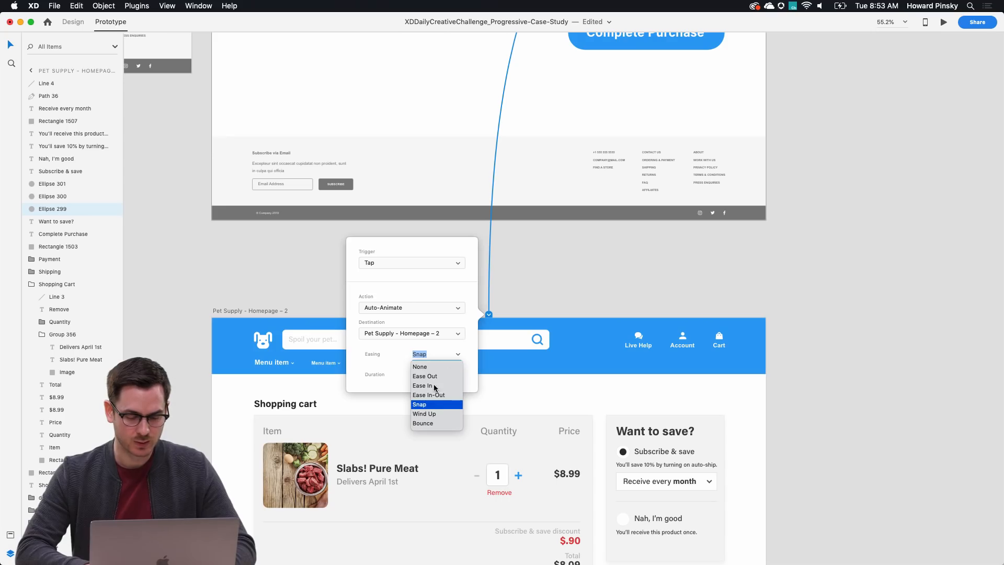
pyautogui.click(434, 404)
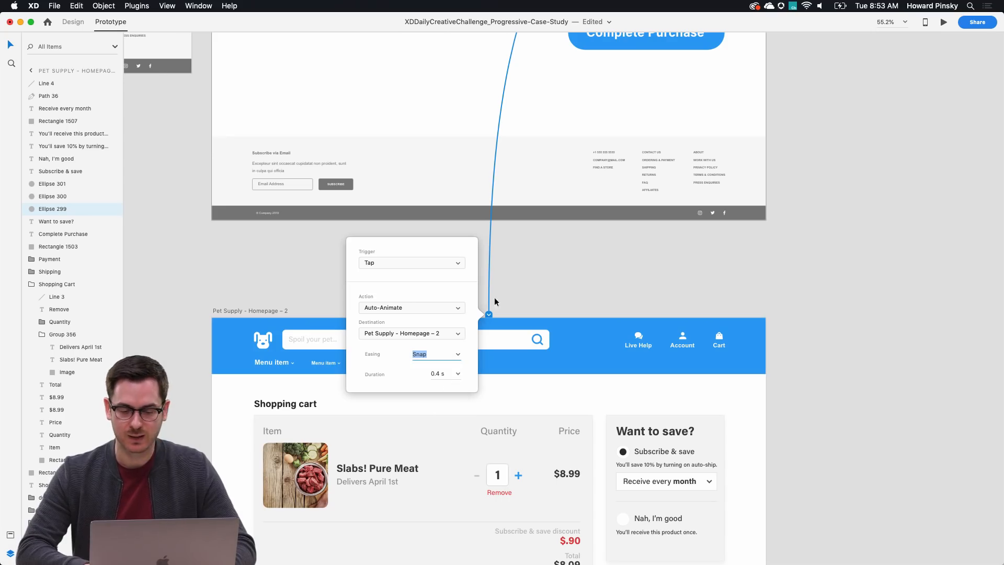
# - Preview the prototype from the homepage, dismissing the popup, adding Slabs! Pure Meat to the cart and selecting Subscribe & save
pyautogui.scroll(10, 536, 139)
pyautogui.hscroll(-10, 536, 139)
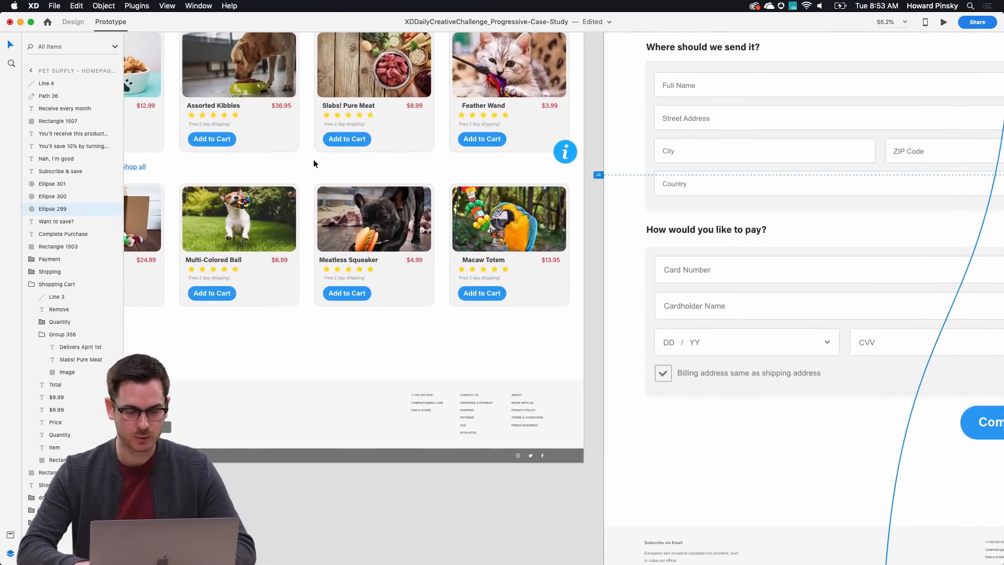
pyautogui.click(313, 164)
pyautogui.press('super+Return')
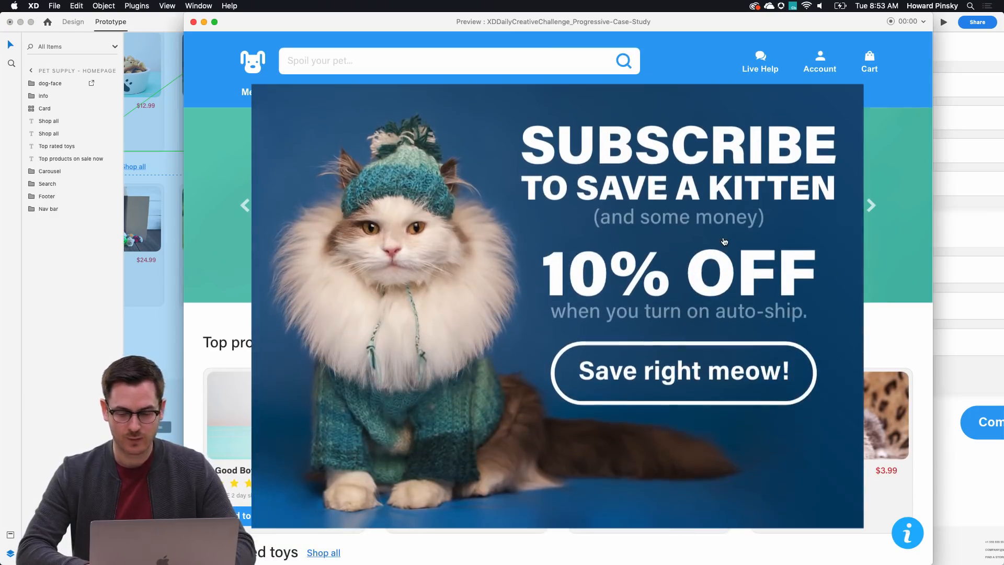
pyautogui.click(585, 308)
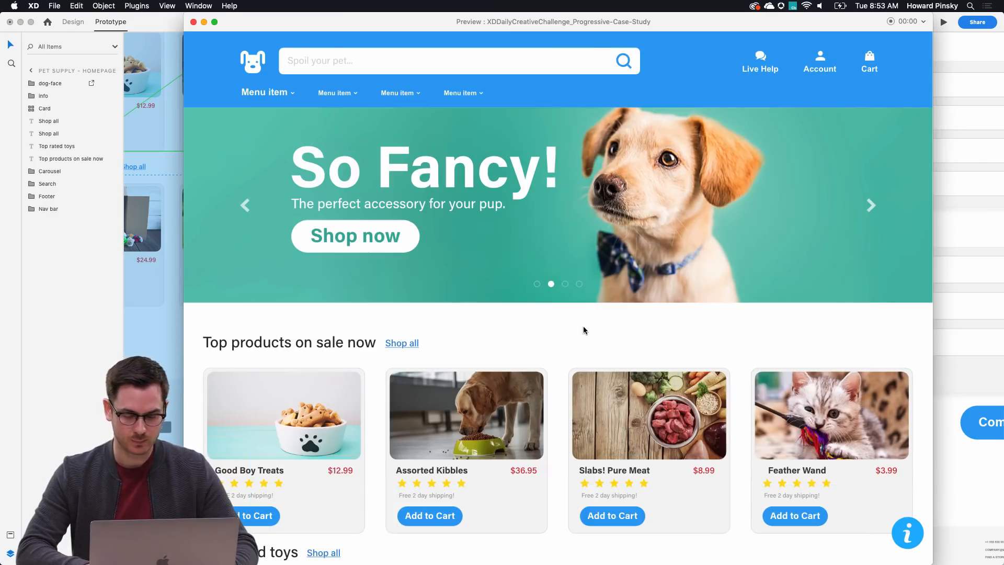
pyautogui.click(619, 517)
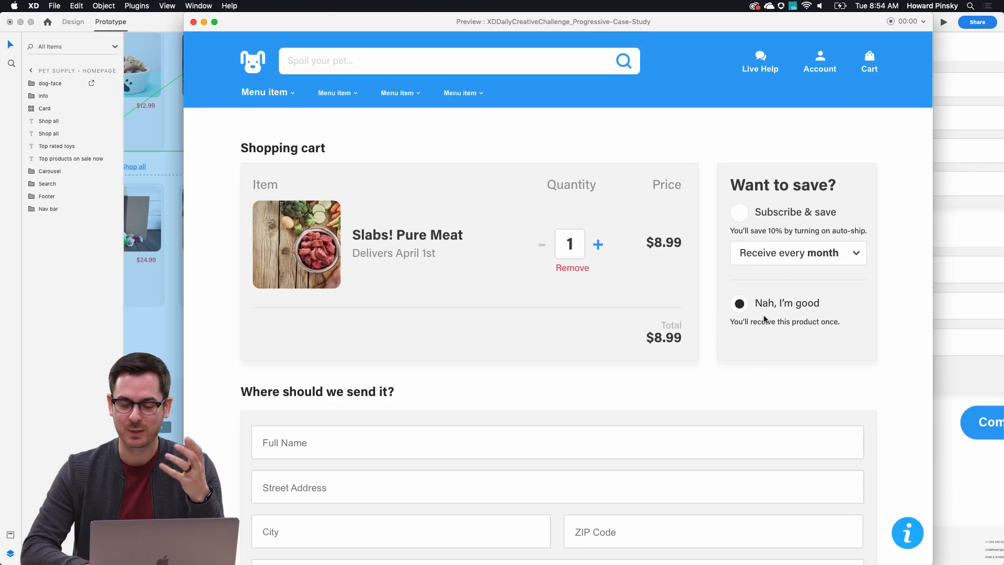
pyautogui.click(740, 213)
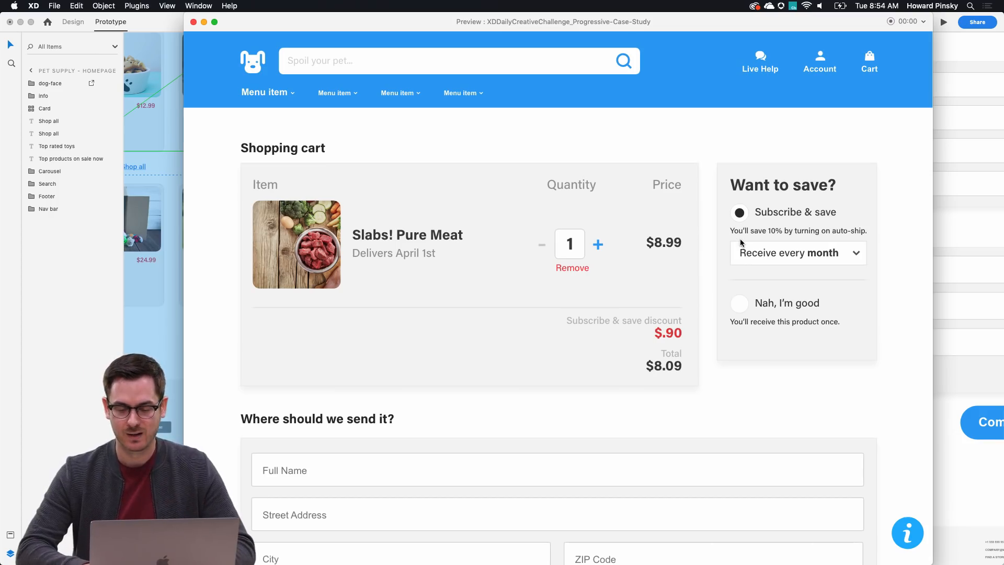
# - Step back through the preview screens, replay the Subscribe & save transition in the shopping cart, and close the preview
pyautogui.press('Left')
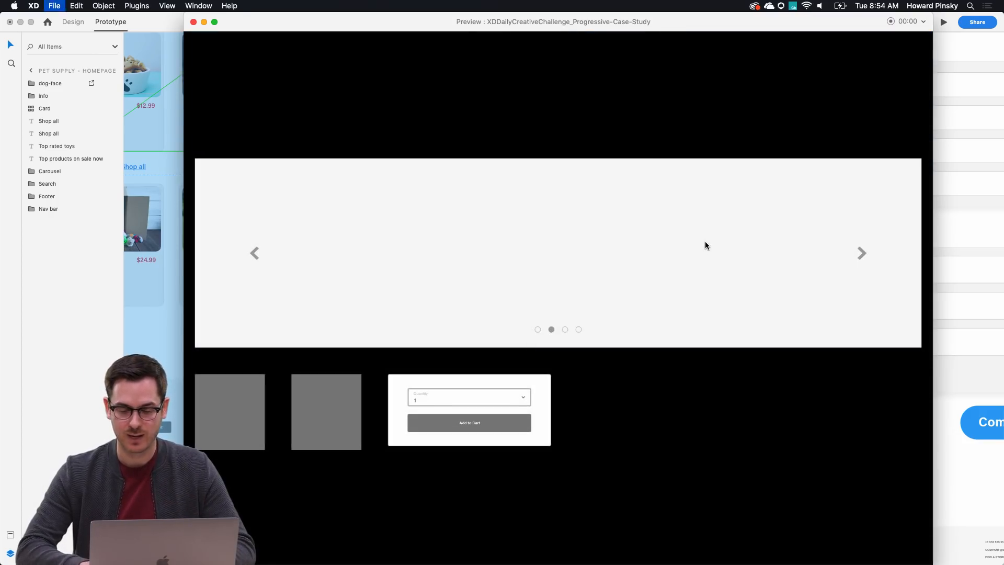
pyautogui.press('Right')
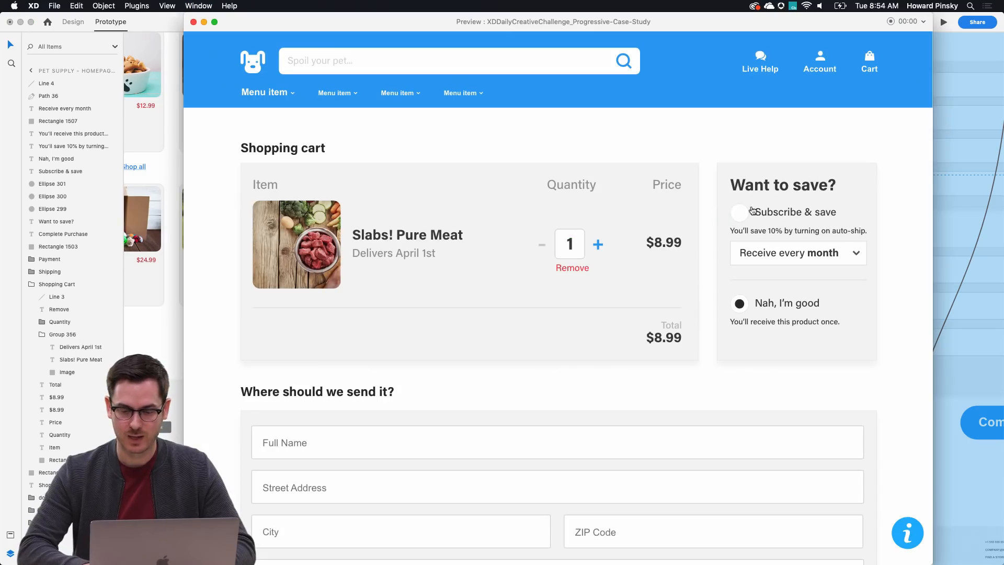
pyautogui.click(736, 219)
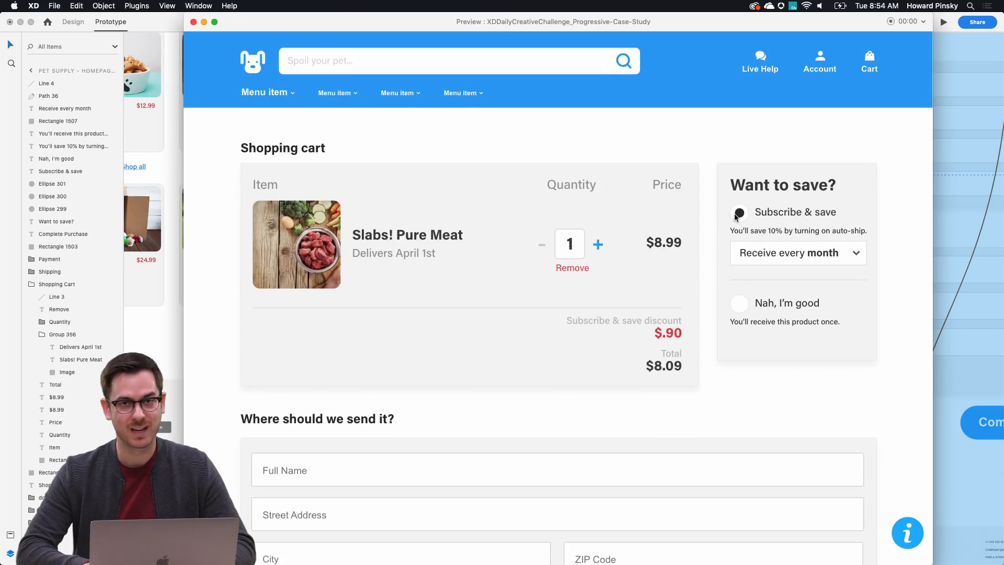
pyautogui.press('super+w')
# - Review the kitten-themed Subscribe & Save popup artboard, including its headline, 10% OFF offer and Save right meow! button
pyautogui.scroll(-5, 734, 215)
pyautogui.hscroll(6, 735, 214)
pyautogui.click(744, 240)
pyautogui.scroll(10, 771, 63)
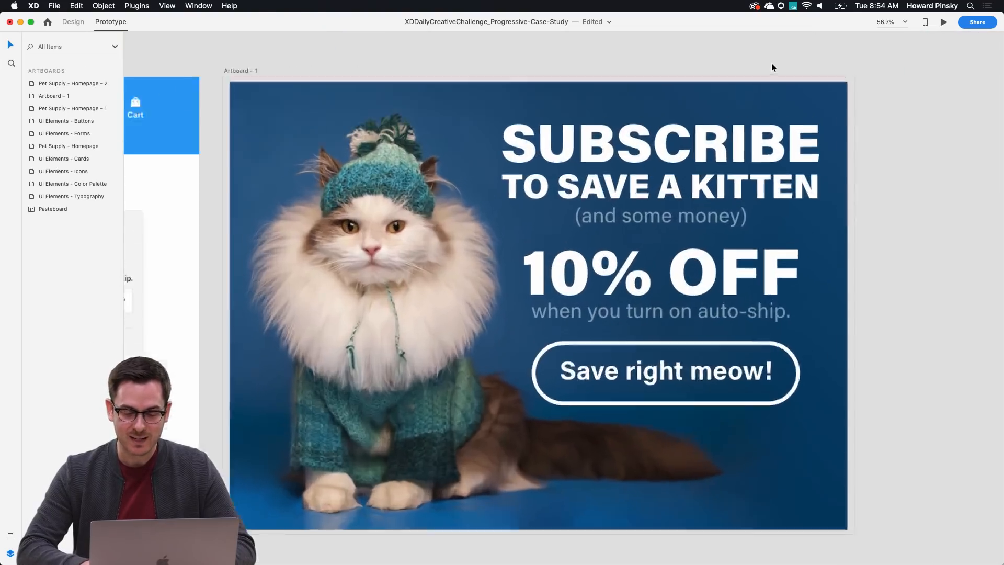
pyautogui.scroll(-3, 772, 63)
pyautogui.scroll(-4, 771, 63)
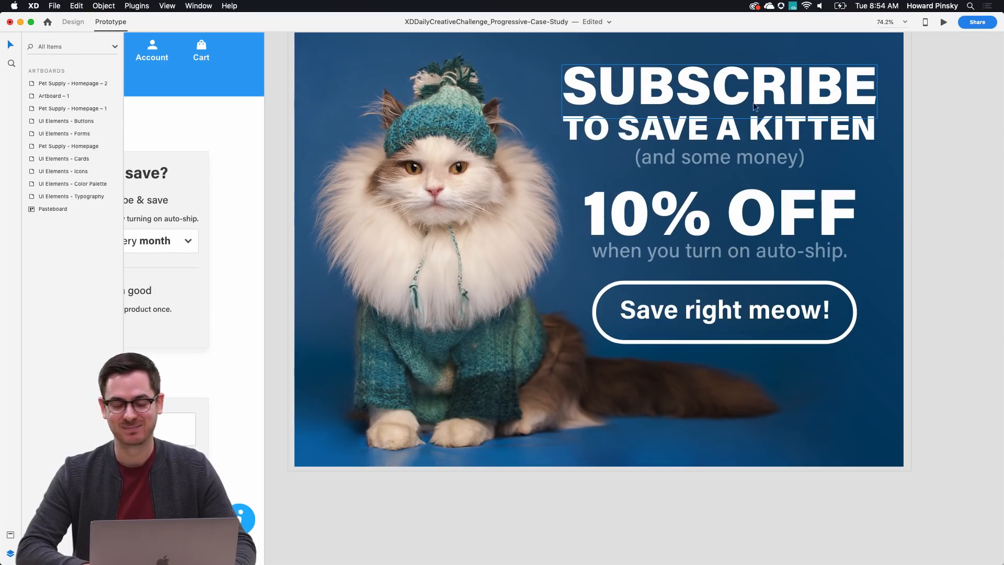
pyautogui.hscroll(-1, 731, 126)
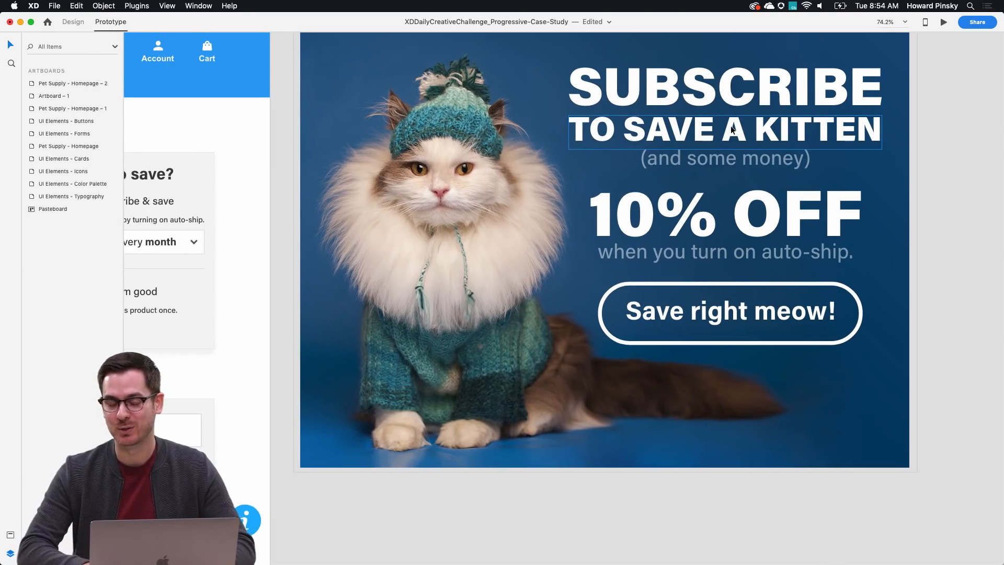
pyautogui.scroll(2, 731, 130)
pyautogui.scroll(-3, 731, 129)
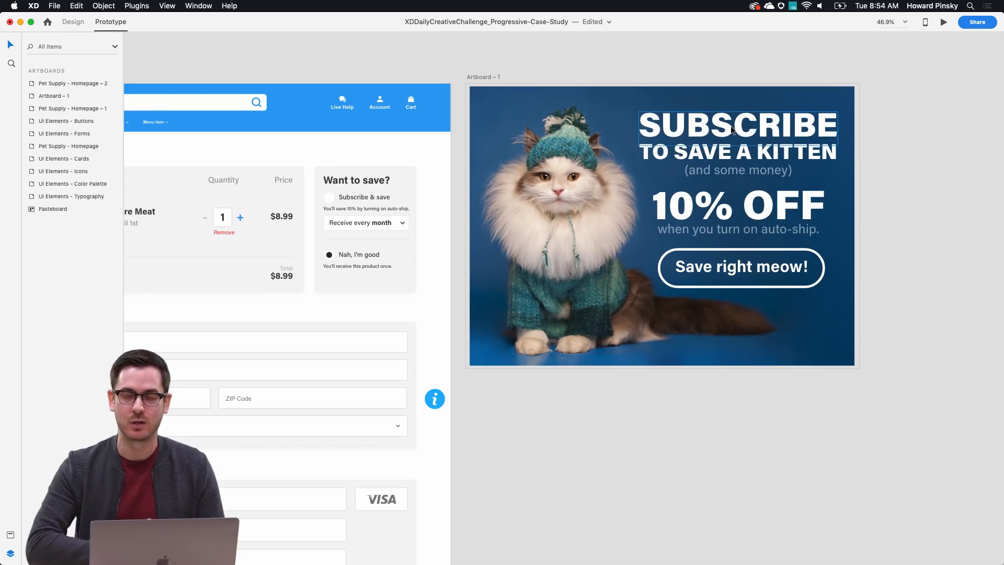
# - Review the homepage artboard and the shopping cart's Want to save? options alongside the popup
pyautogui.hscroll(-10, 731, 129)
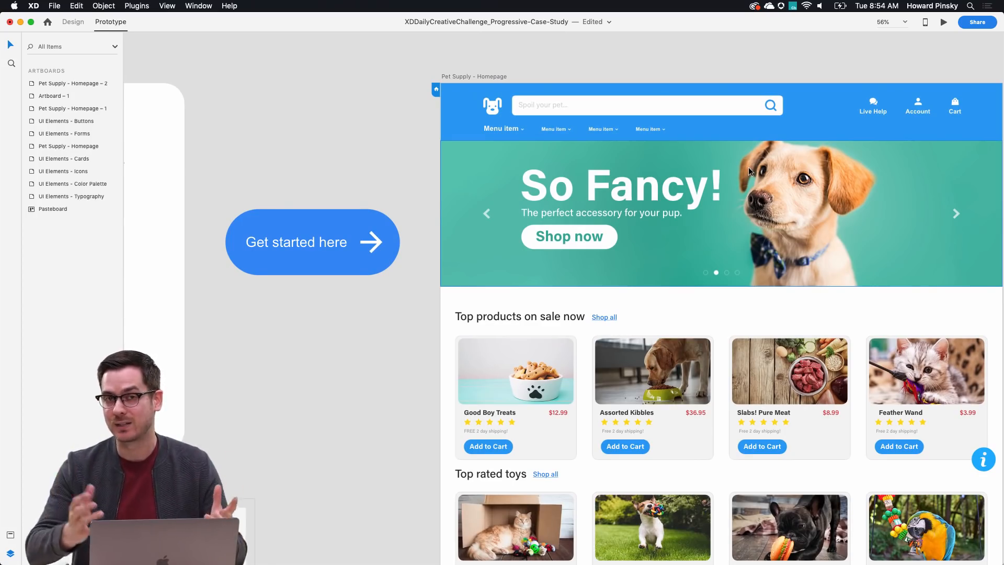
pyautogui.hscroll(5, 749, 168)
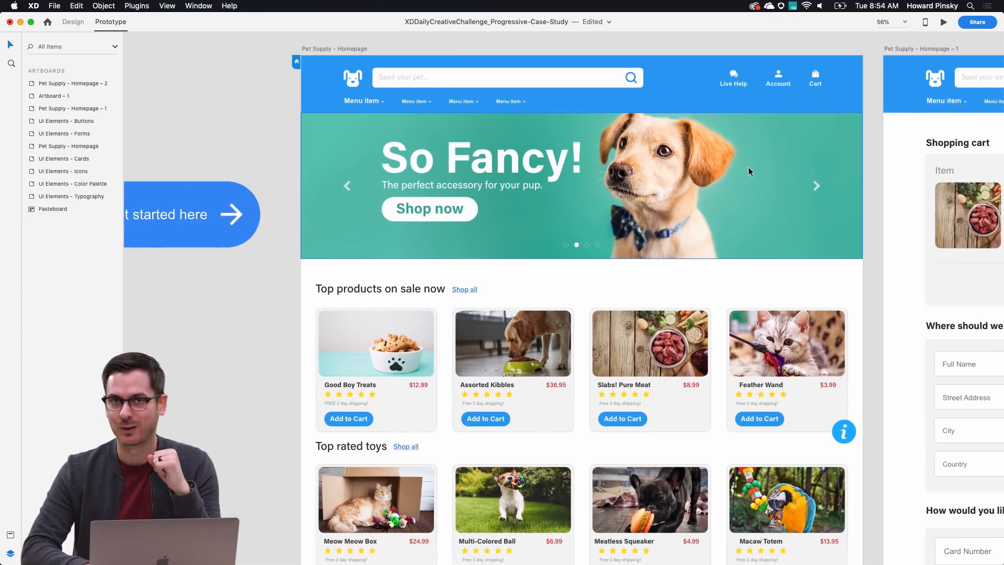
pyautogui.hscroll(8, 749, 167)
pyautogui.scroll(5, 859, 183)
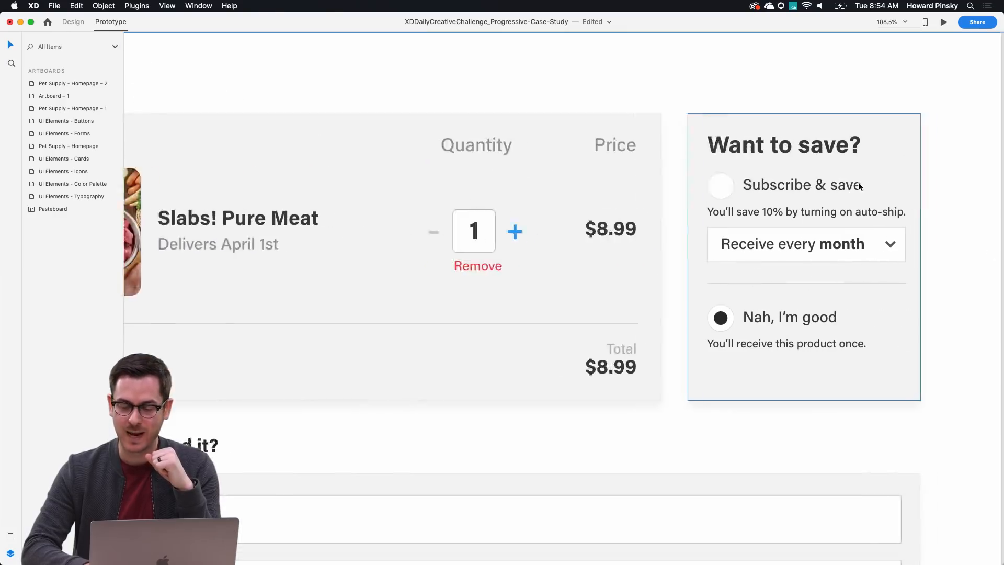
pyautogui.hscroll(3, 858, 183)
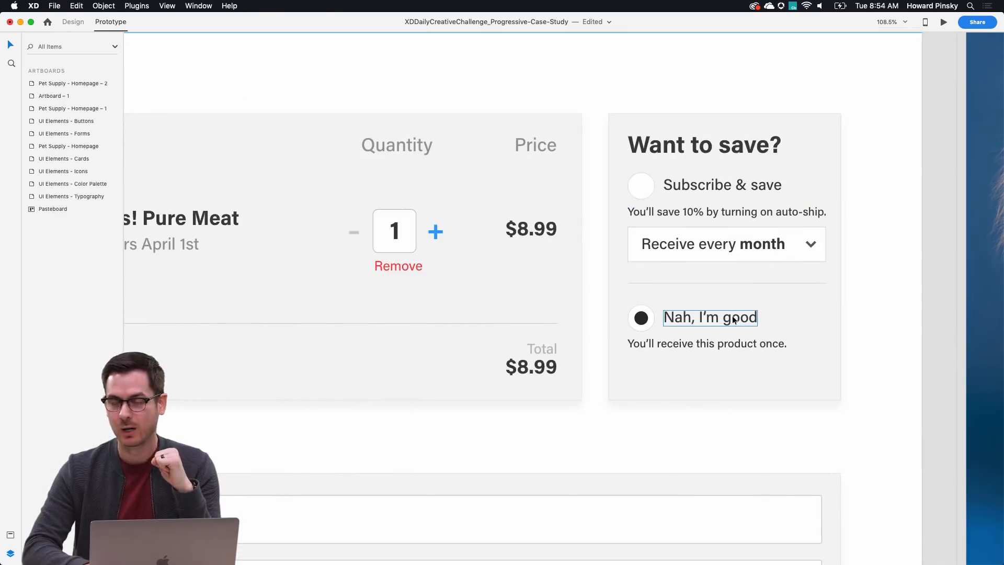
pyautogui.scroll(-5, 733, 320)
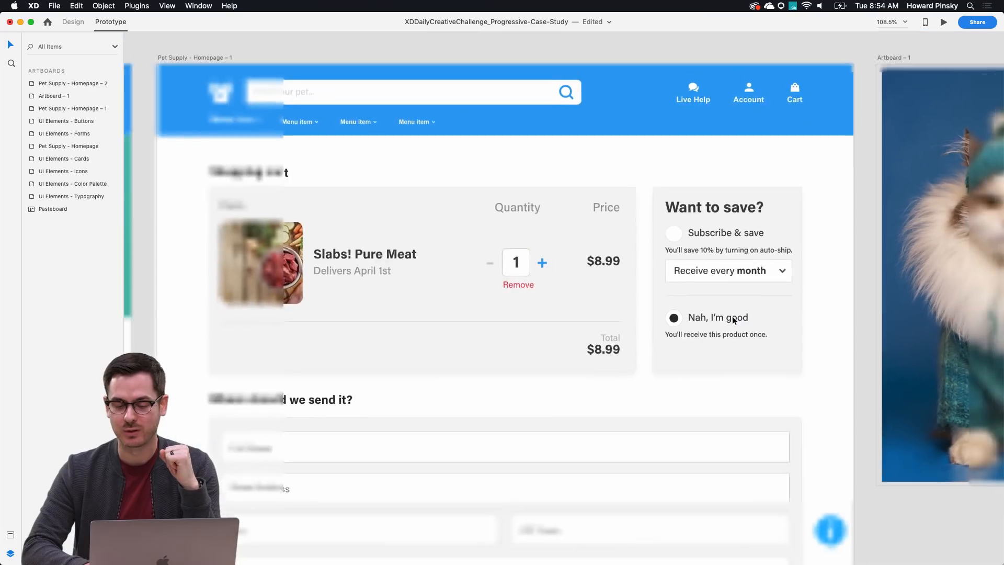
pyautogui.scroll(-5, 734, 321)
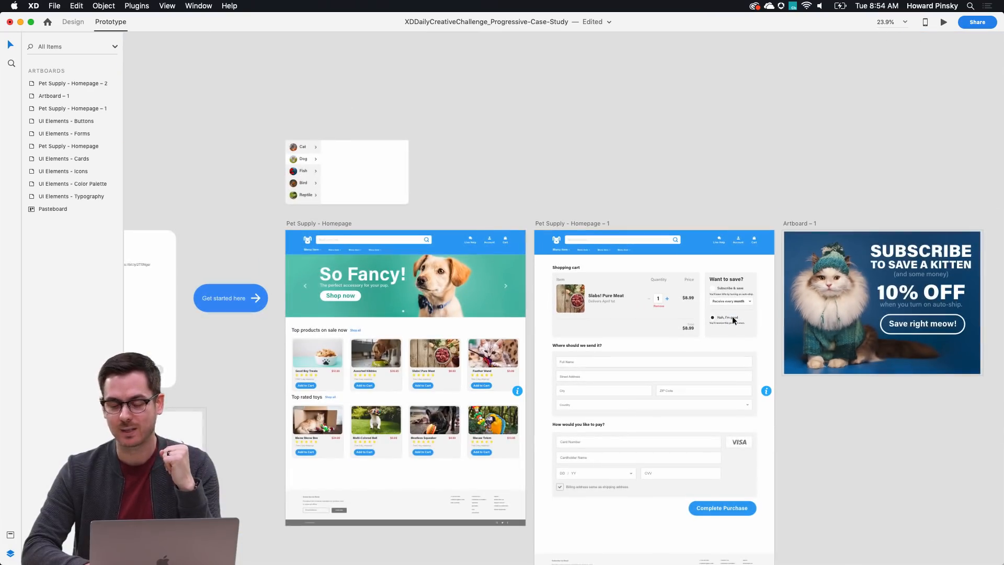